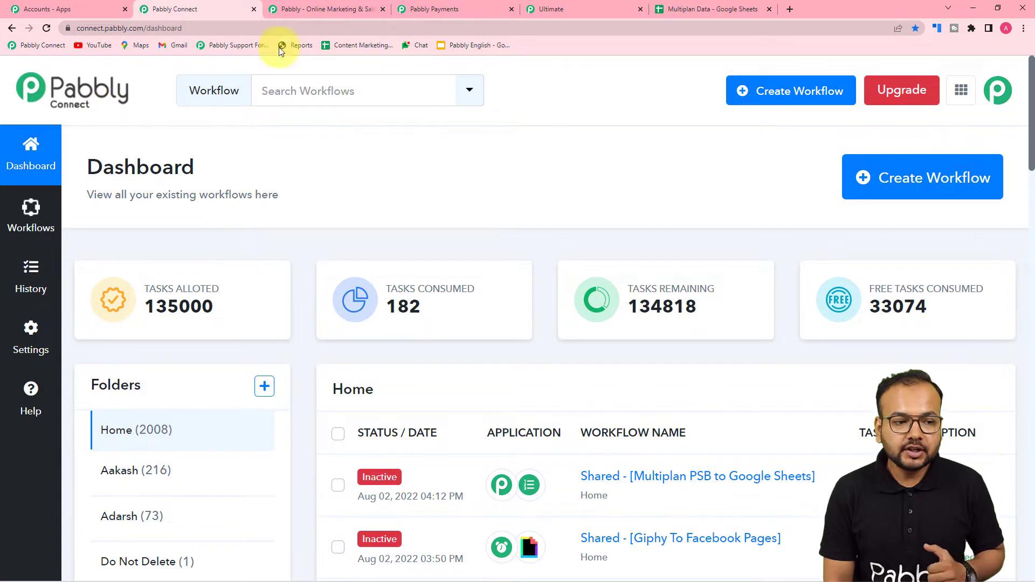
{"action": "left_click", "coordinate": [345, 8]}
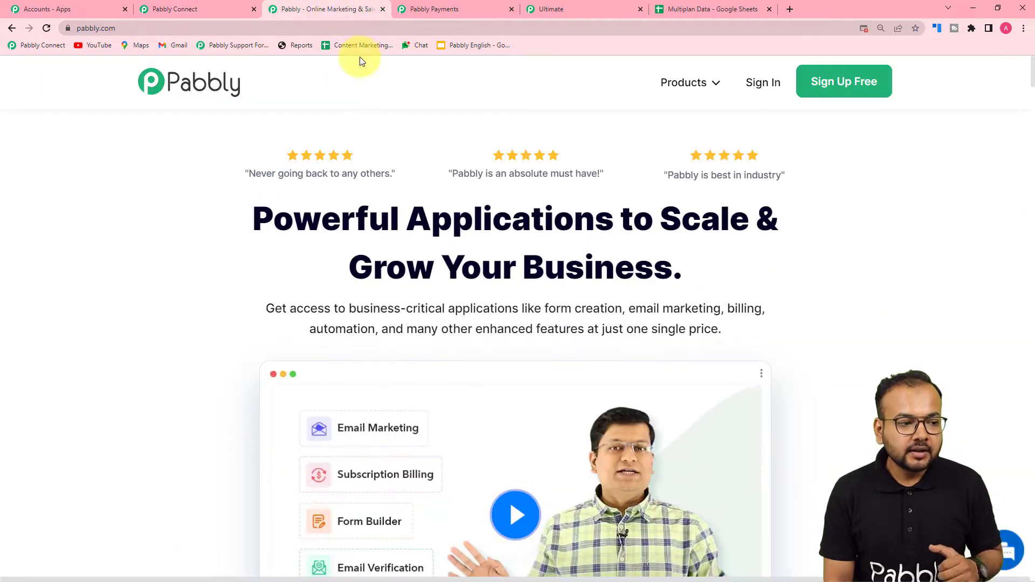
{"action": "left_click", "coordinate": [135, 28]}
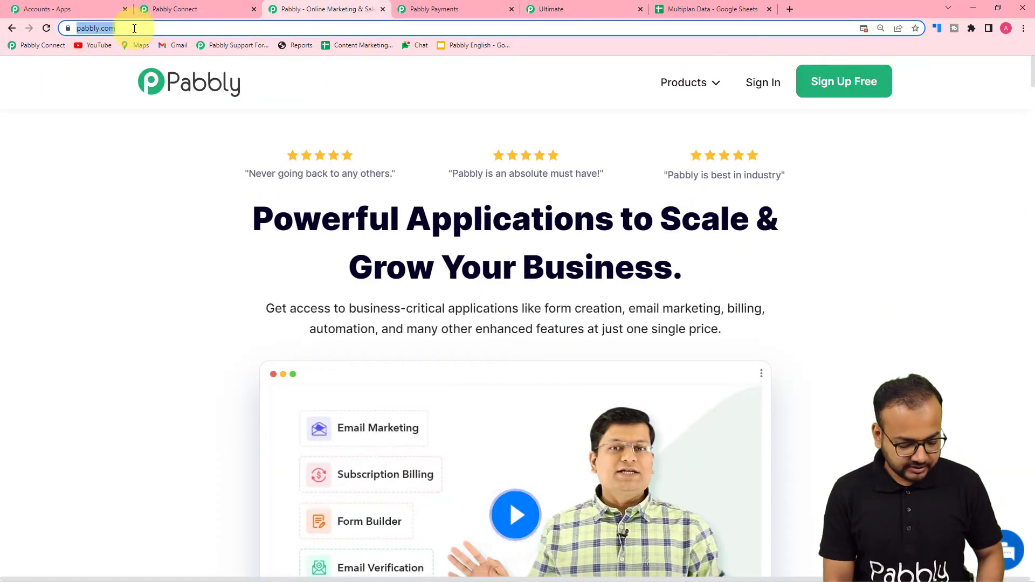
{"action": "key", "text": "End"}
{"action": "type", "text": "/"}
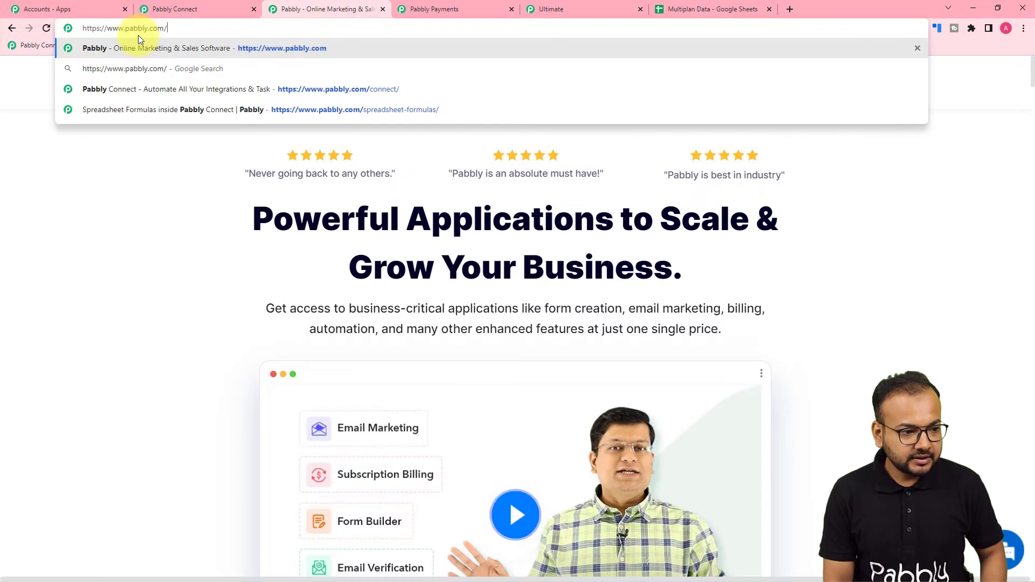
{"action": "type", "text": "co"}
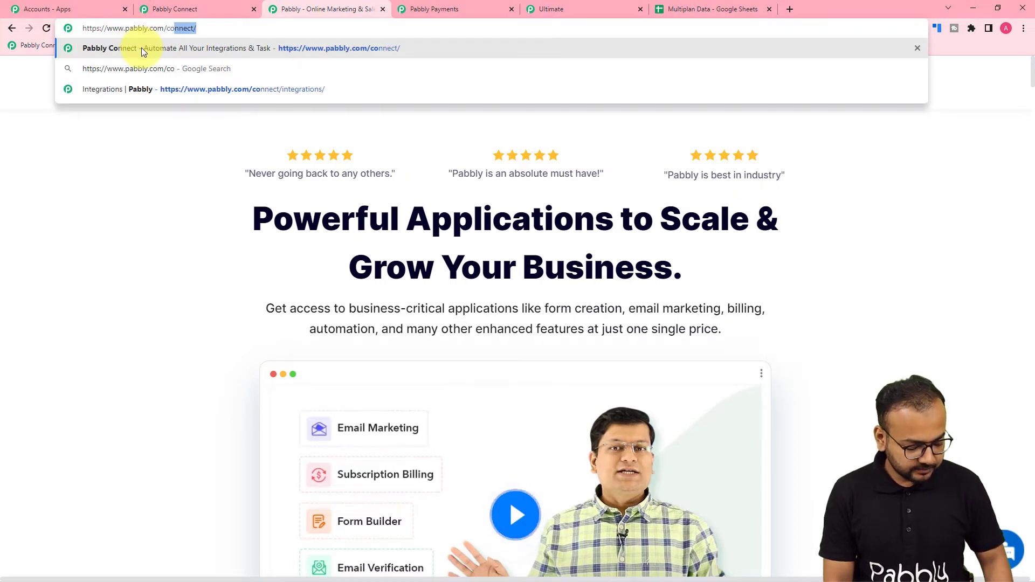
{"action": "type", "text": "nnect/"}
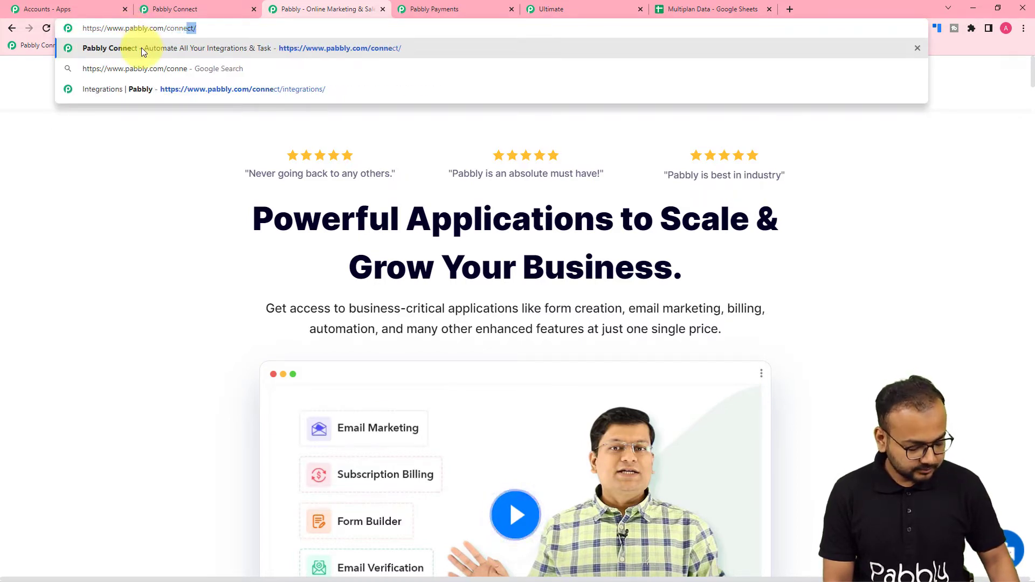
{"action": "key", "text": "Return"}
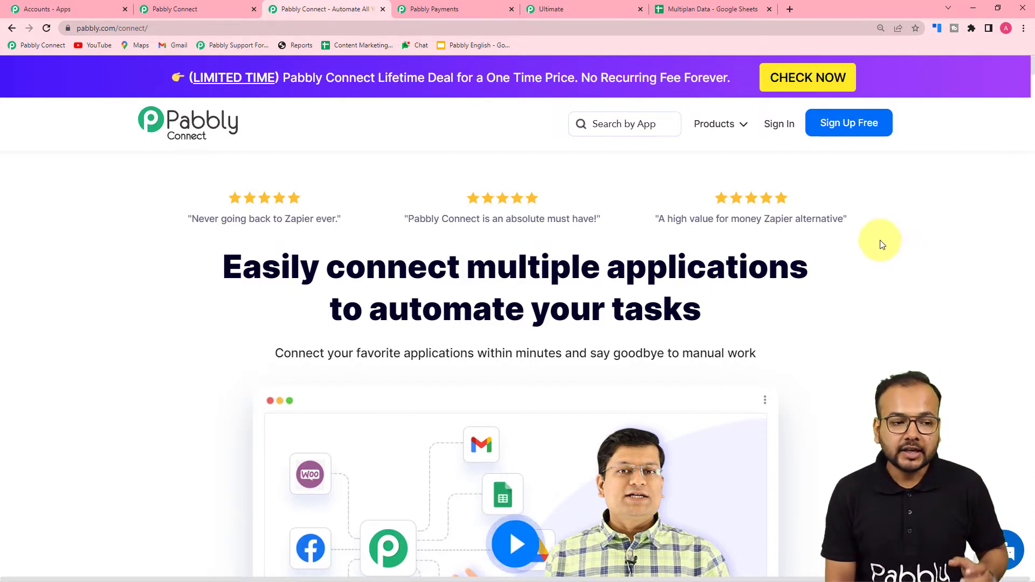
Create a workflow named "MultiPlan Subscription Payment Details into Google Sheets" from the Pabbly Connect dashboard
{"action": "mouse_move", "coordinate": [192, 54]}
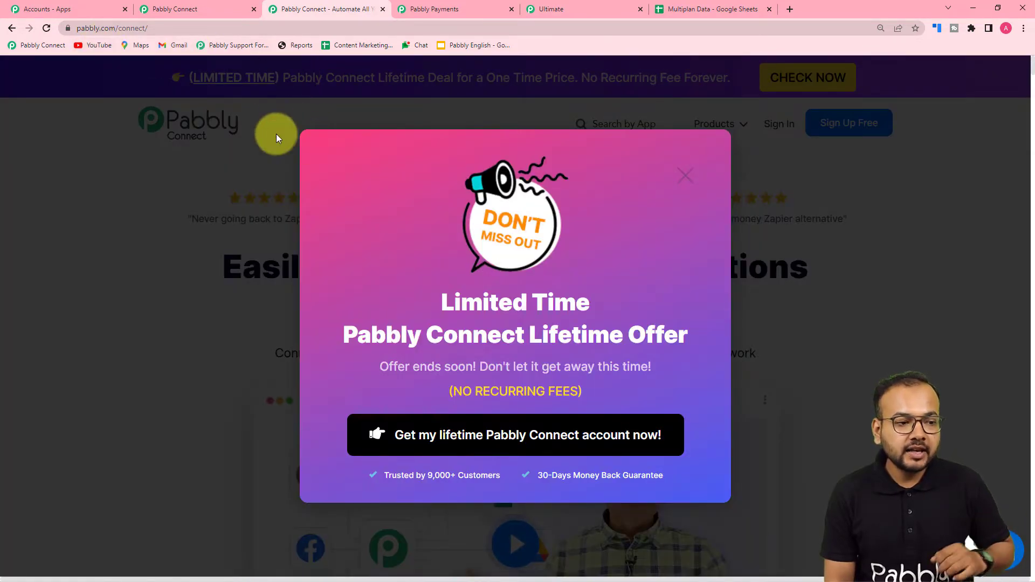
{"action": "left_click", "coordinate": [188, 11]}
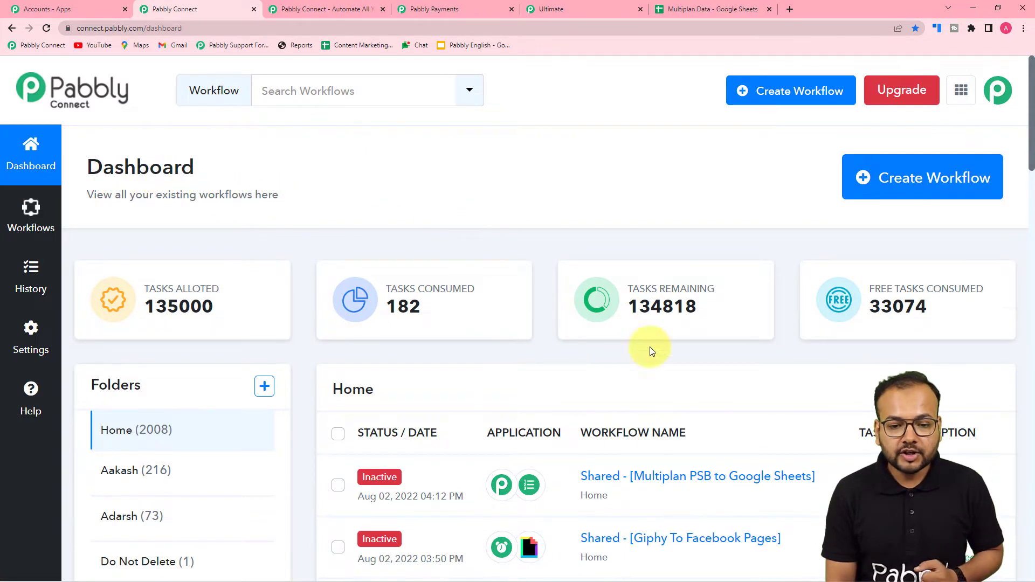
{"action": "left_click", "coordinate": [923, 176]}
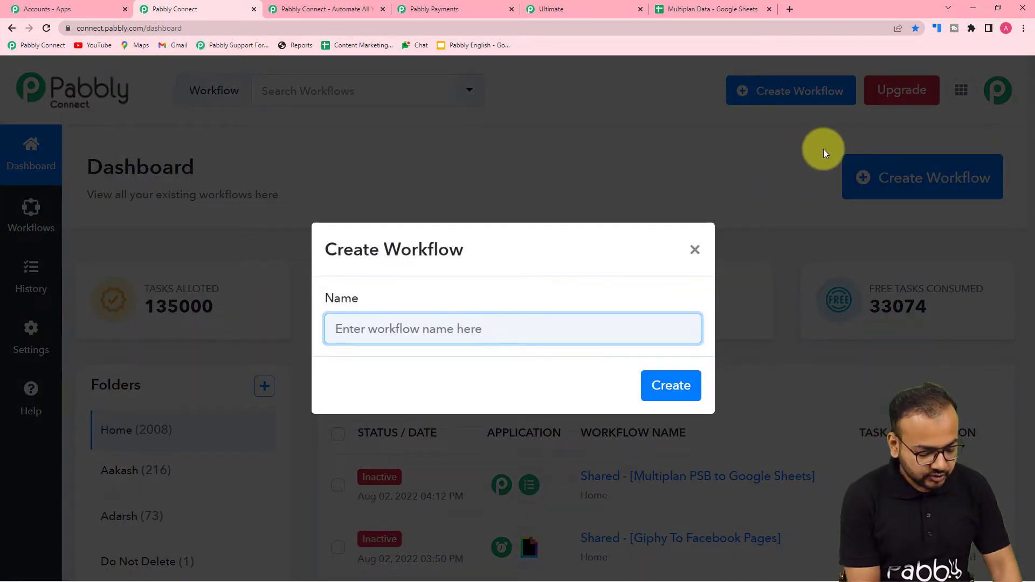
{"action": "type", "text": "Multi"}
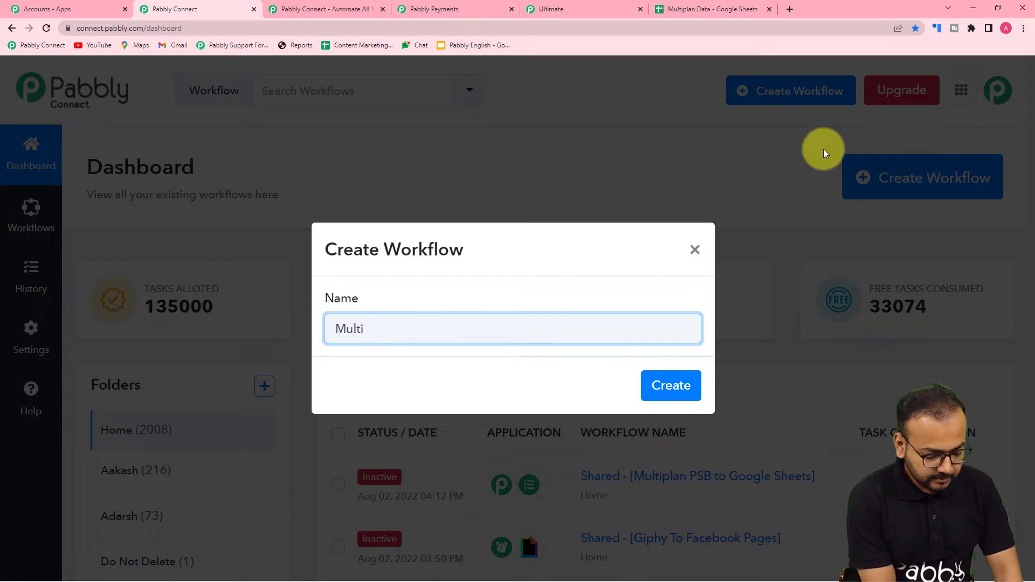
{"action": "type", "text": "Plan "}
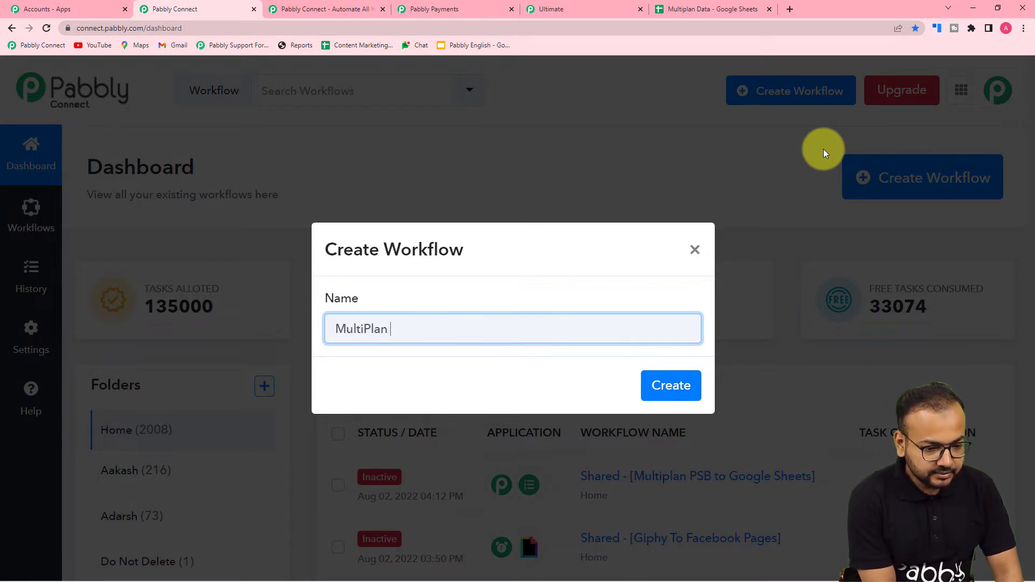
{"action": "type", "text": "Subsc"}
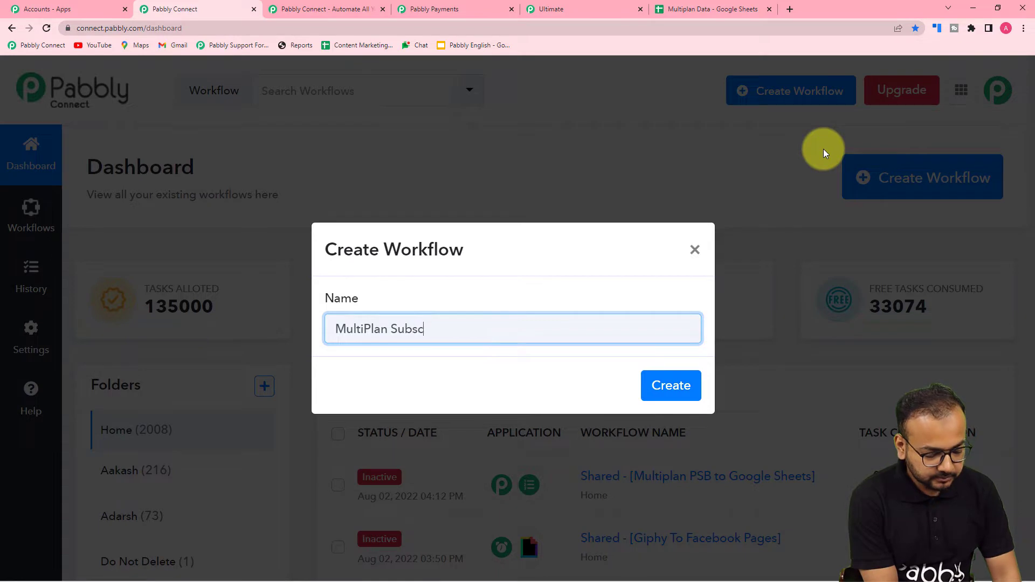
{"action": "type", "text": "ription Paym"}
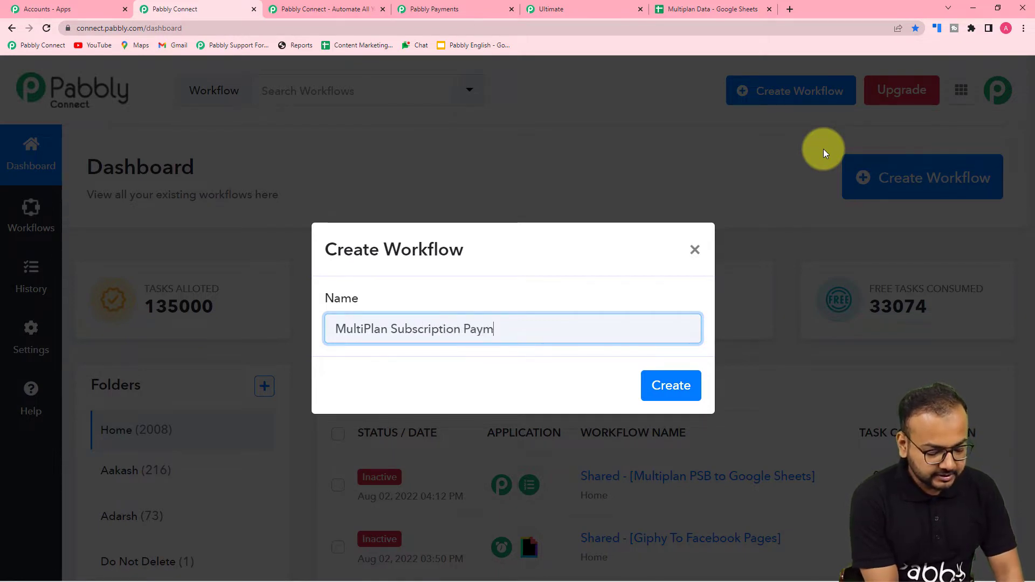
{"action": "type", "text": "ent De"}
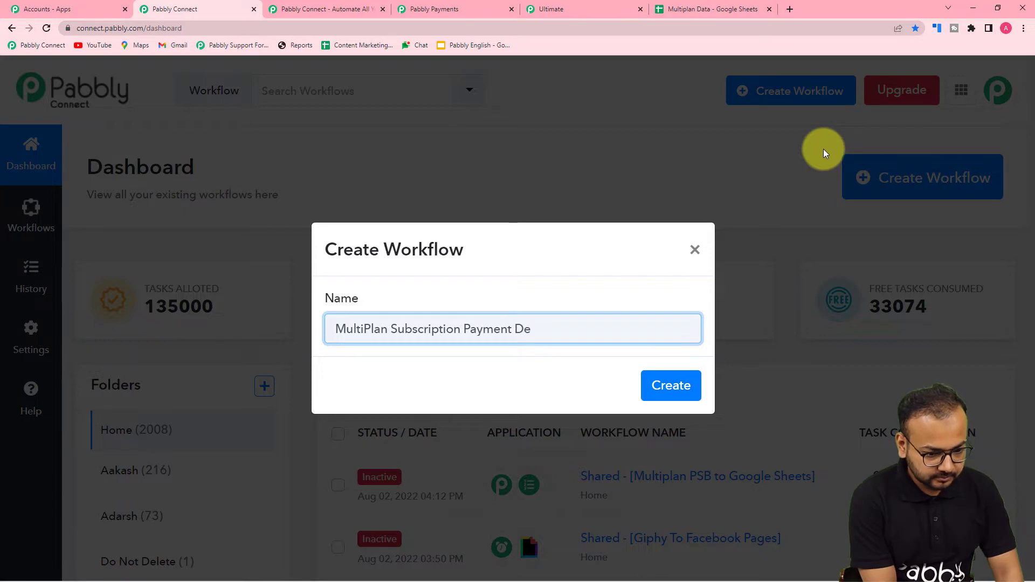
{"action": "type", "text": "tails into "}
{"action": "type", "text": "google"}
{"action": "type", "text": "oog"}
{"action": "type", "text": " Sheets"}
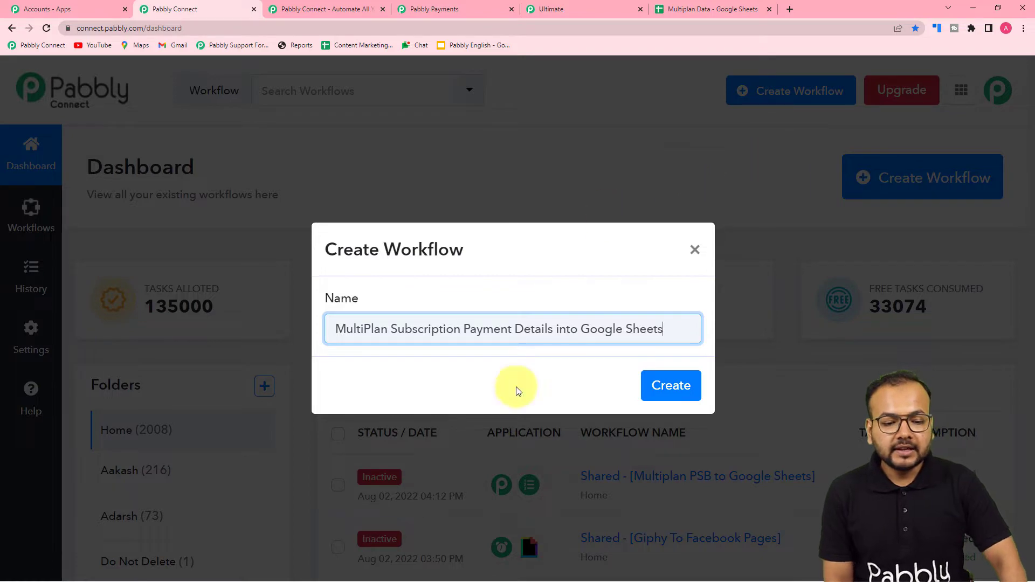
{"action": "left_click", "coordinate": [671, 389]}
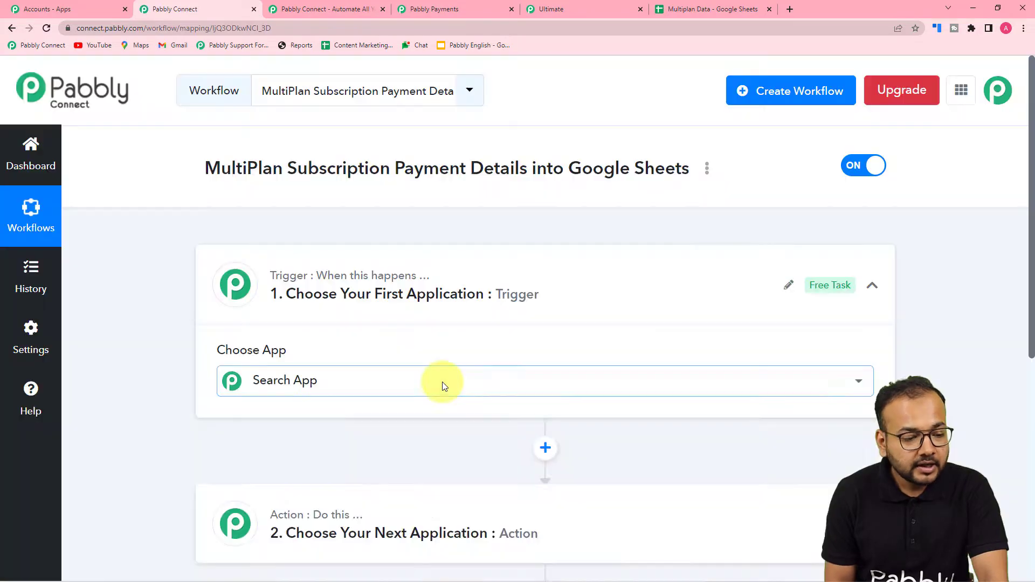
Collapse the trigger section, look at the Multiplan Data spreadsheet and return to the workflow
{"action": "left_click", "coordinate": [876, 294]}
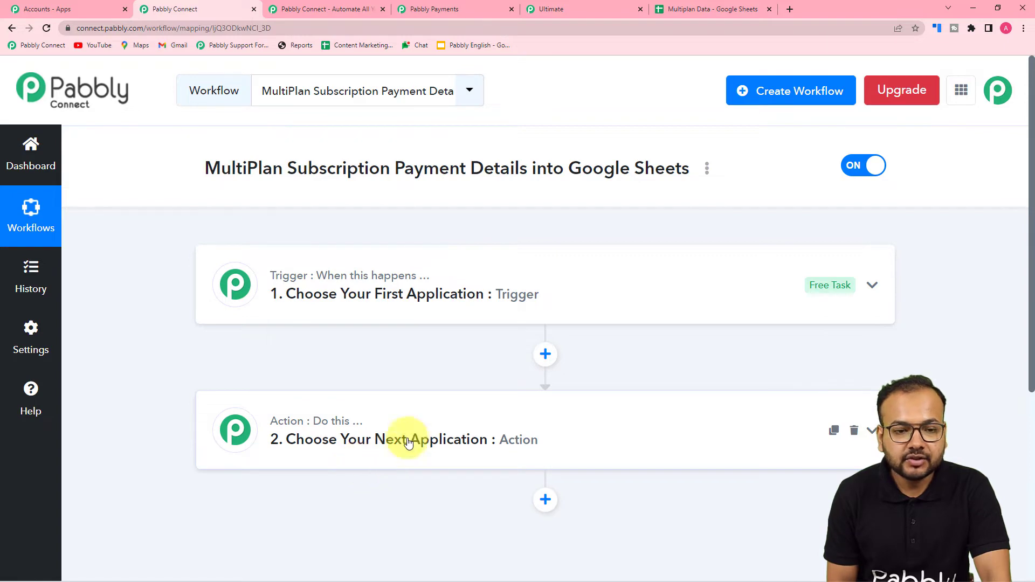
{"action": "left_click", "coordinate": [683, 12]}
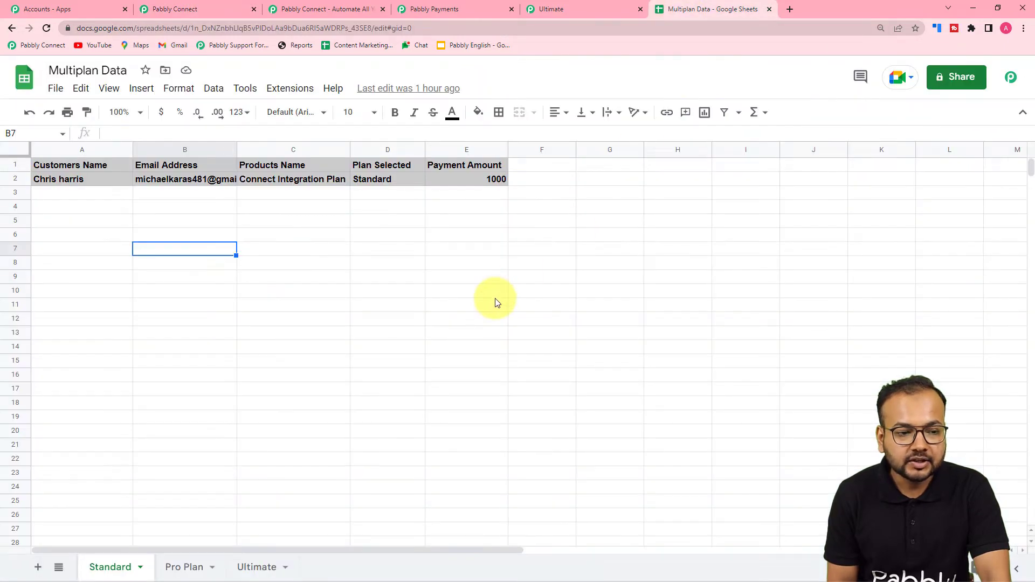
{"action": "left_click", "coordinate": [194, 7]}
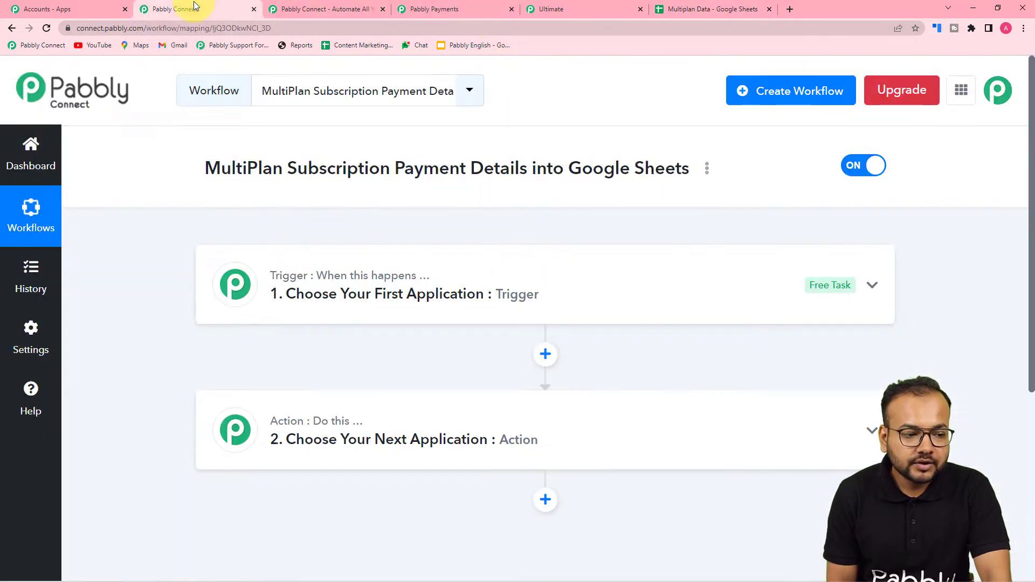
Choose Pabbly Subscription Billing as the workflow's trigger application
{"action": "left_click", "coordinate": [330, 300]}
{"action": "scroll", "coordinate": [346, 296], "scroll_direction": "down", "scroll_amount": 3}
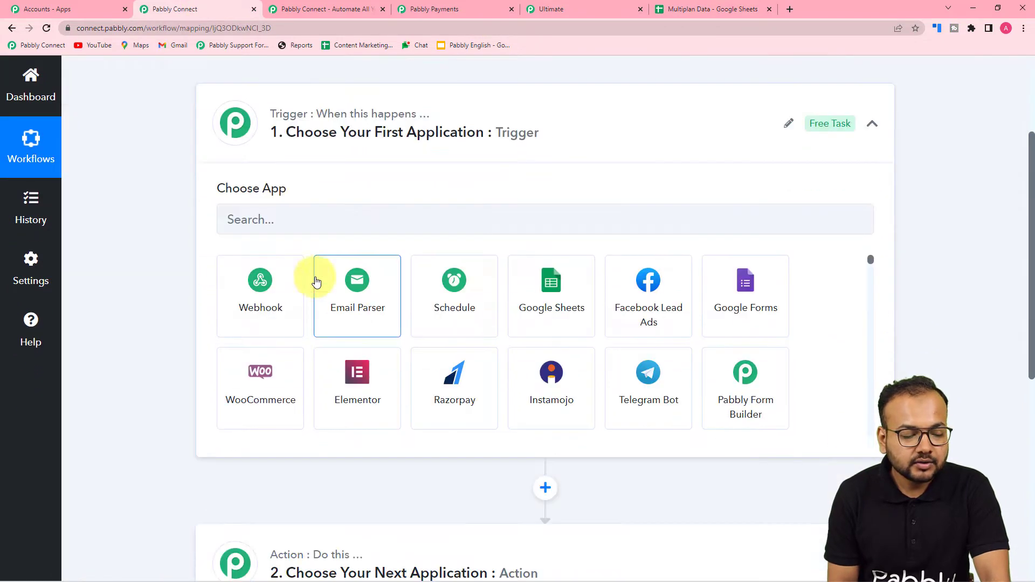
{"action": "left_click", "coordinate": [320, 218]}
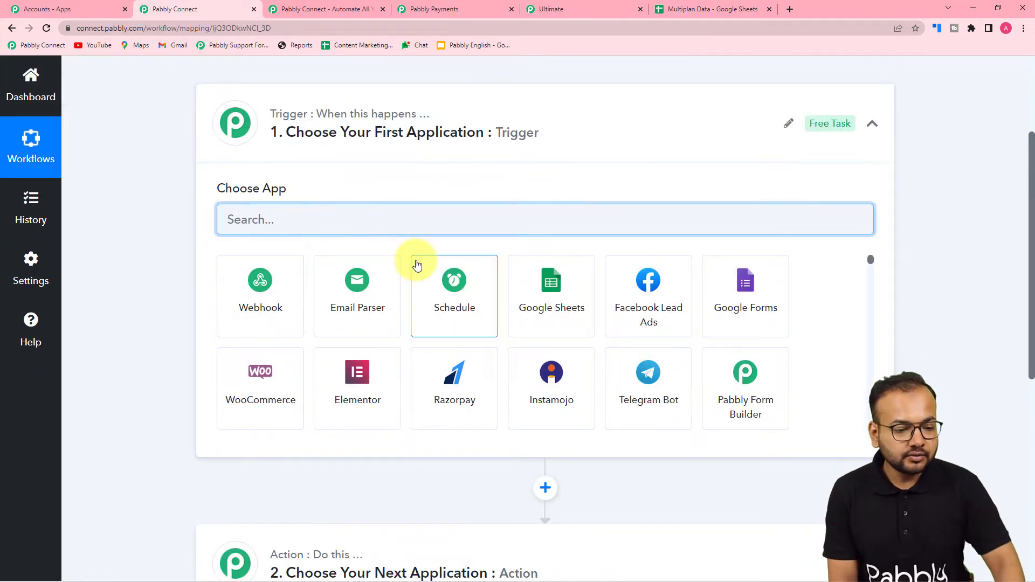
{"action": "type", "text": "pabb"}
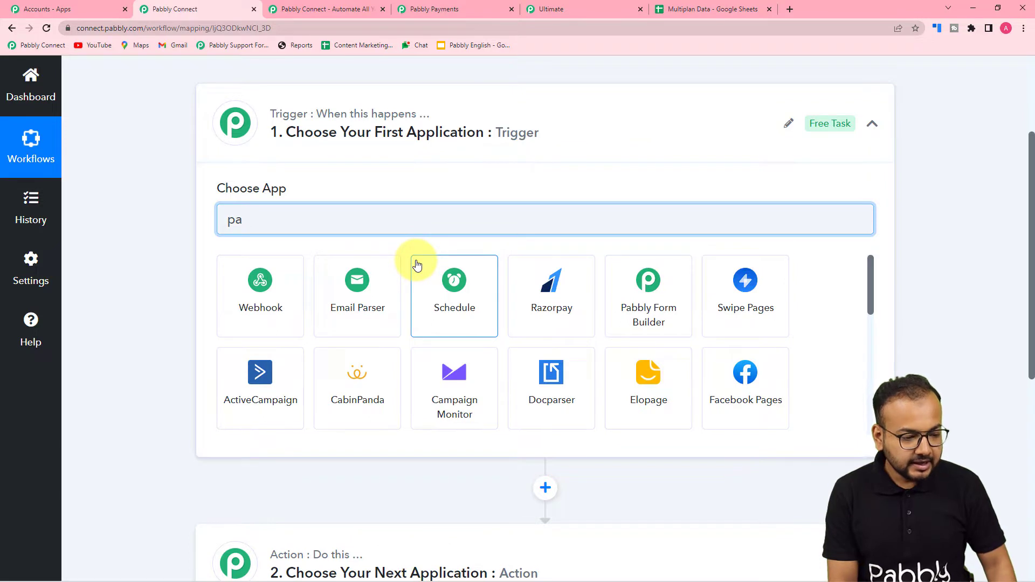
{"action": "left_click", "coordinate": [748, 324]}
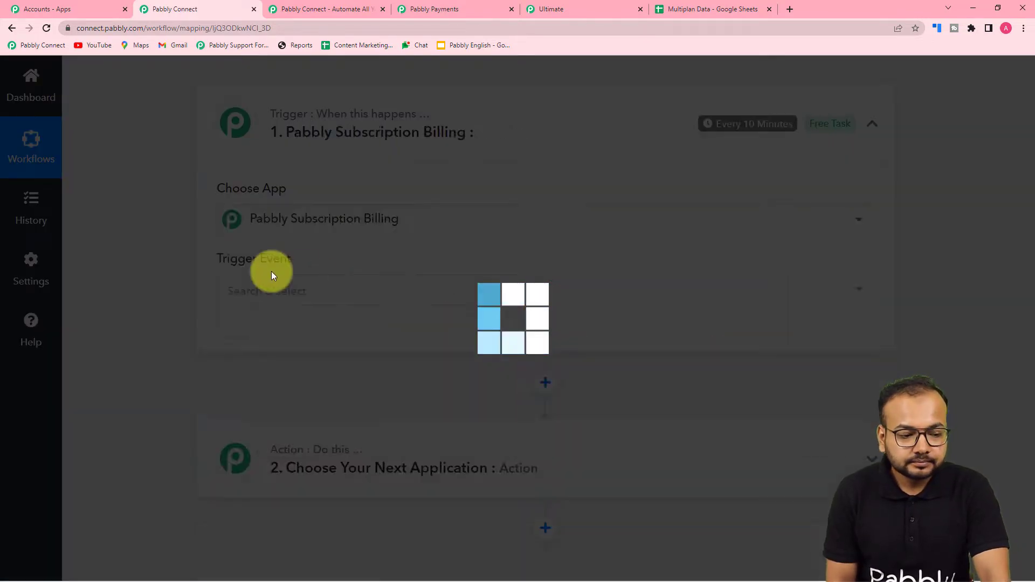
Set the trigger event to Successful Payment and bring up its webhook URL and setup instructions
{"action": "scroll", "coordinate": [200, 268], "scroll_direction": "down", "scroll_amount": 2}
{"action": "scroll", "coordinate": [208, 272], "scroll_direction": "up", "scroll_amount": 3}
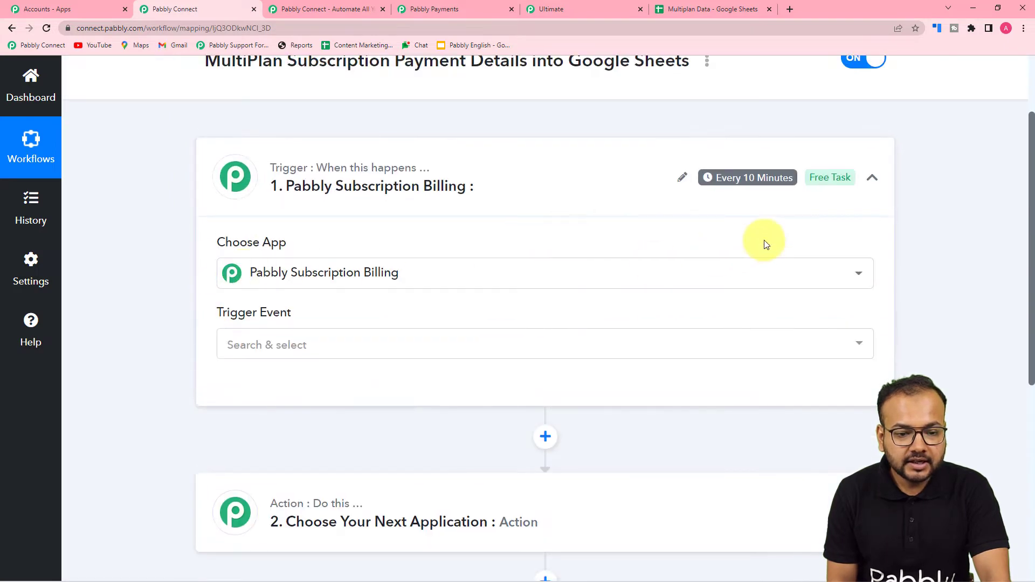
{"action": "mouse_move", "coordinate": [731, 182]}
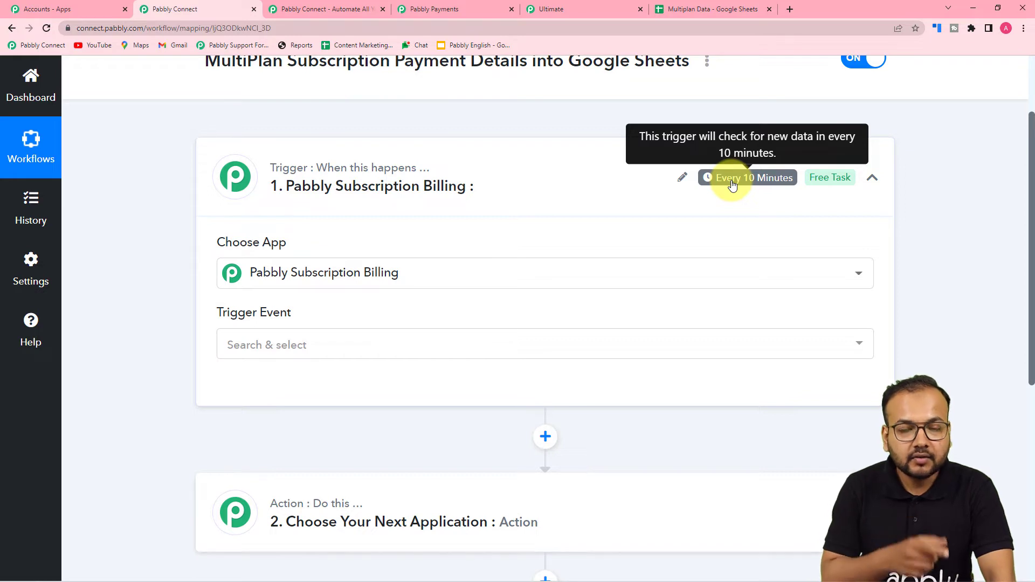
{"action": "scroll", "coordinate": [512, 191], "scroll_direction": "down", "scroll_amount": 2}
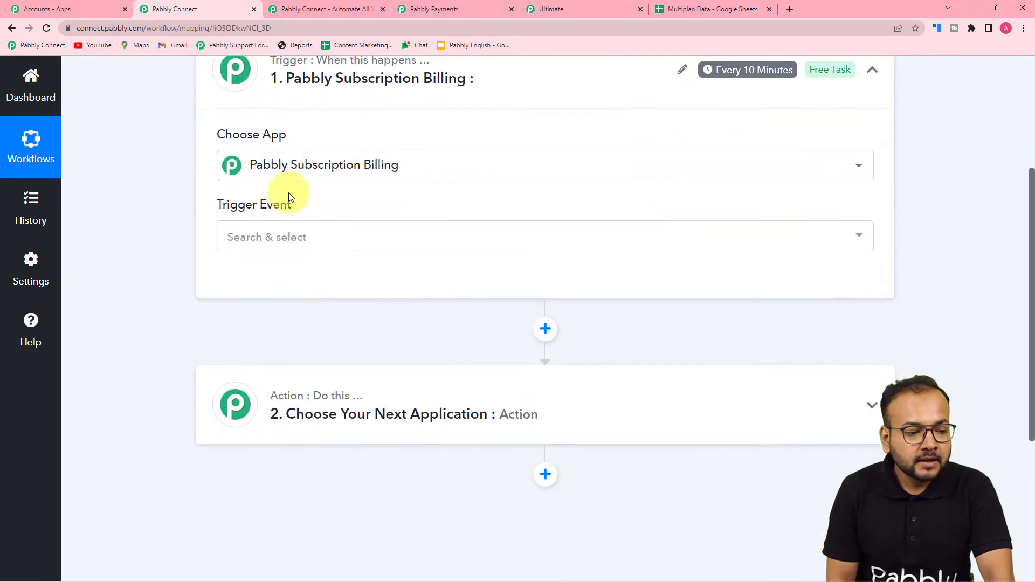
{"action": "left_click", "coordinate": [260, 243]}
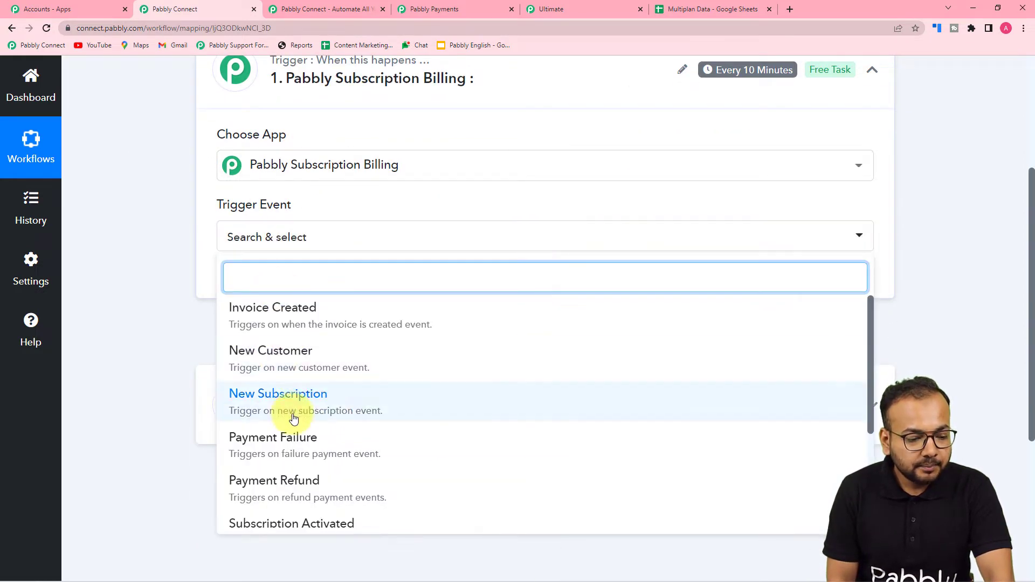
{"action": "scroll", "coordinate": [294, 415], "scroll_direction": "down", "scroll_amount": 3}
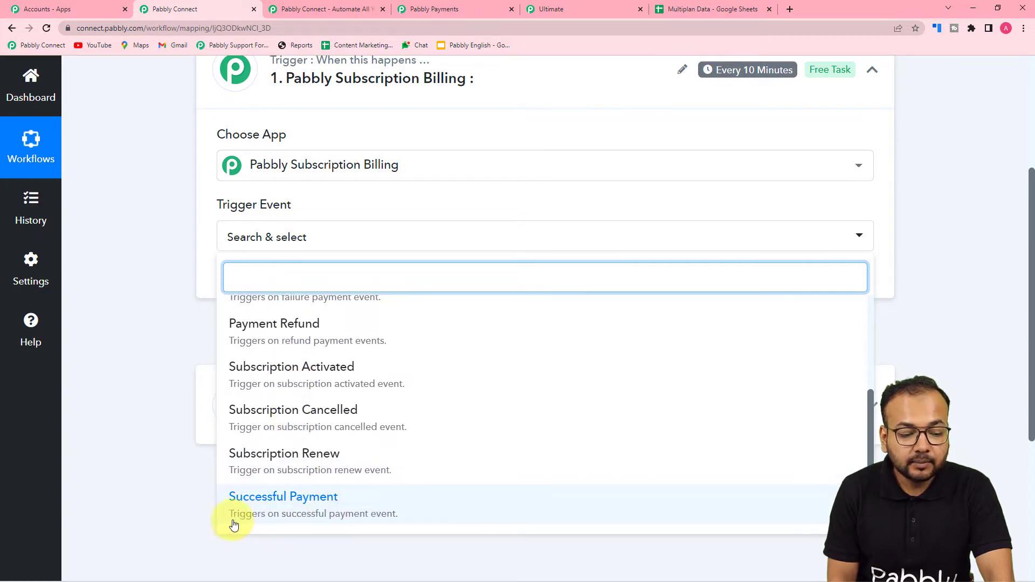
{"action": "left_click", "coordinate": [313, 510]}
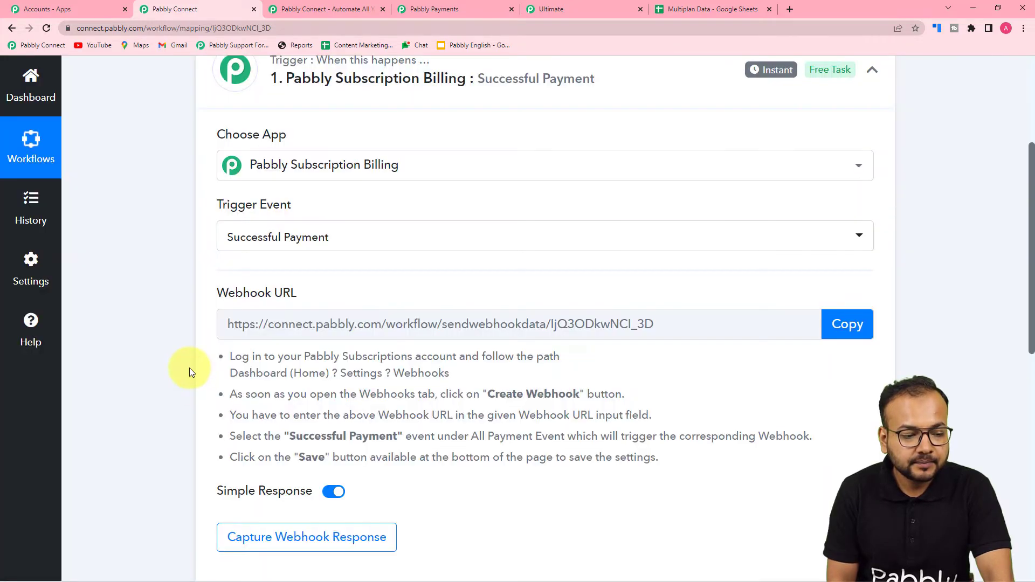
{"action": "scroll", "coordinate": [189, 368], "scroll_direction": "down", "scroll_amount": 2}
{"action": "mouse_move", "coordinate": [260, 189]}
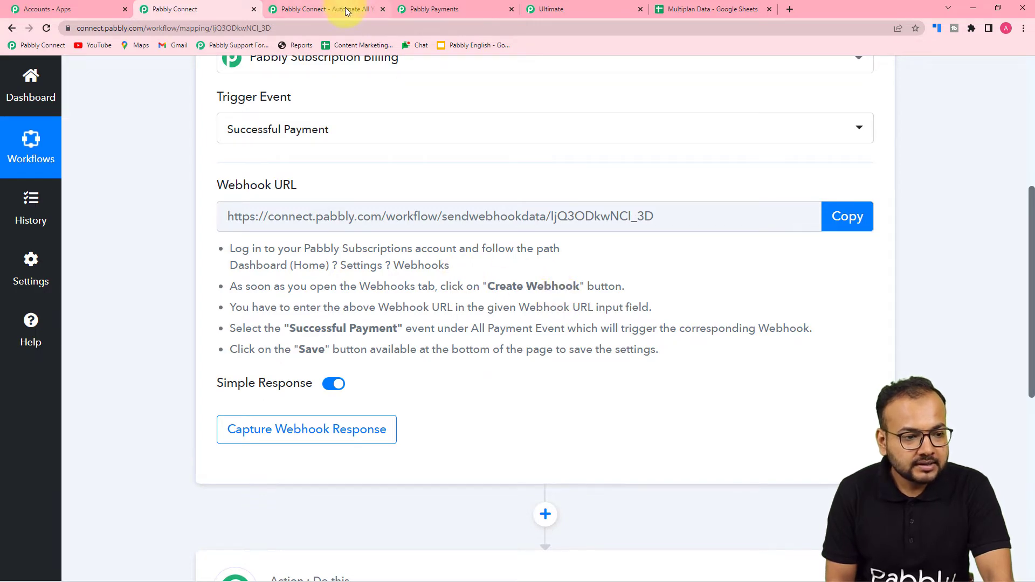
Switch to Pabbly Subscription Billing and review the multiplan checkout and individual plans of the Connect Integration Plan product
{"action": "left_click", "coordinate": [426, 10]}
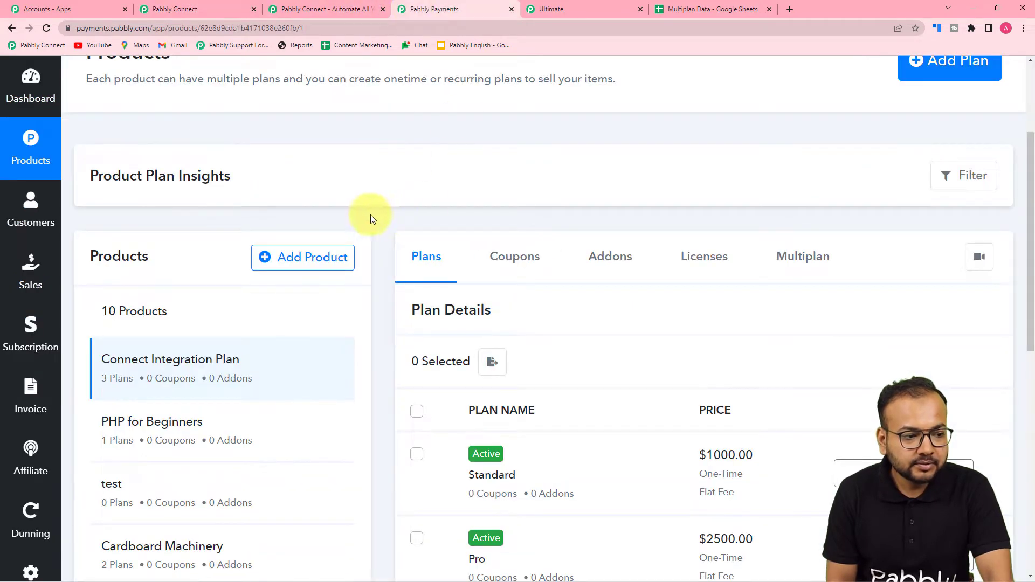
{"action": "scroll", "coordinate": [318, 230], "scroll_direction": "up", "scroll_amount": 3}
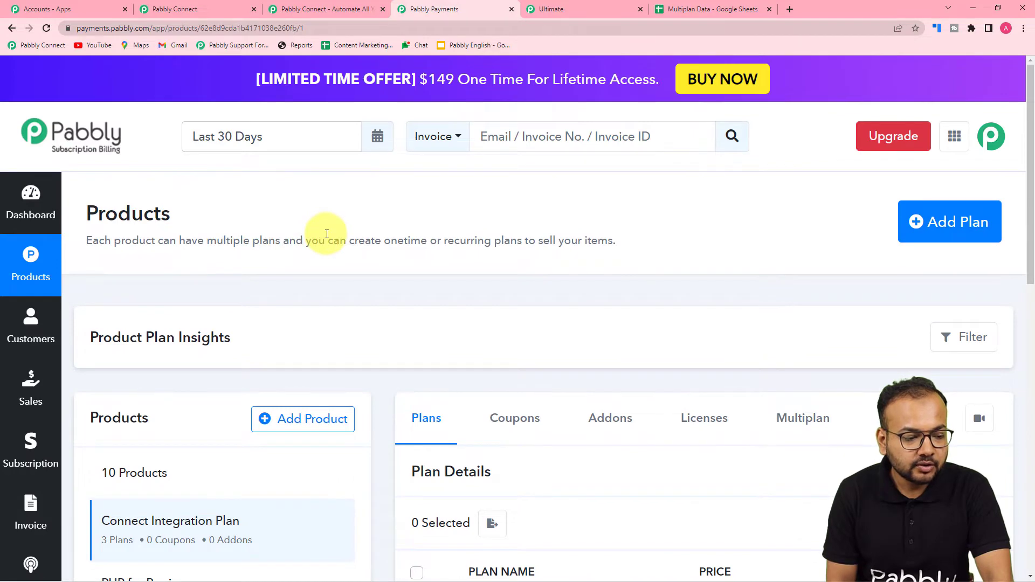
{"action": "scroll", "coordinate": [327, 235], "scroll_direction": "down", "scroll_amount": 5}
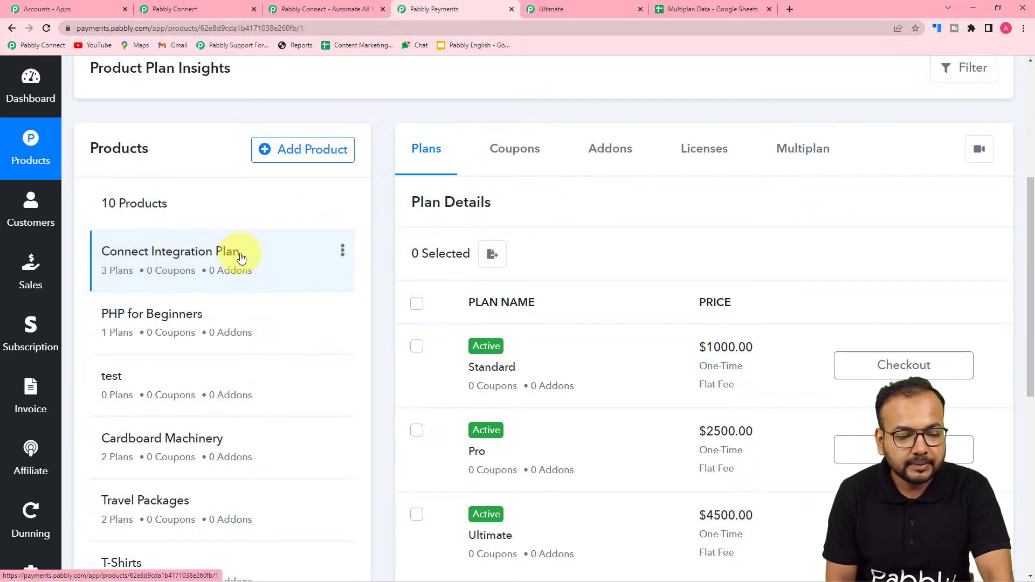
{"action": "left_click", "coordinate": [790, 147]}
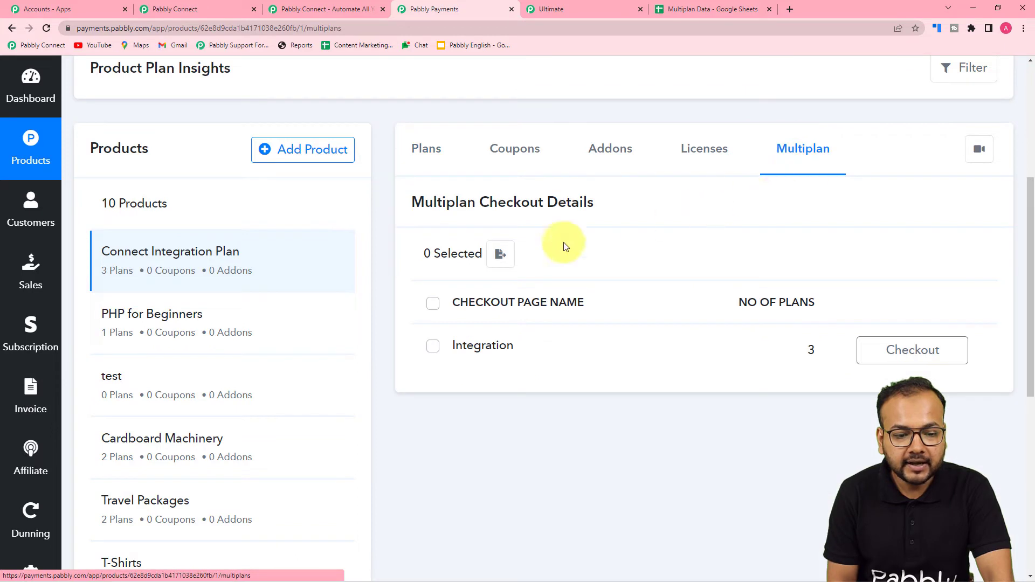
{"action": "left_click", "coordinate": [432, 148]}
{"action": "scroll", "coordinate": [466, 319], "scroll_direction": "down", "scroll_amount": 2}
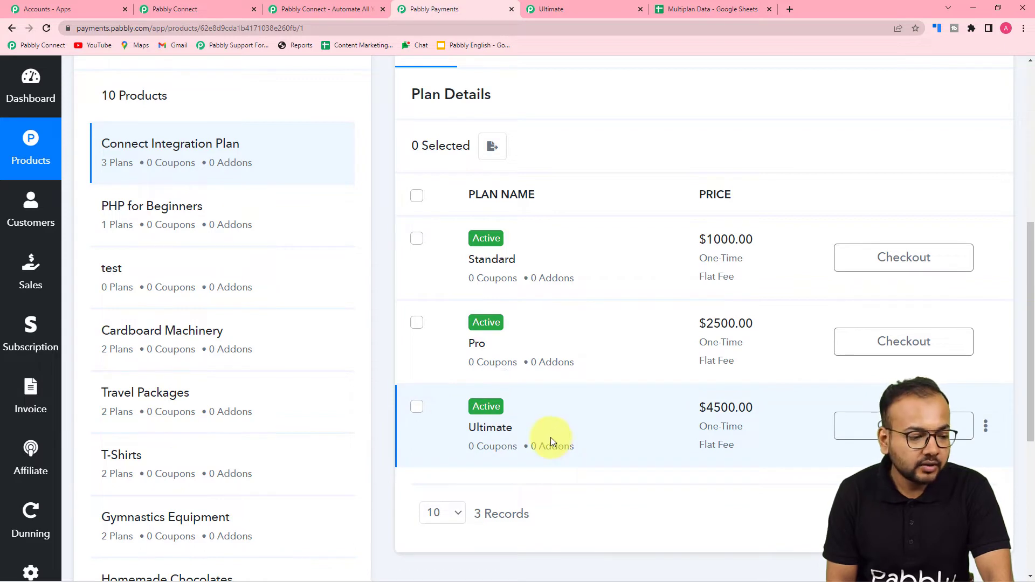
Open the webhook settings of Pabbly Subscription Billing and start adding a new webhook
{"action": "scroll", "coordinate": [48, 391], "scroll_direction": "down", "scroll_amount": 3}
{"action": "scroll", "coordinate": [43, 391], "scroll_direction": "down", "scroll_amount": 2}
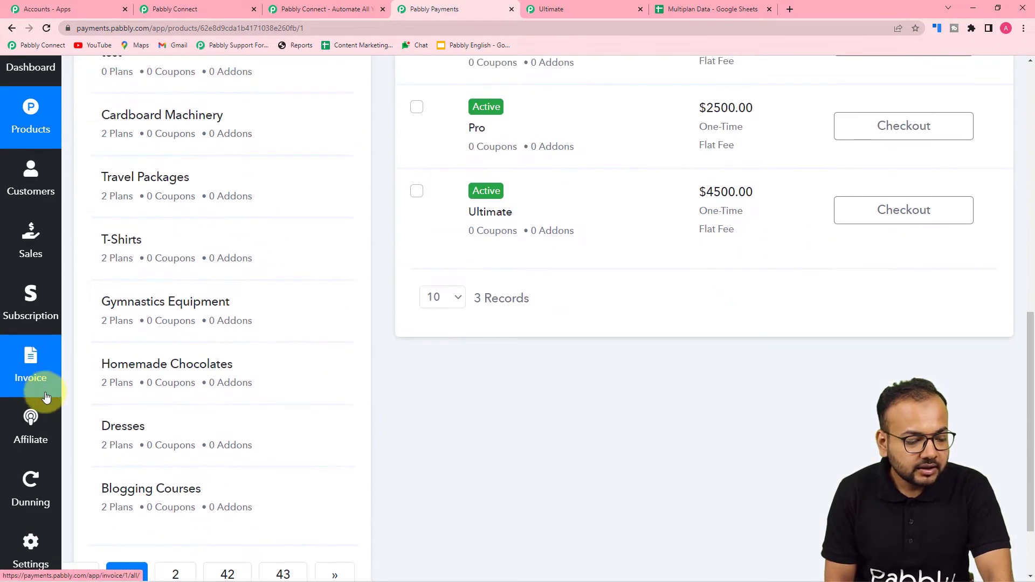
{"action": "left_click", "coordinate": [33, 544]}
{"action": "scroll", "coordinate": [176, 456], "scroll_direction": "up", "scroll_amount": 3}
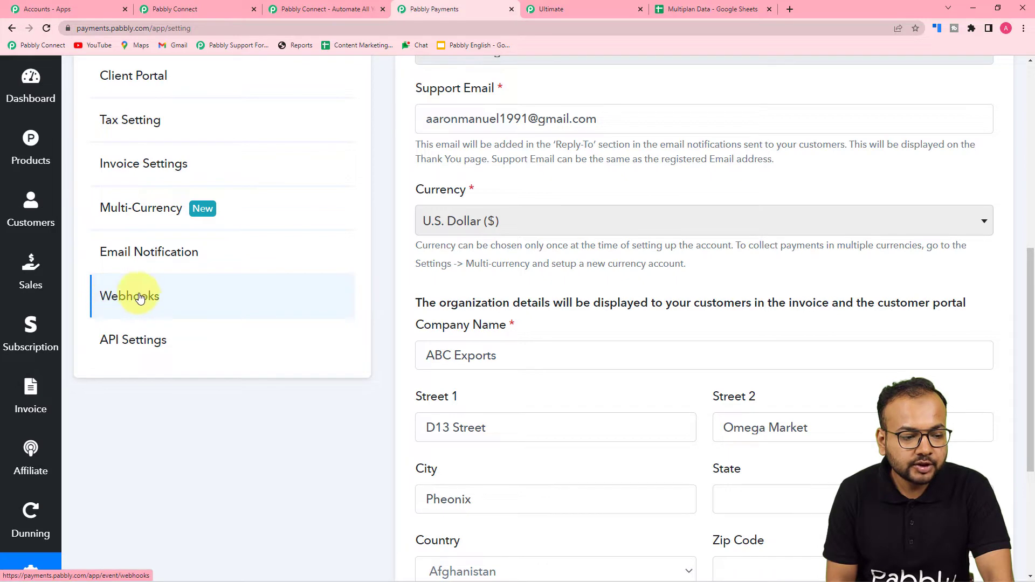
{"action": "left_click", "coordinate": [111, 296]}
{"action": "scroll", "coordinate": [409, 362], "scroll_direction": "down", "scroll_amount": 1}
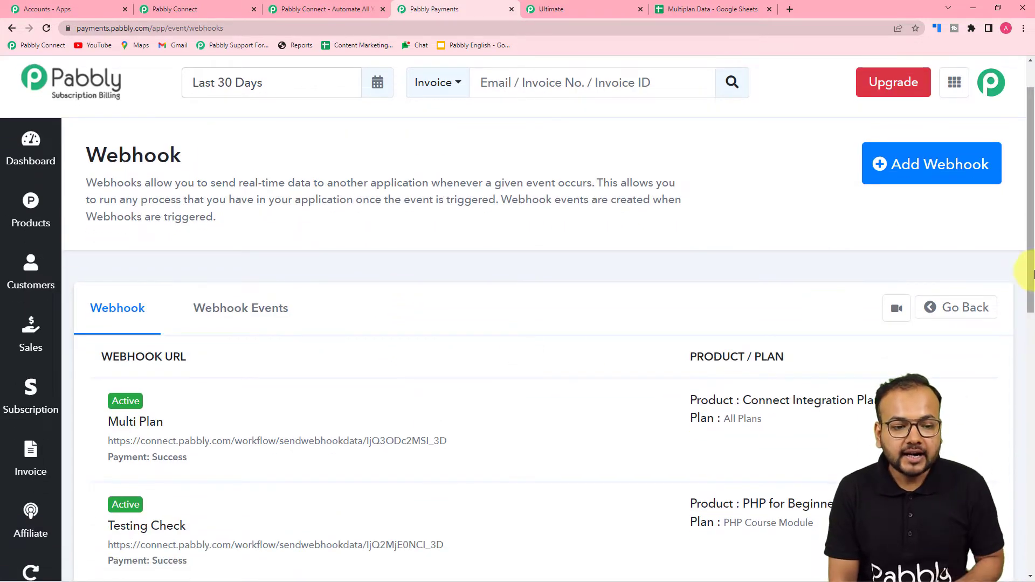
{"action": "left_click", "coordinate": [906, 167]}
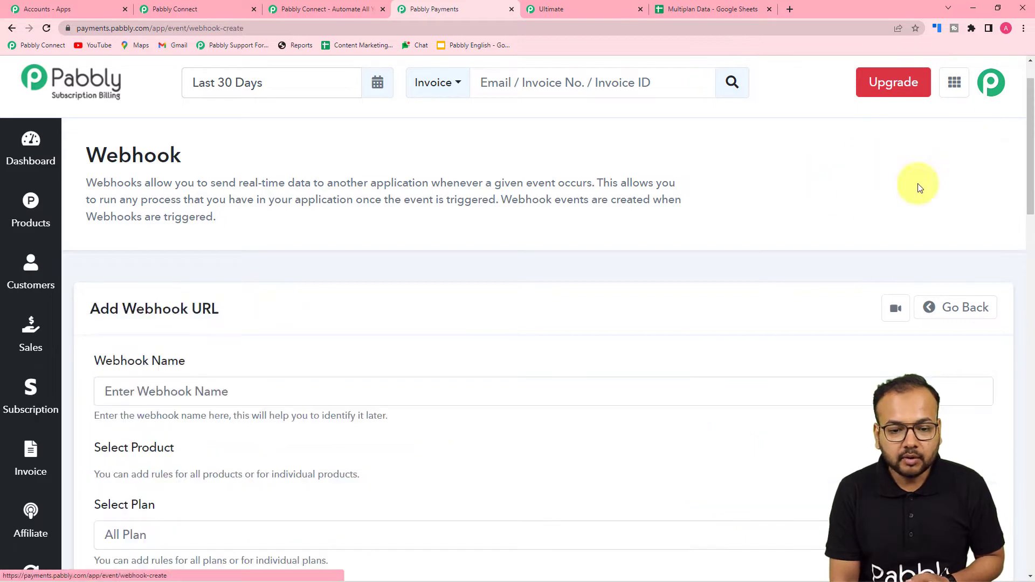
Name the new webhook "Multi plan Offers"
{"action": "scroll", "coordinate": [450, 340], "scroll_direction": "down", "scroll_amount": 3}
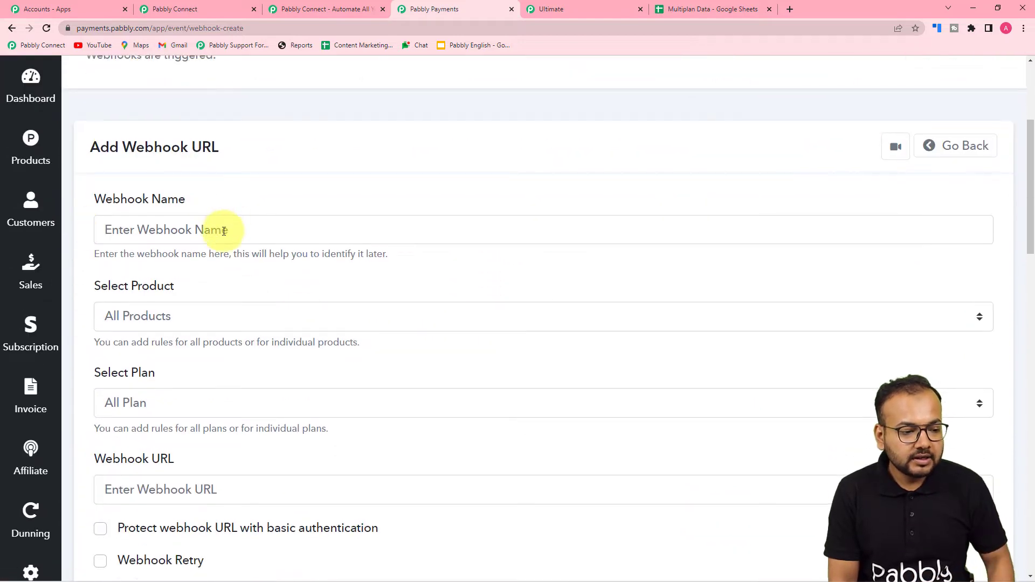
{"action": "left_click", "coordinate": [291, 230]}
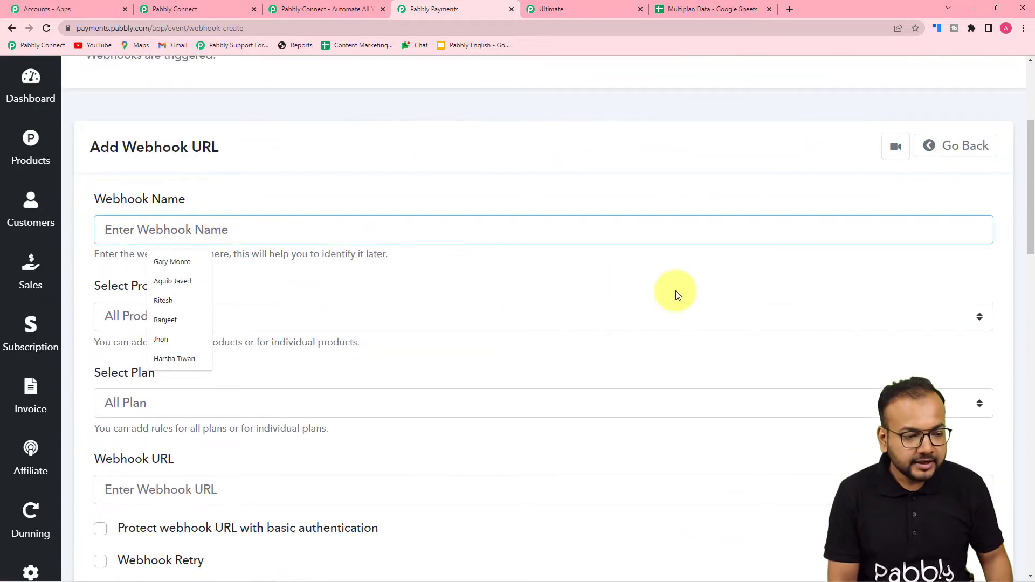
{"action": "type", "text": "Multi plan Offers"}
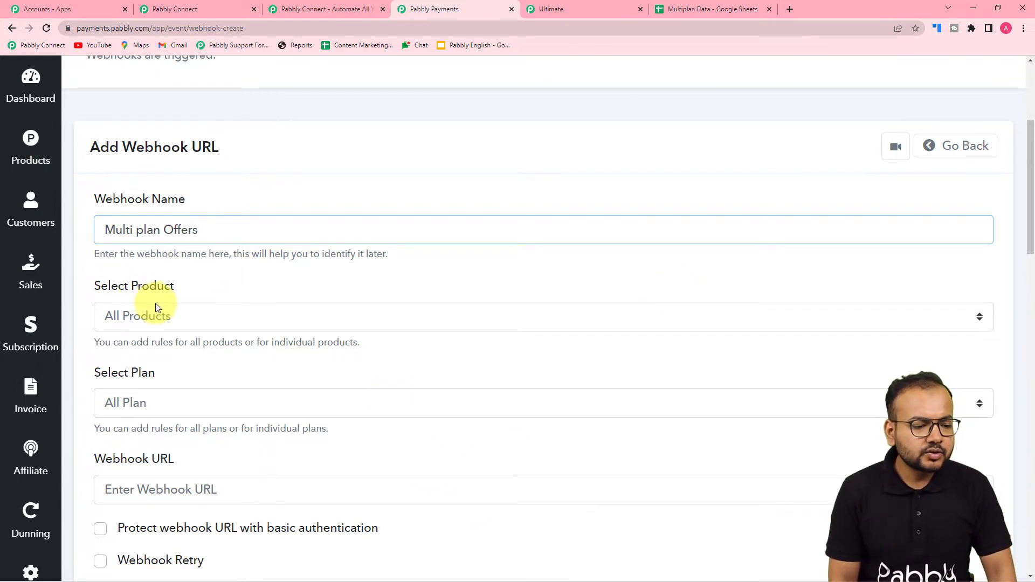
Restrict the webhook to the Connect Integration Plan product and apply it to All Plan
{"action": "scroll", "coordinate": [156, 307], "scroll_direction": "down", "scroll_amount": 1}
{"action": "left_click", "coordinate": [176, 262]}
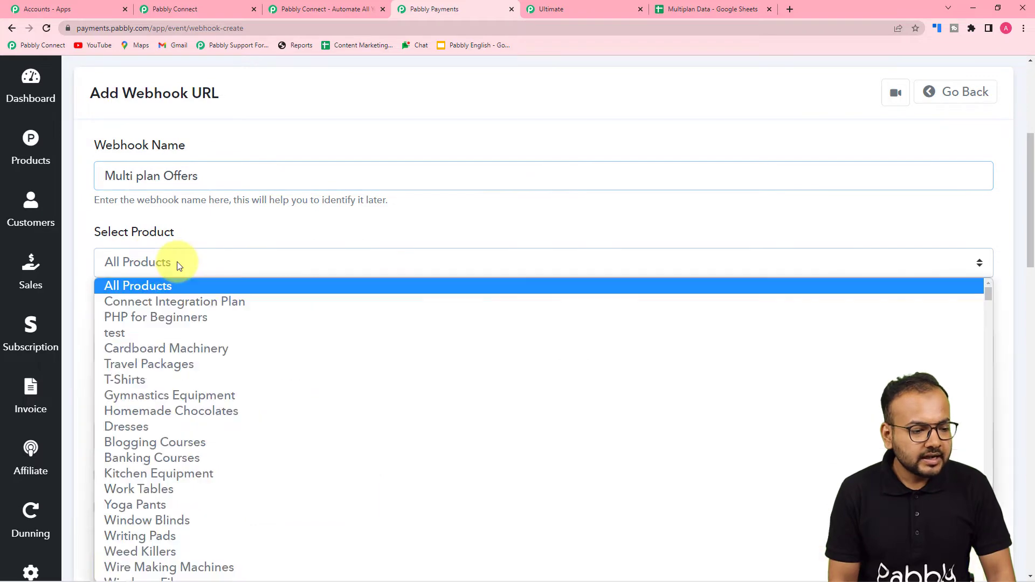
{"action": "left_click", "coordinate": [207, 306]}
{"action": "scroll", "coordinate": [199, 301], "scroll_direction": "down", "scroll_amount": 2}
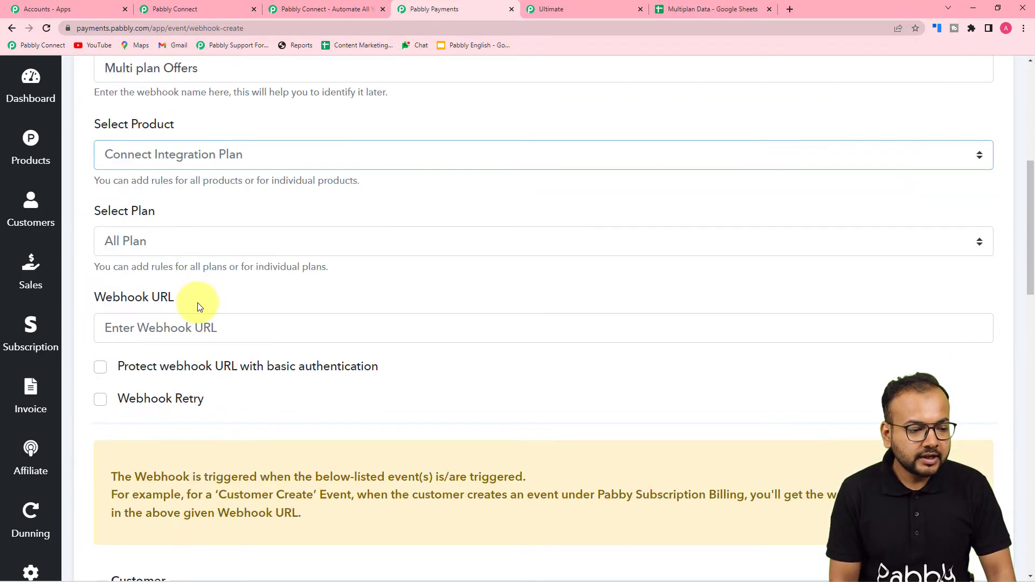
{"action": "left_click", "coordinate": [178, 238]}
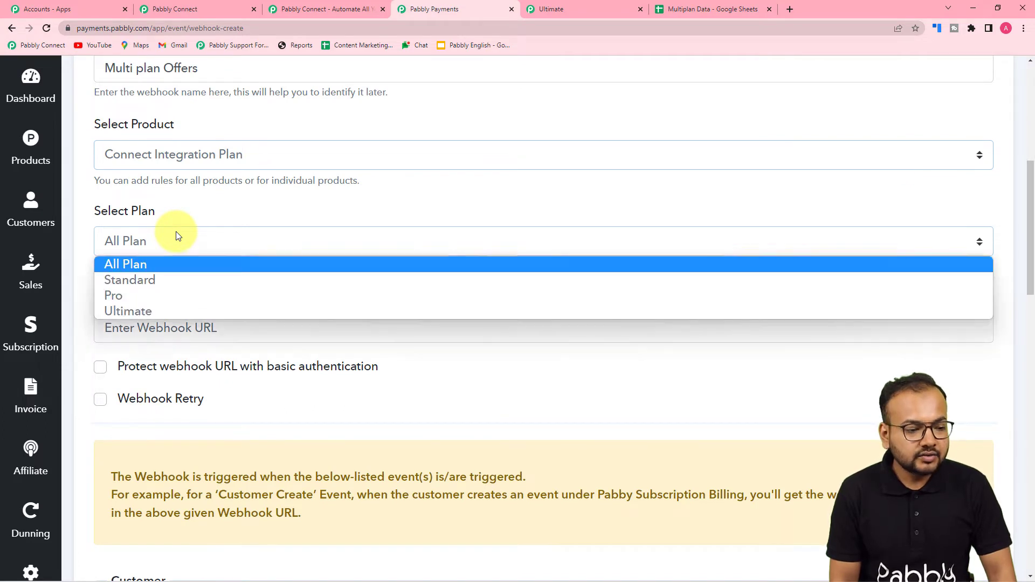
{"action": "left_click", "coordinate": [136, 264]}
Copy the webhook URL from the Pabbly Connect workflow's trigger and paste it into the new webhook's URL field in Subscription Billing
{"action": "scroll", "coordinate": [178, 209], "scroll_direction": "down", "scroll_amount": 3}
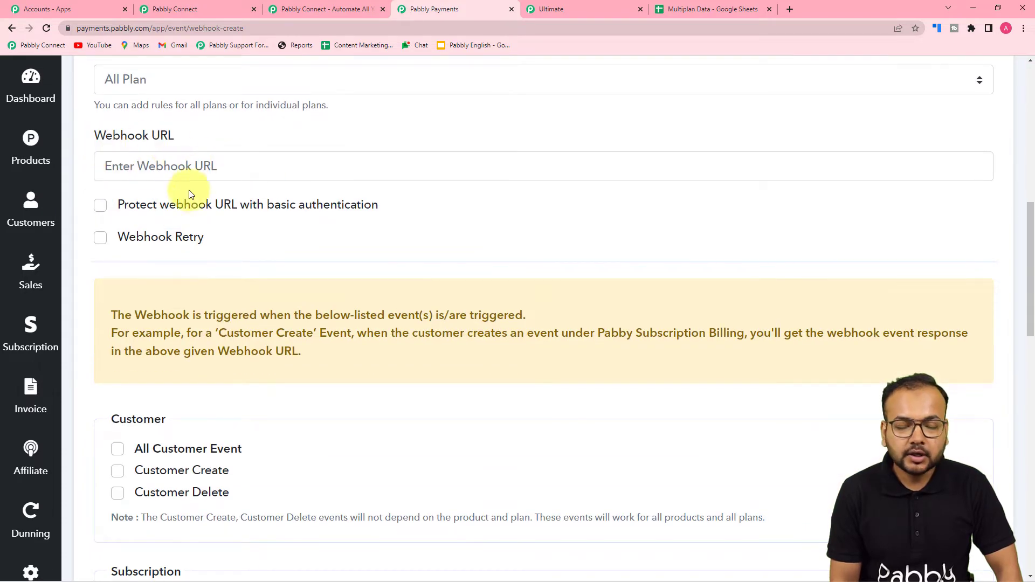
{"action": "left_click", "coordinate": [199, 9]}
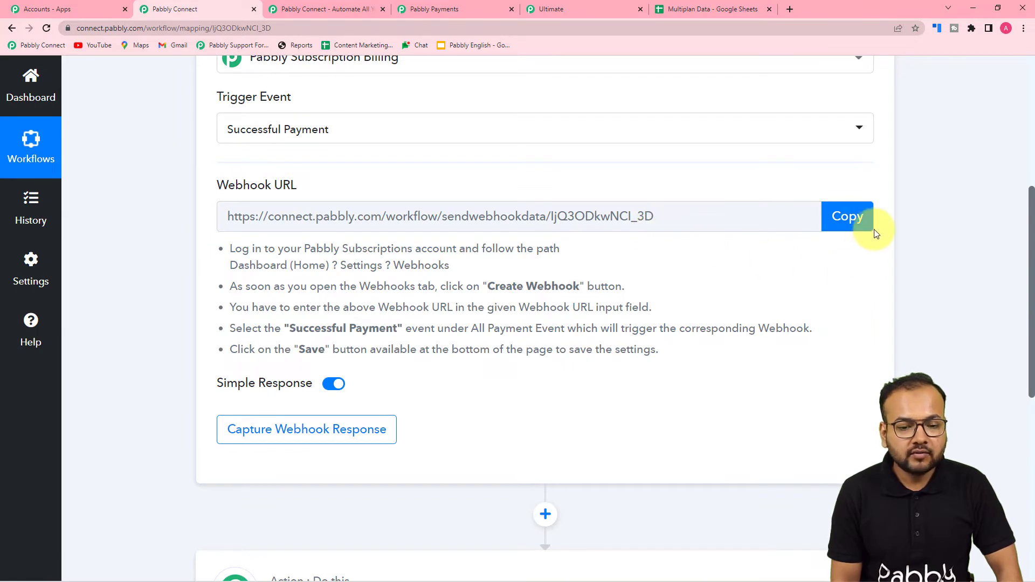
{"action": "left_click", "coordinate": [854, 229]}
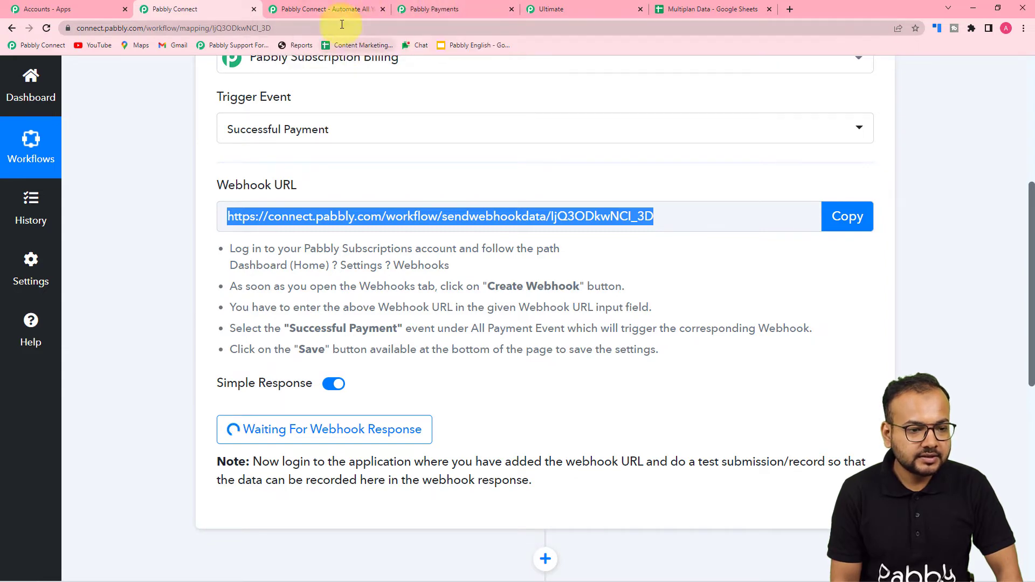
{"action": "left_click", "coordinate": [423, 9]}
{"action": "scroll", "coordinate": [203, 351], "scroll_direction": "down", "scroll_amount": 2}
{"action": "scroll", "coordinate": [142, 167], "scroll_direction": "up", "scroll_amount": 1}
{"action": "right_click", "coordinate": [141, 107]}
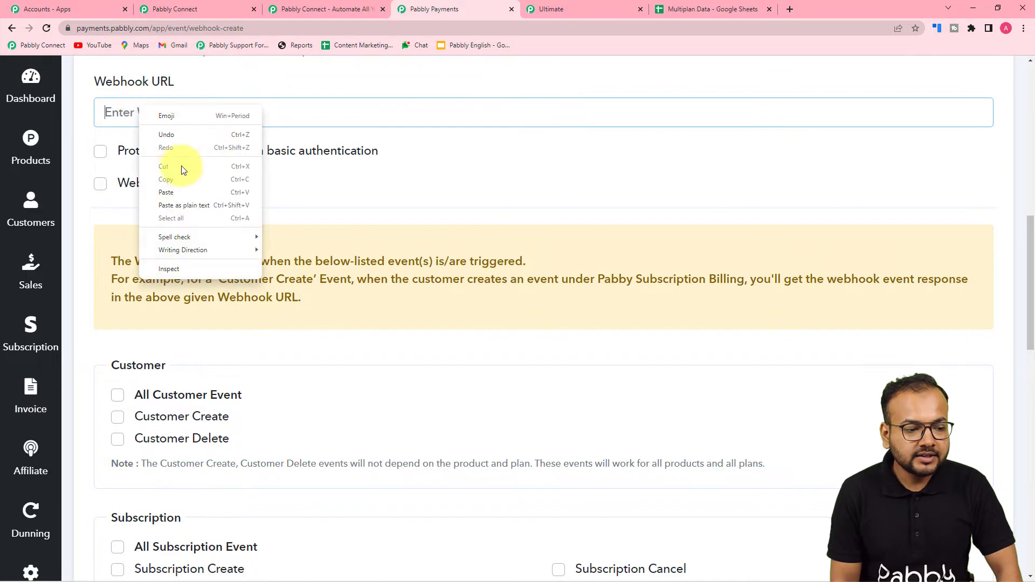
{"action": "left_click", "coordinate": [178, 207]}
Enable the Successful Payment event for the webhook, save it and check the webhook list
{"action": "scroll", "coordinate": [178, 208], "scroll_direction": "down", "scroll_amount": 2}
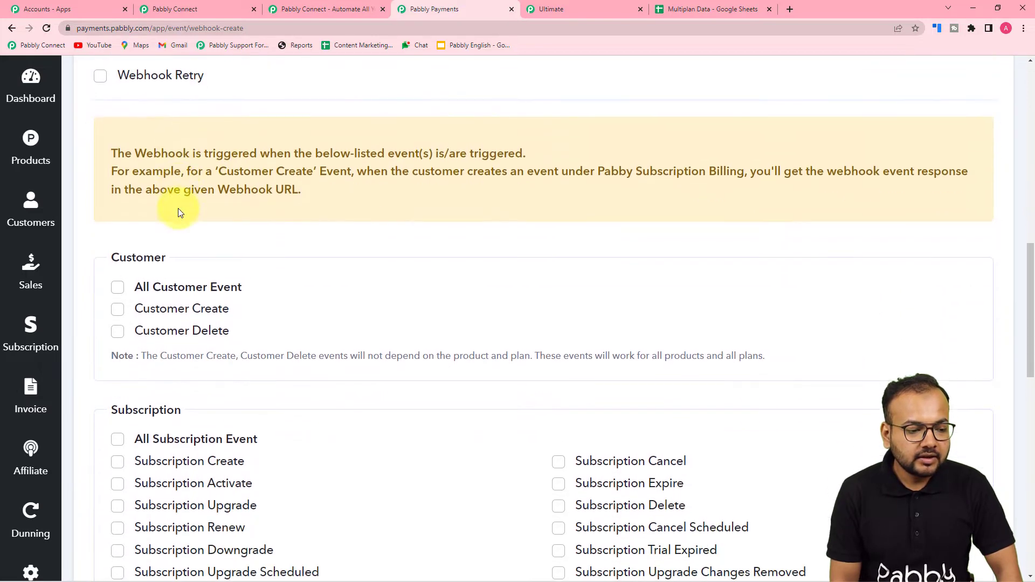
{"action": "scroll", "coordinate": [178, 208], "scroll_direction": "down", "scroll_amount": 6}
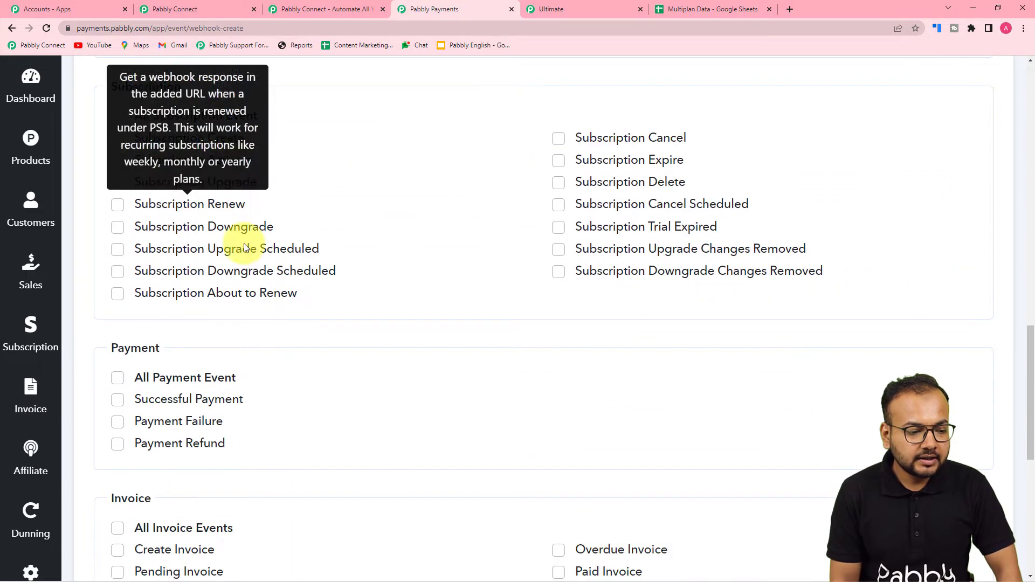
{"action": "scroll", "coordinate": [243, 242], "scroll_direction": "down", "scroll_amount": 3}
{"action": "scroll", "coordinate": [145, 240], "scroll_direction": "up", "scroll_amount": 6}
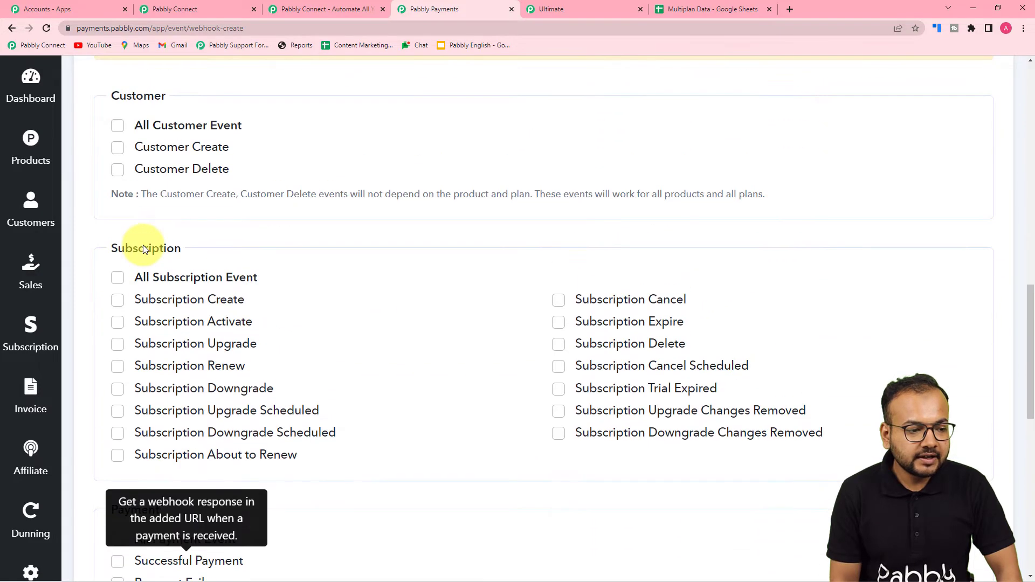
{"action": "scroll", "coordinate": [143, 244], "scroll_direction": "down", "scroll_amount": 7}
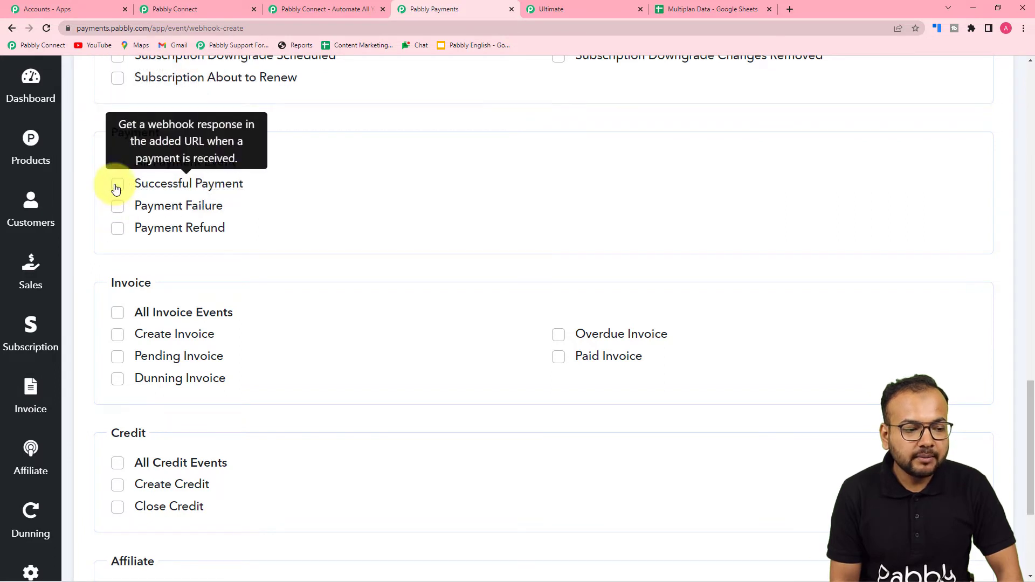
{"action": "left_click", "coordinate": [117, 185]}
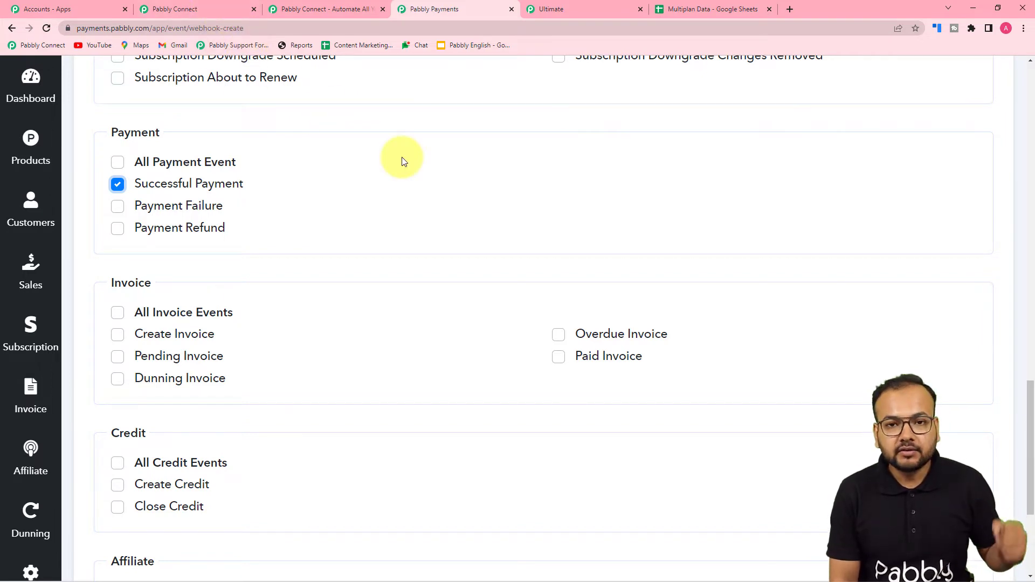
{"action": "scroll", "coordinate": [402, 157], "scroll_direction": "down", "scroll_amount": 5}
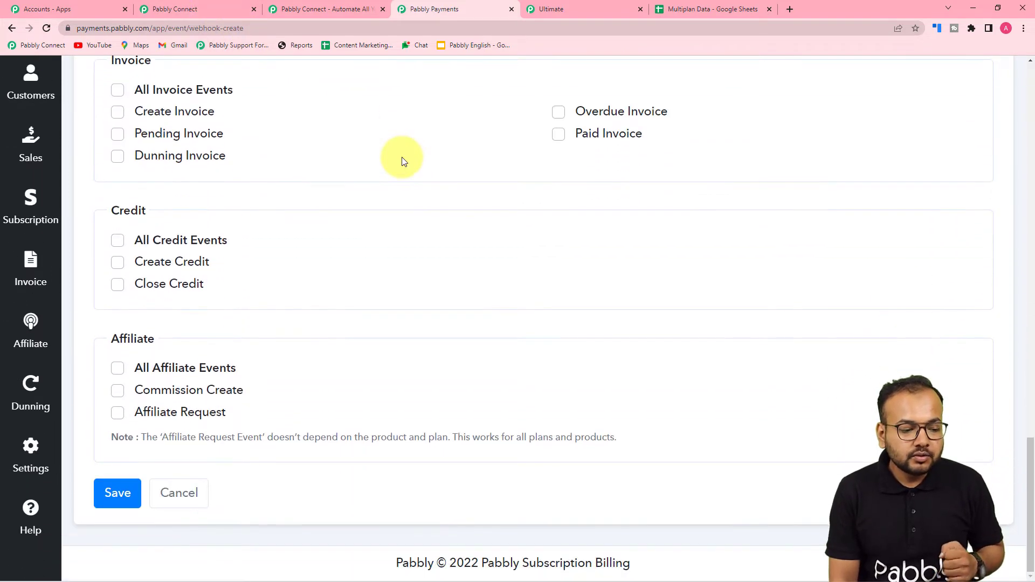
{"action": "left_click", "coordinate": [117, 492]}
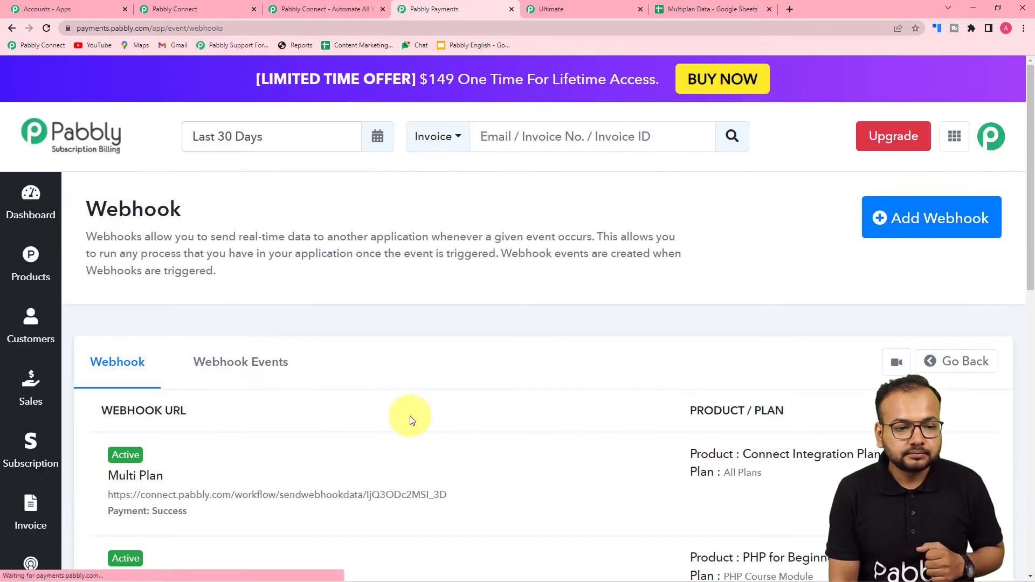
{"action": "scroll", "coordinate": [192, 438], "scroll_direction": "down", "scroll_amount": 2}
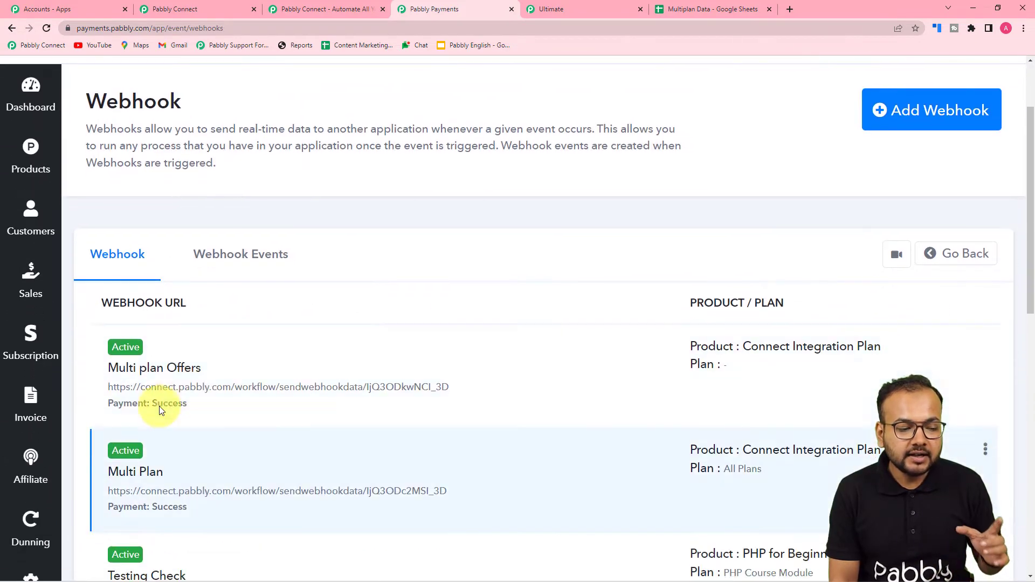
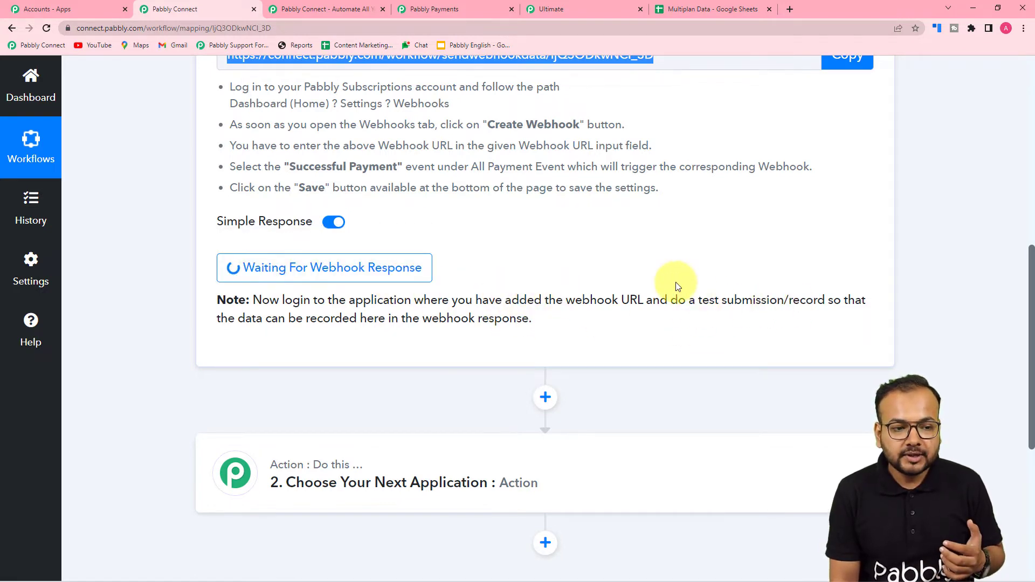
Check the trigger's webhook response status in the Pabbly Connect workflow and look at the multiplan checkout page
{"action": "scroll", "coordinate": [678, 286], "scroll_direction": "up", "scroll_amount": 1}
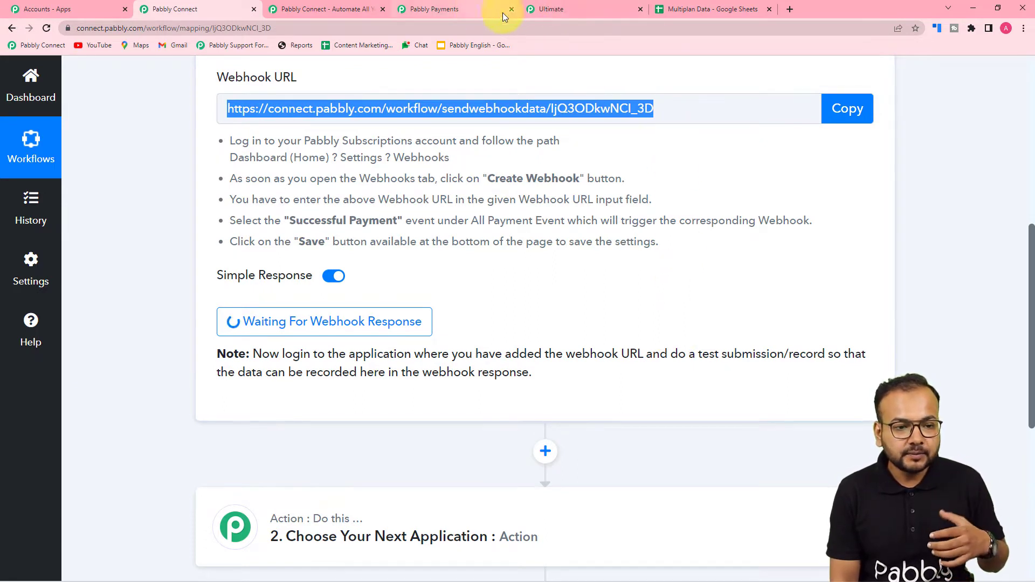
{"action": "left_click", "coordinate": [539, 9]}
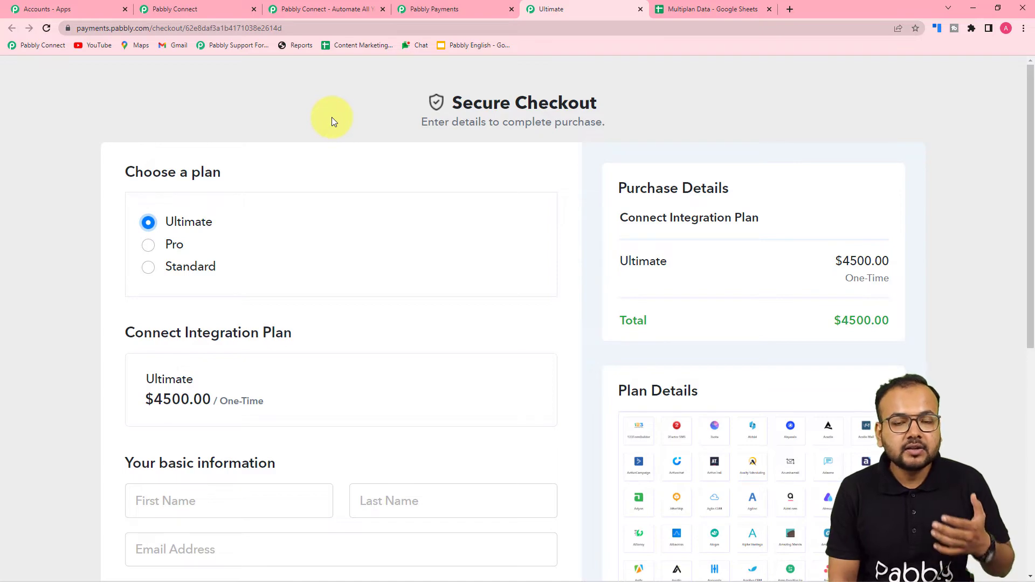
{"action": "left_click", "coordinate": [196, 8]}
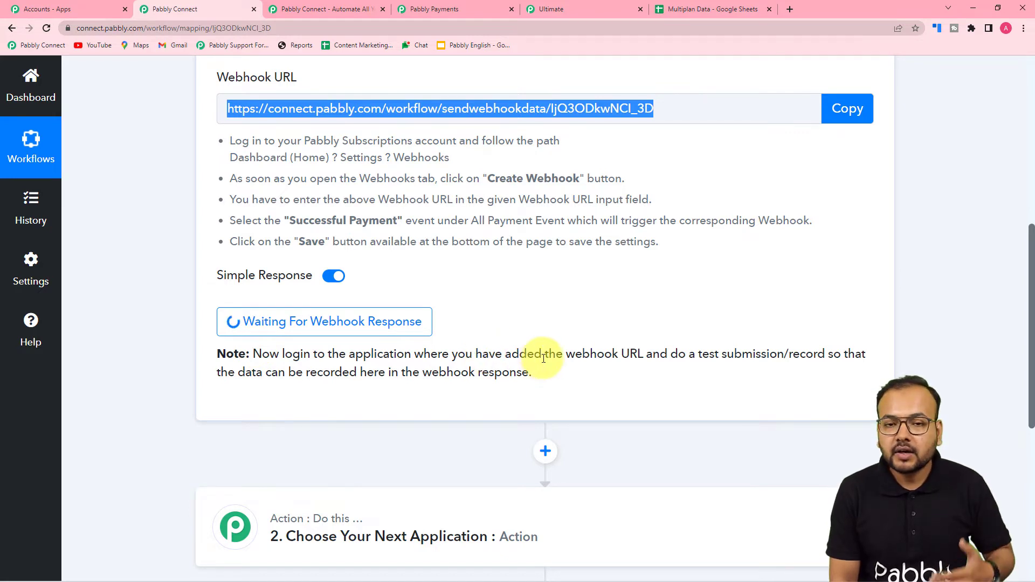
Return to the multiplan checkout page and choose the Pro plan for a test purchase
{"action": "left_click", "coordinate": [584, 4]}
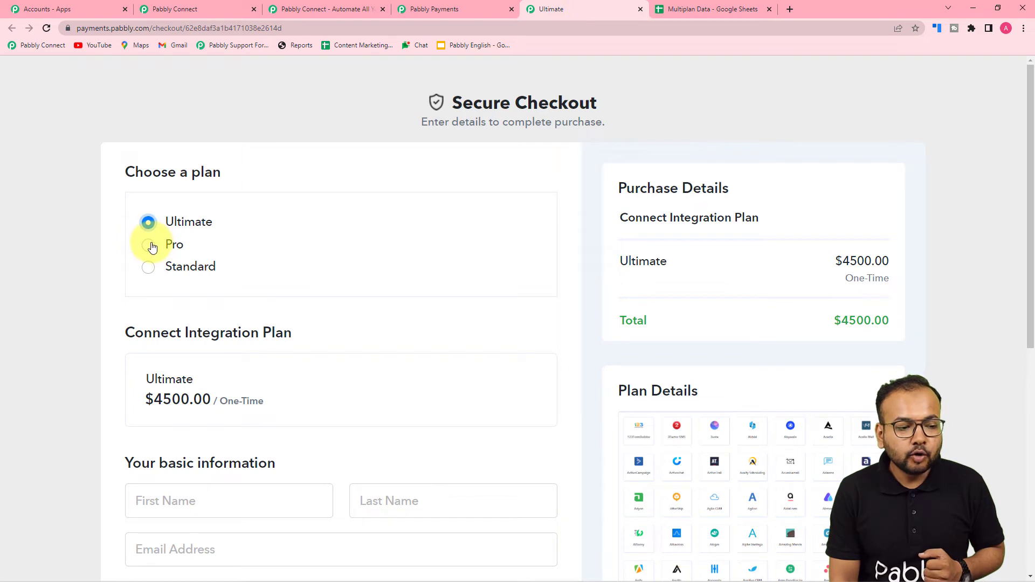
{"action": "scroll", "coordinate": [253, 312], "scroll_direction": "down", "scroll_amount": 2}
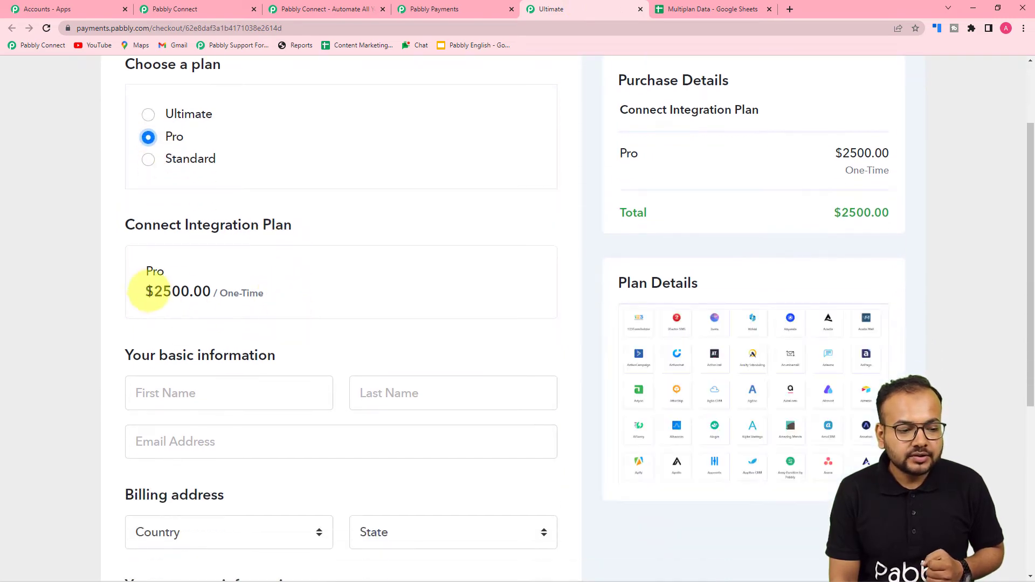
{"action": "scroll", "coordinate": [219, 289], "scroll_direction": "down", "scroll_amount": 3}
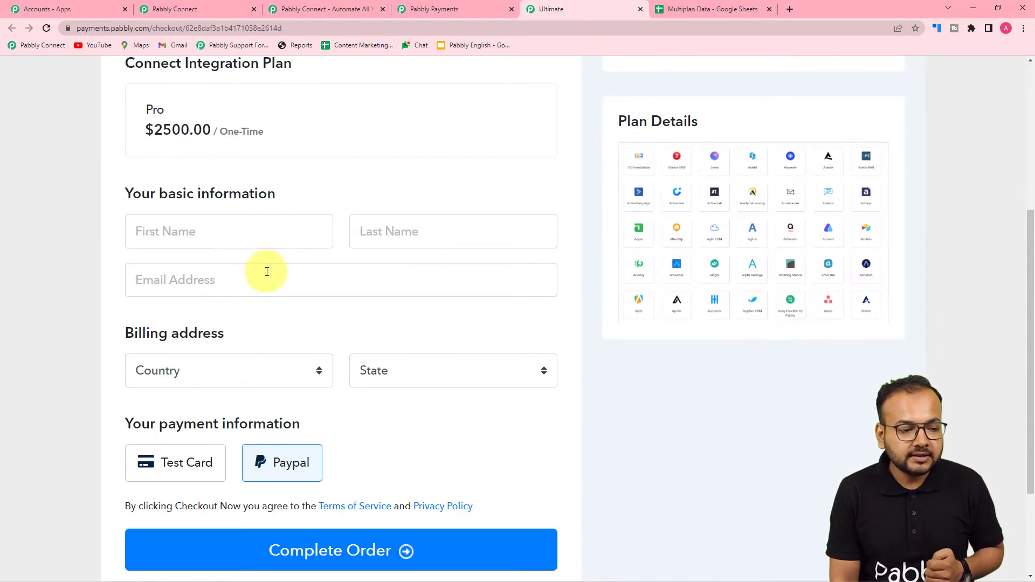
Fill in the test customer's first name, last name and e-mail address in the checkout's basic information
{"action": "left_click", "coordinate": [206, 240]}
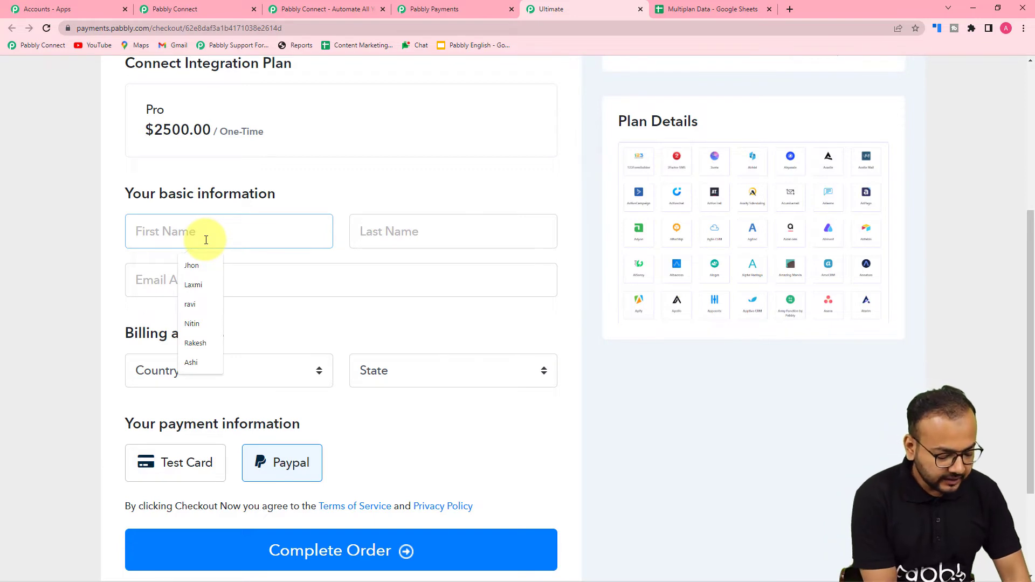
{"action": "type", "text": "Dummy"}
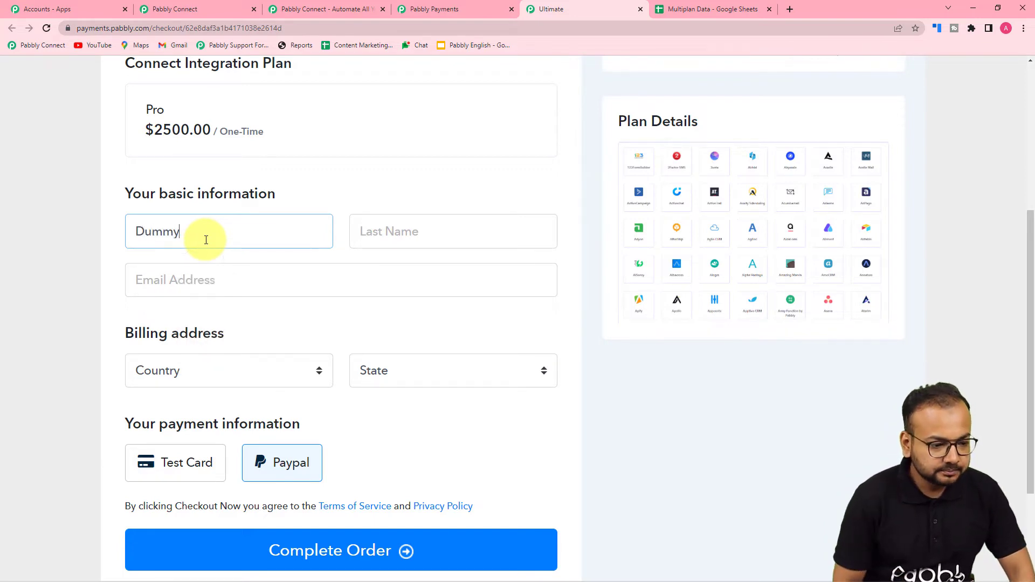
{"action": "left_click", "coordinate": [388, 227]}
{"action": "type", "text": "Customer"}
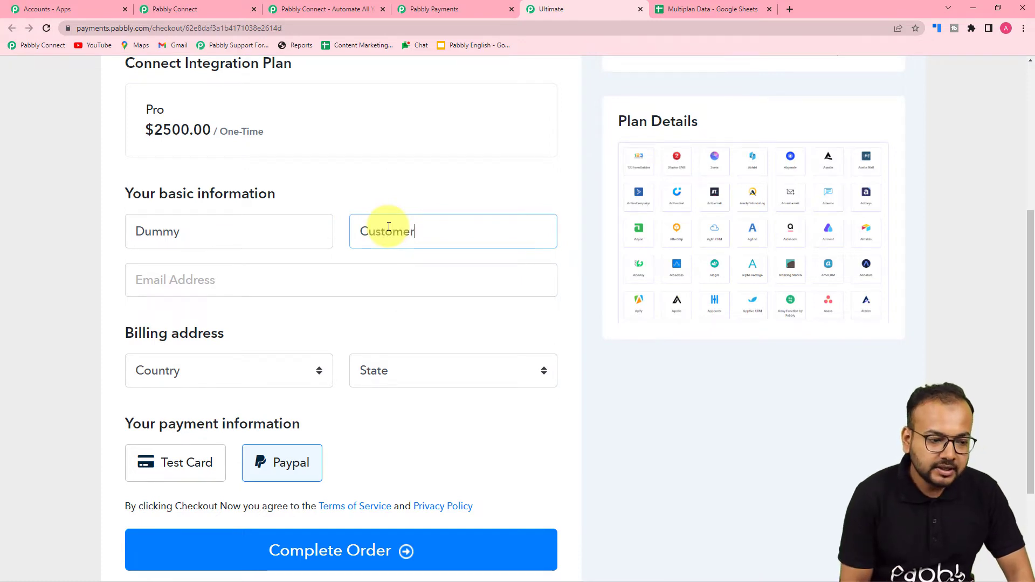
{"action": "left_click", "coordinate": [184, 286]}
{"action": "type", "text": "Dum"}
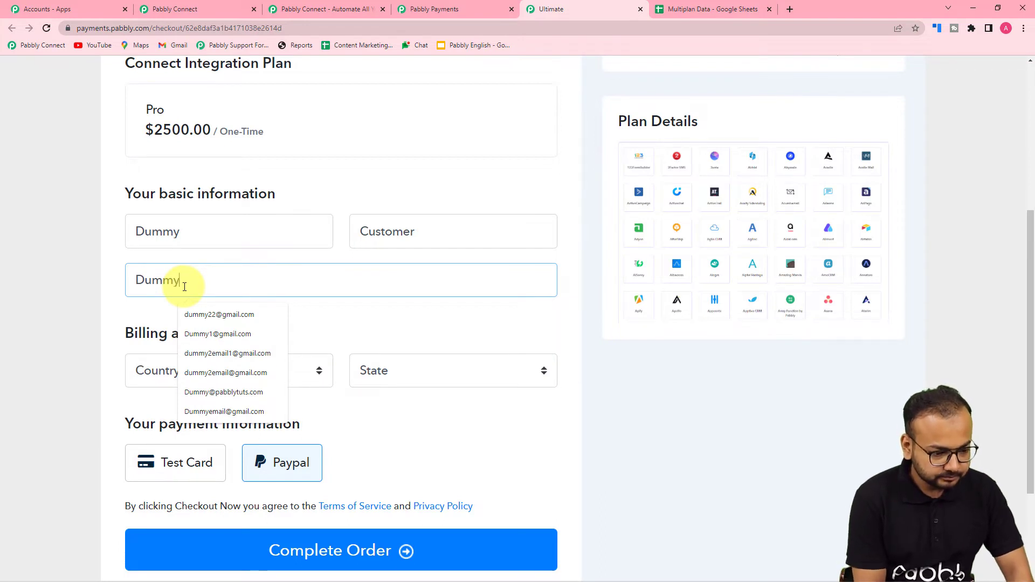
{"action": "type", "text": "my@"}
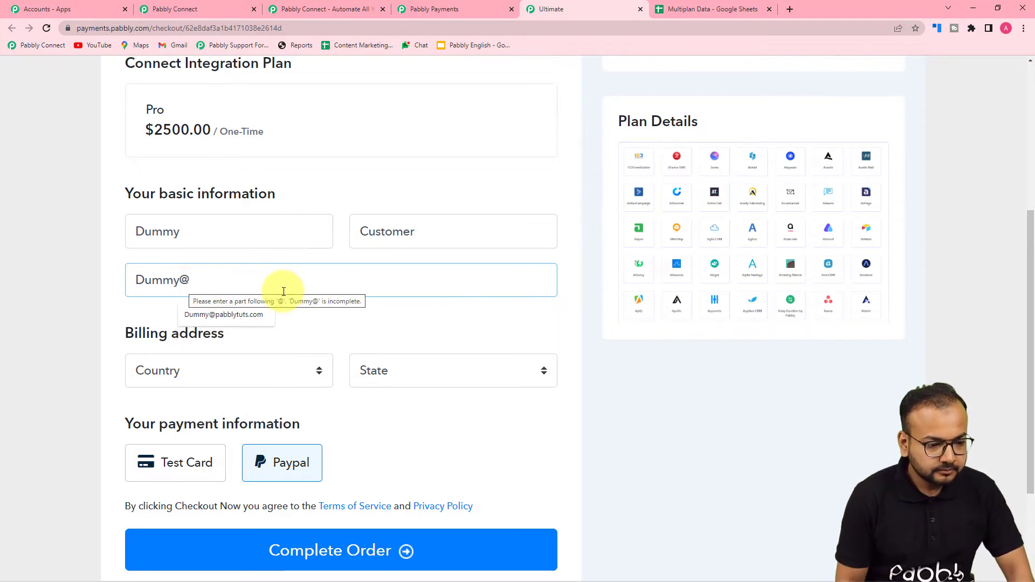
{"action": "left_click", "coordinate": [260, 323]}
Set the billing address to country India and state Andhra Pradesh in the checkout form
{"action": "scroll", "coordinate": [258, 326], "scroll_direction": "down", "scroll_amount": 2}
{"action": "left_click", "coordinate": [241, 270]}
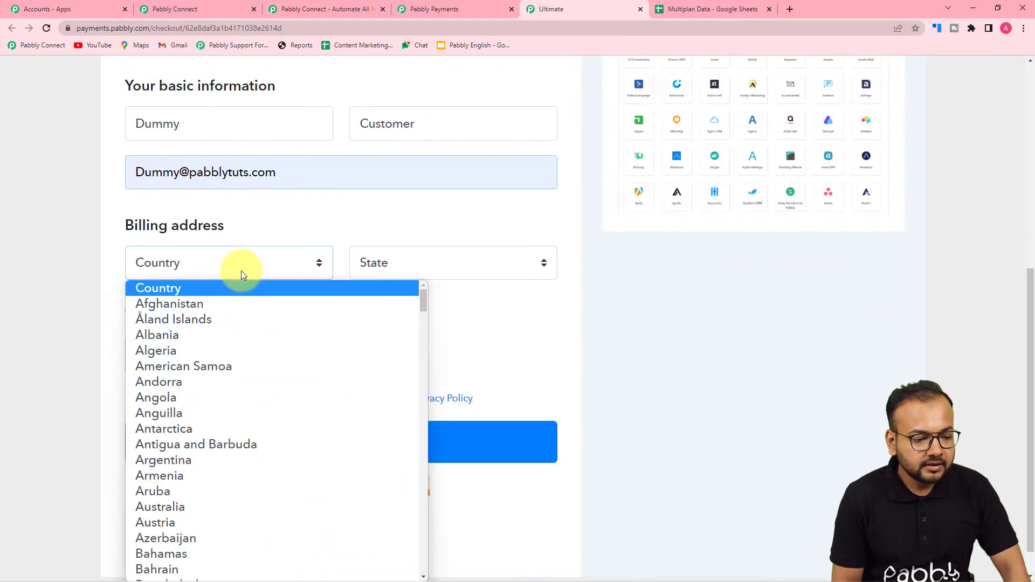
{"action": "key", "text": "i"}
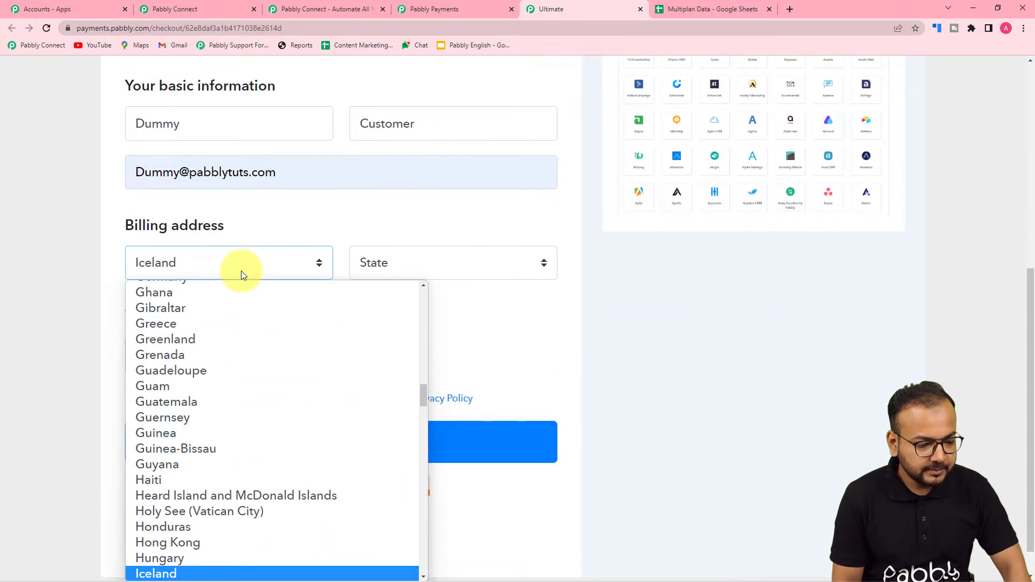
{"action": "key", "text": "n"}
{"action": "key", "text": "Tab"}
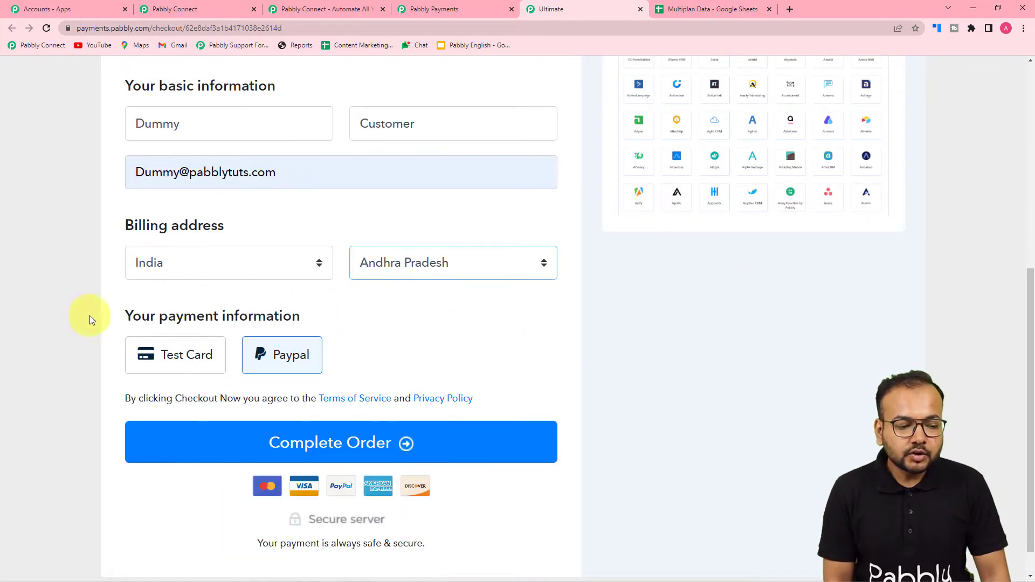
Select Test Card payment, autofill the successful-payment card number, expiry date and CVV, and complete the order
{"action": "left_click", "coordinate": [154, 356]}
{"action": "scroll", "coordinate": [161, 360], "scroll_direction": "down", "scroll_amount": 4}
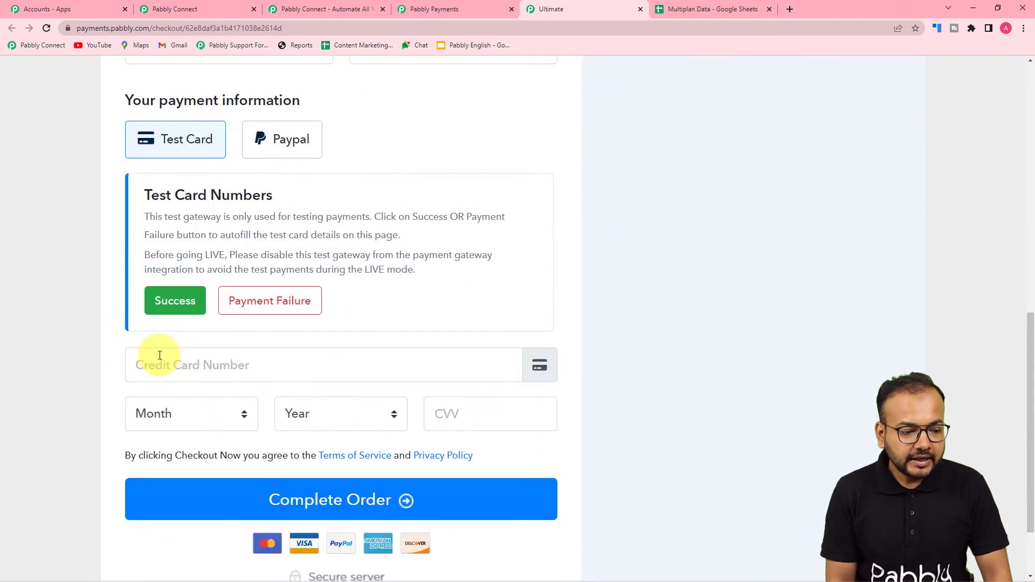
{"action": "left_click", "coordinate": [147, 312]}
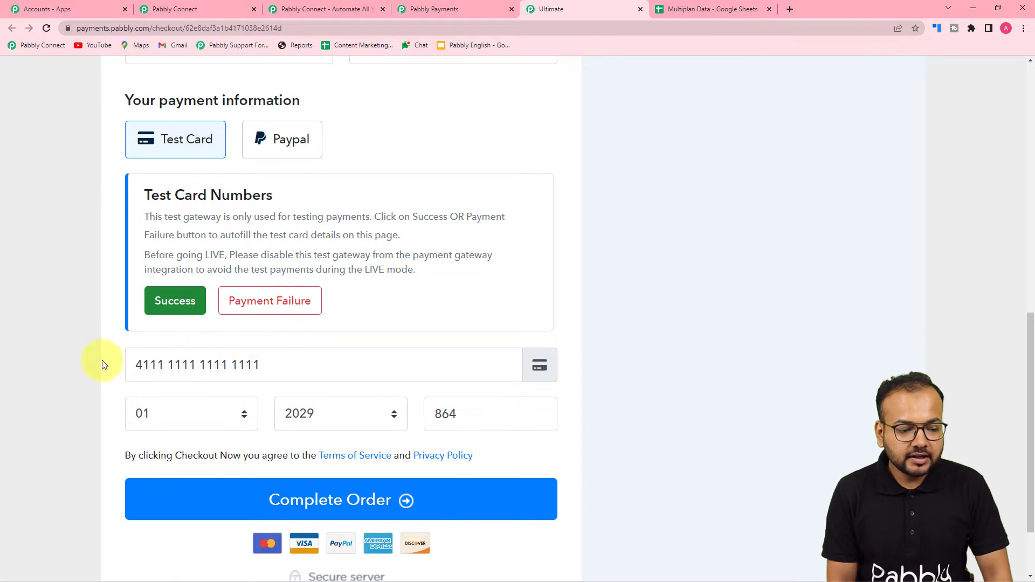
{"action": "scroll", "coordinate": [242, 375], "scroll_direction": "down", "scroll_amount": 2}
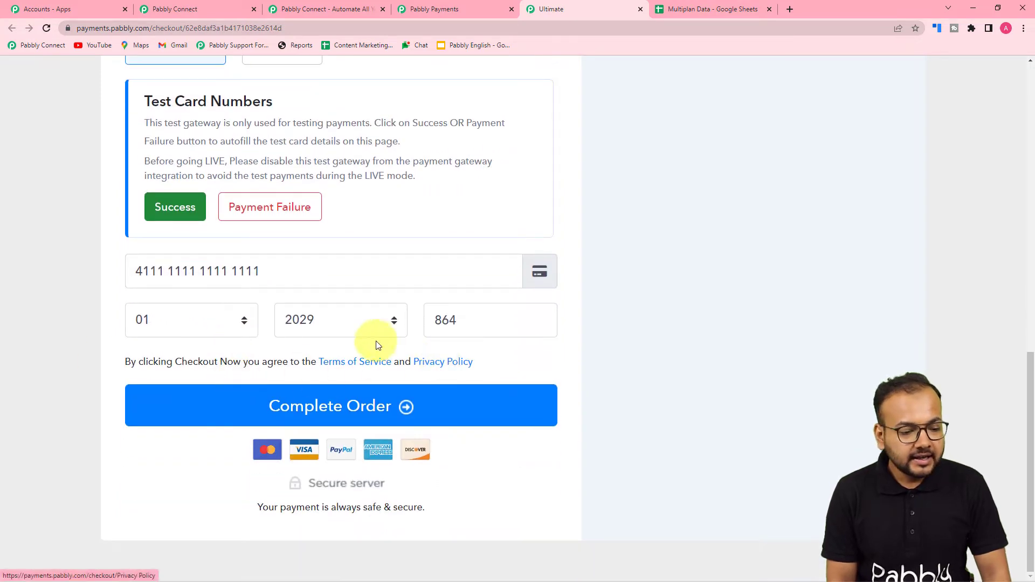
{"action": "left_click", "coordinate": [335, 406]}
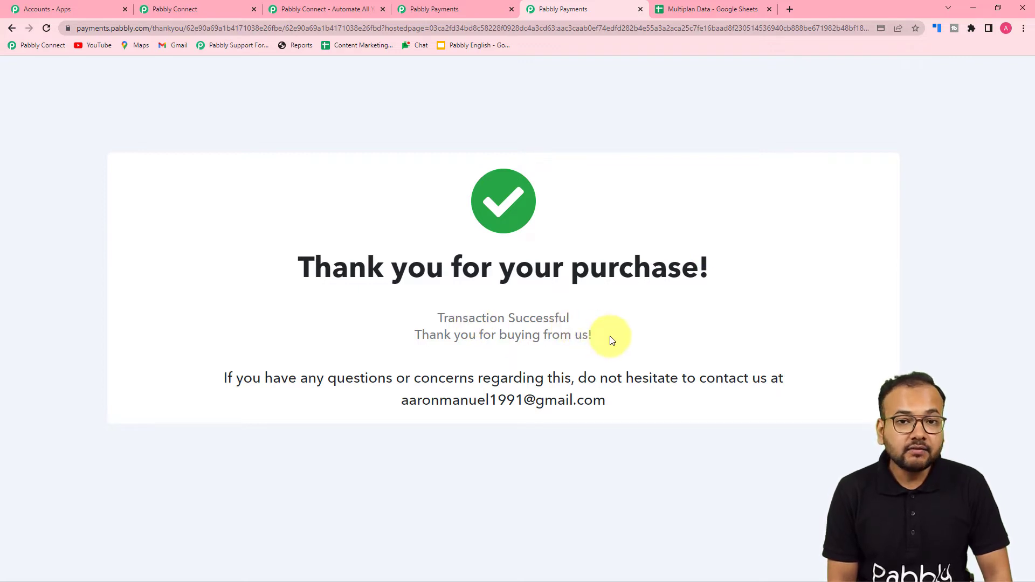
Return to the Pabbly Connect workflow and examine the received webhook response from the event type through to the transaction amount
{"action": "left_click", "coordinate": [186, 10]}
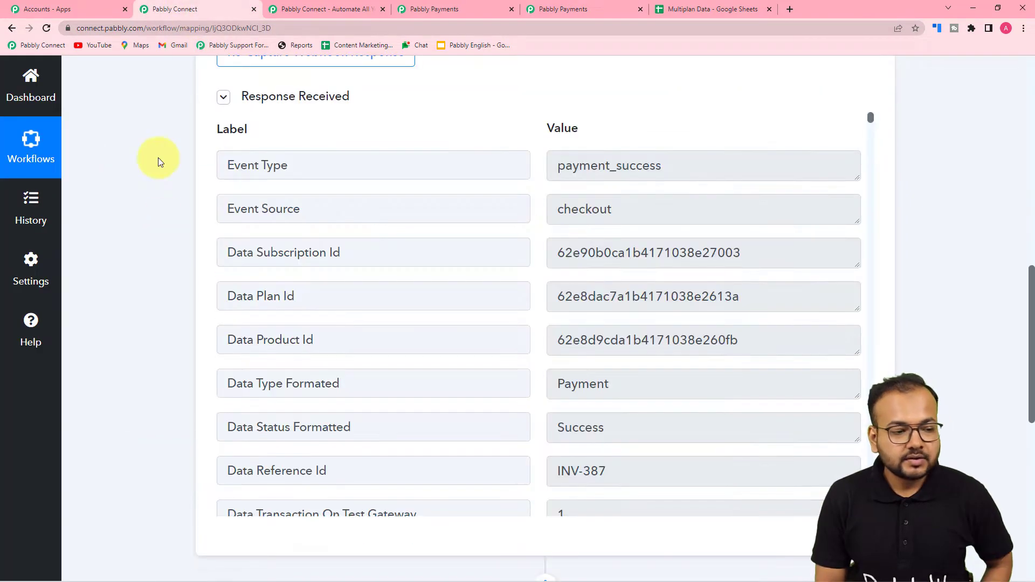
{"action": "scroll", "coordinate": [158, 158], "scroll_direction": "down", "scroll_amount": 1}
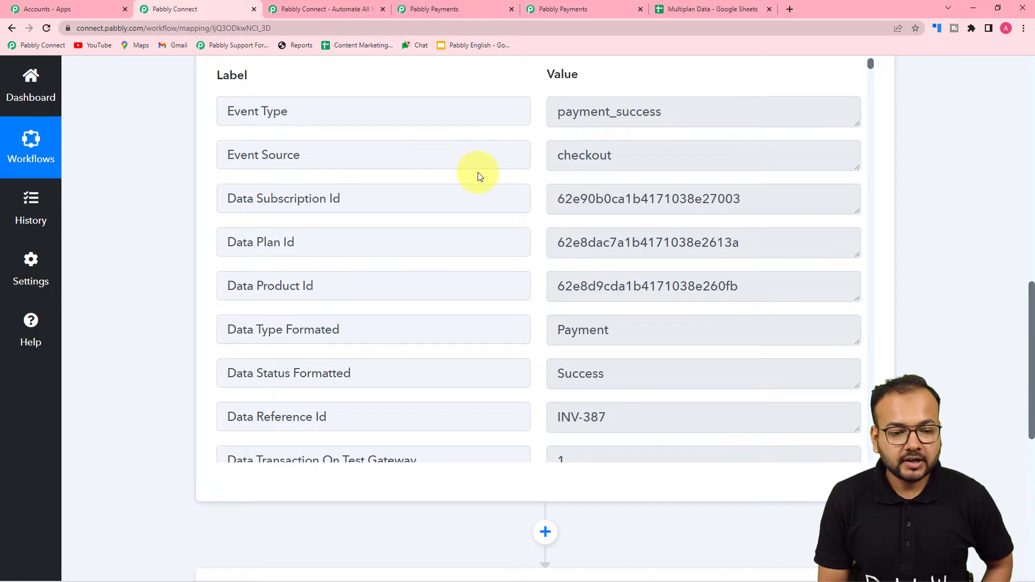
{"action": "scroll", "coordinate": [375, 183], "scroll_direction": "down", "scroll_amount": 1}
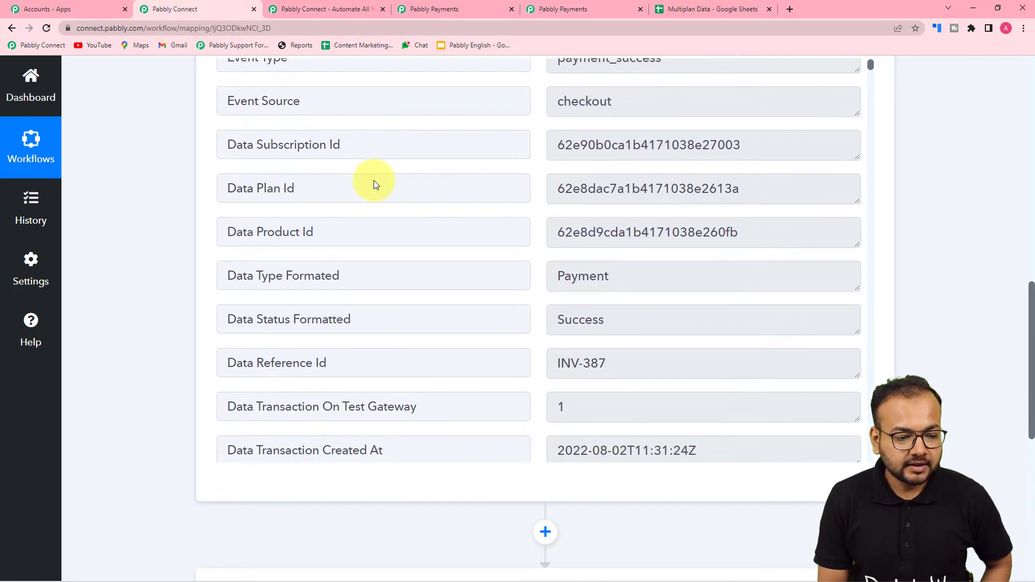
{"action": "scroll", "coordinate": [376, 185], "scroll_direction": "down", "scroll_amount": 1}
{"action": "scroll", "coordinate": [425, 240], "scroll_direction": "down", "scroll_amount": 2}
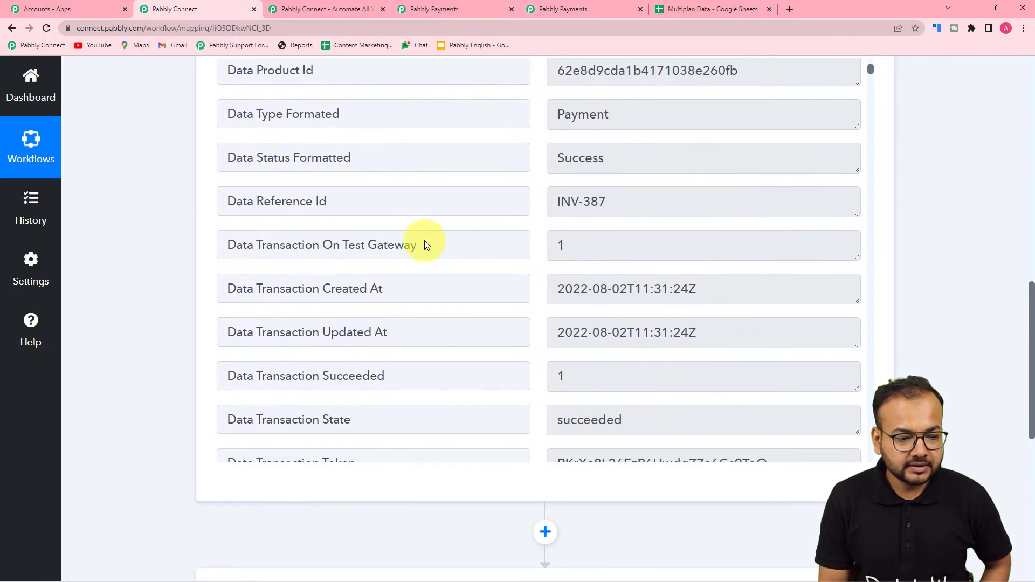
{"action": "scroll", "coordinate": [402, 224], "scroll_direction": "down", "scroll_amount": 7}
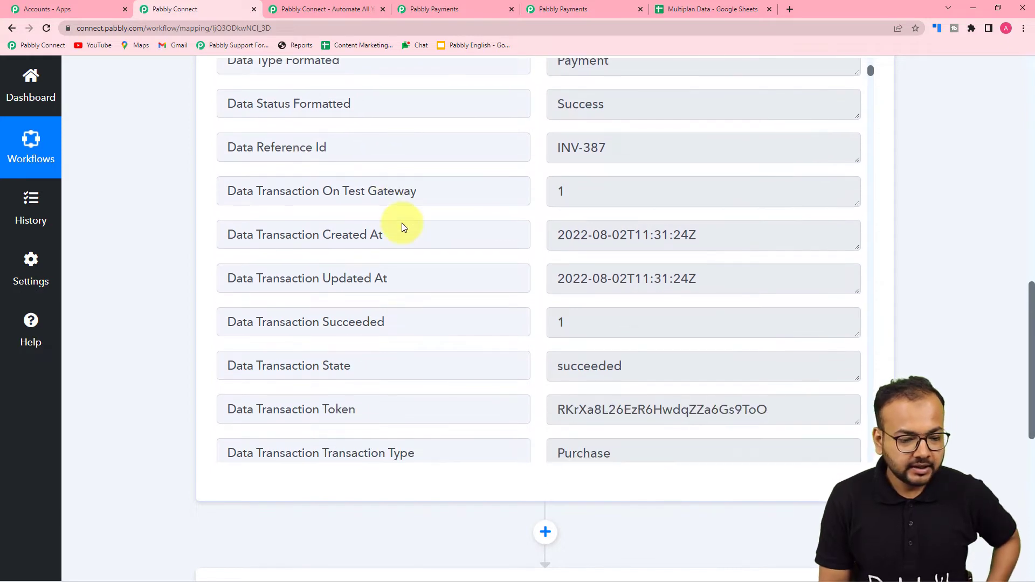
{"action": "scroll", "coordinate": [403, 224], "scroll_direction": "down", "scroll_amount": 10}
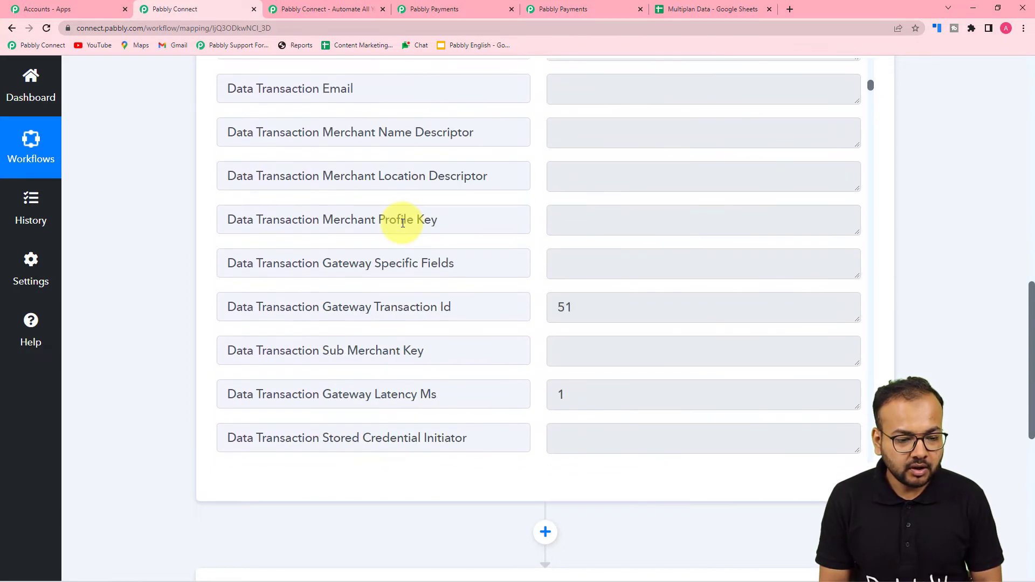
{"action": "scroll", "coordinate": [403, 223], "scroll_direction": "down", "scroll_amount": 2}
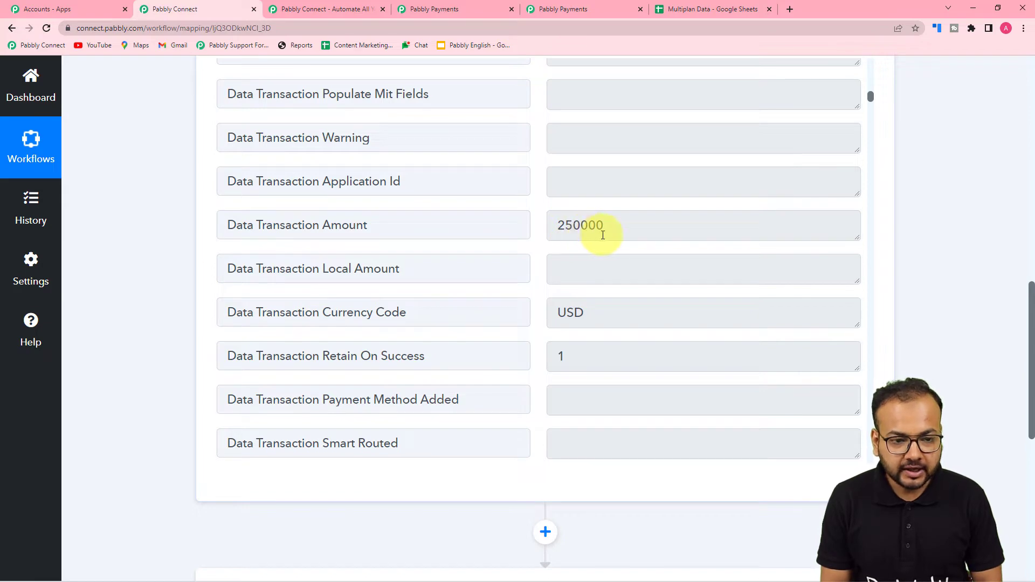
Switch to Pabbly Subscription Billing and check the plan prices of the Connect Integration Plan product
{"action": "left_click", "coordinate": [549, 14]}
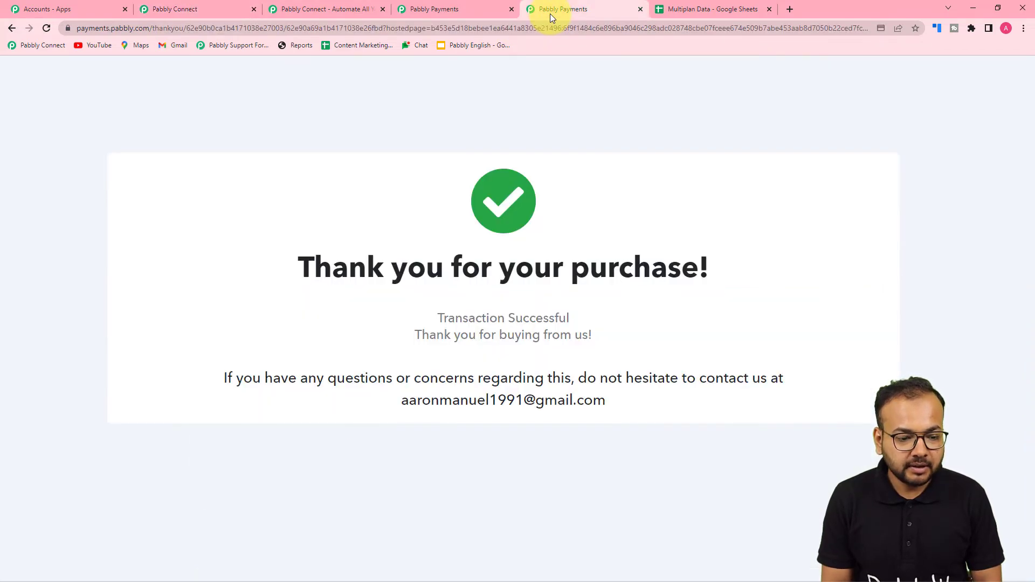
{"action": "left_click", "coordinate": [460, 12]}
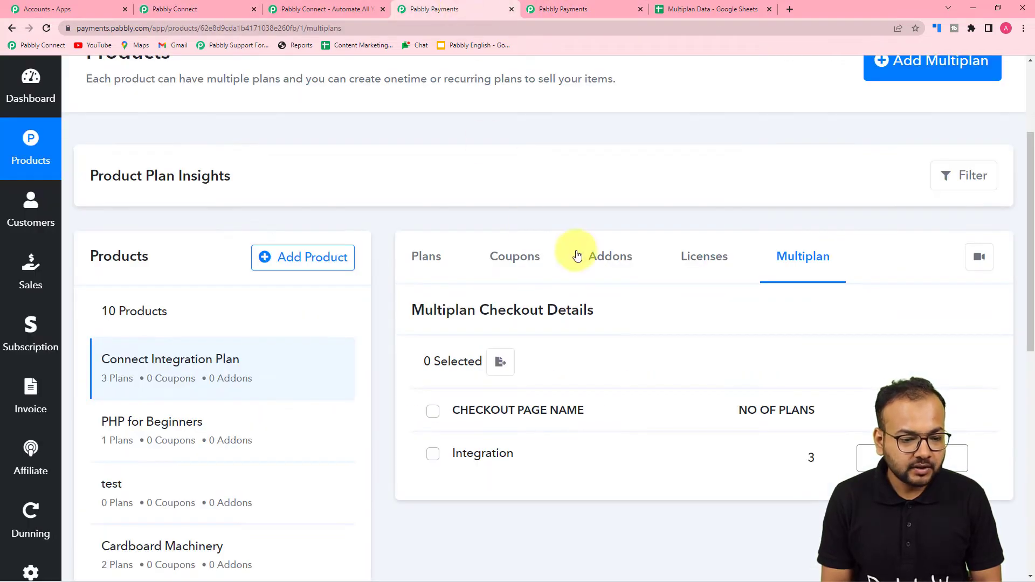
{"action": "scroll", "coordinate": [654, 254], "scroll_direction": "down", "scroll_amount": 1}
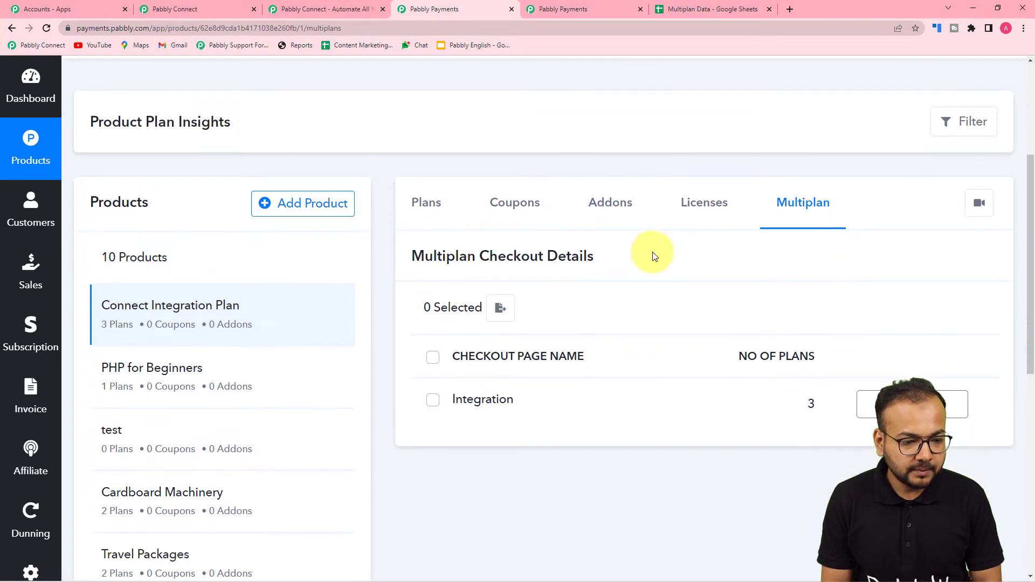
{"action": "left_click", "coordinate": [427, 207]}
{"action": "scroll", "coordinate": [503, 396], "scroll_direction": "down", "scroll_amount": 1}
{"action": "scroll", "coordinate": [507, 400], "scroll_direction": "down", "scroll_amount": 2}
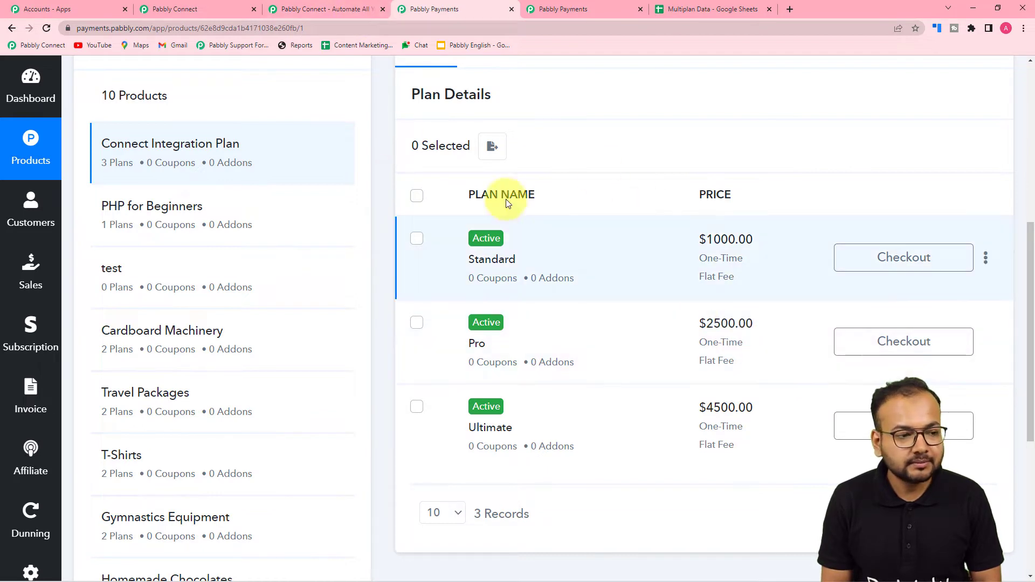
Return to the Pabbly Connect workflow and review the response's transaction, shipping address and payment method fields
{"action": "left_click", "coordinate": [200, 9]}
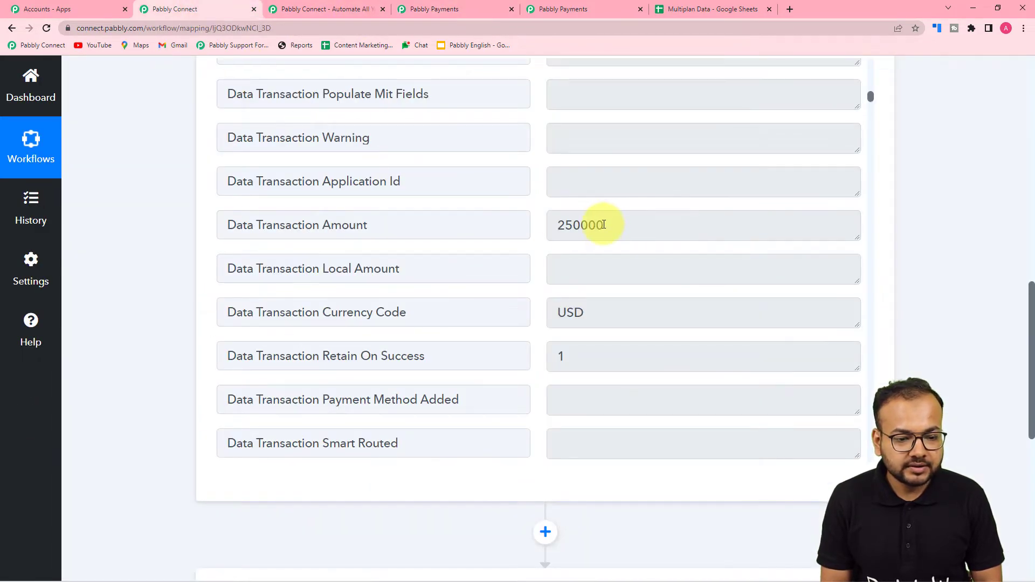
{"action": "scroll", "coordinate": [606, 234], "scroll_direction": "down", "scroll_amount": 7}
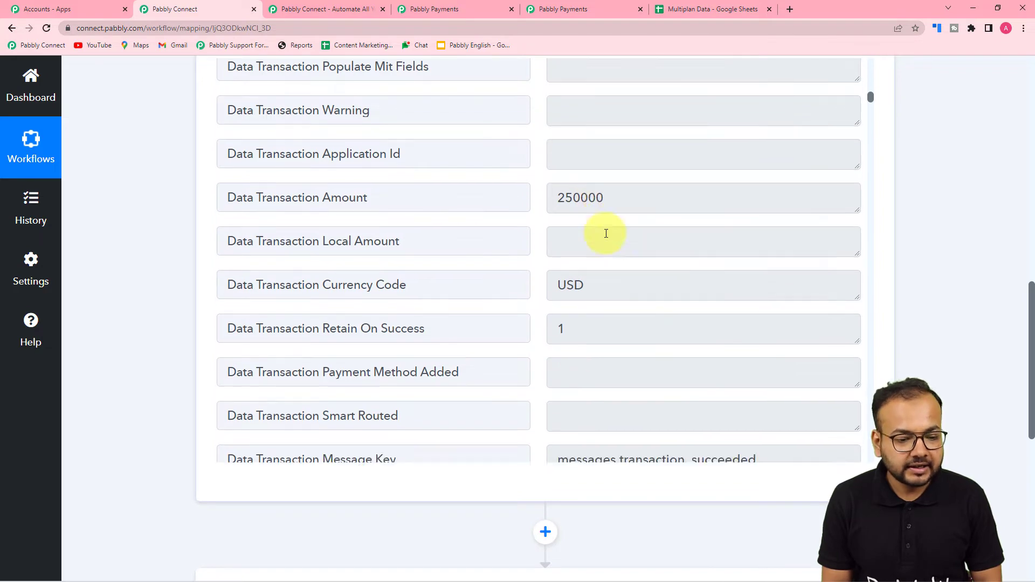
{"action": "scroll", "coordinate": [607, 235], "scroll_direction": "down", "scroll_amount": 12}
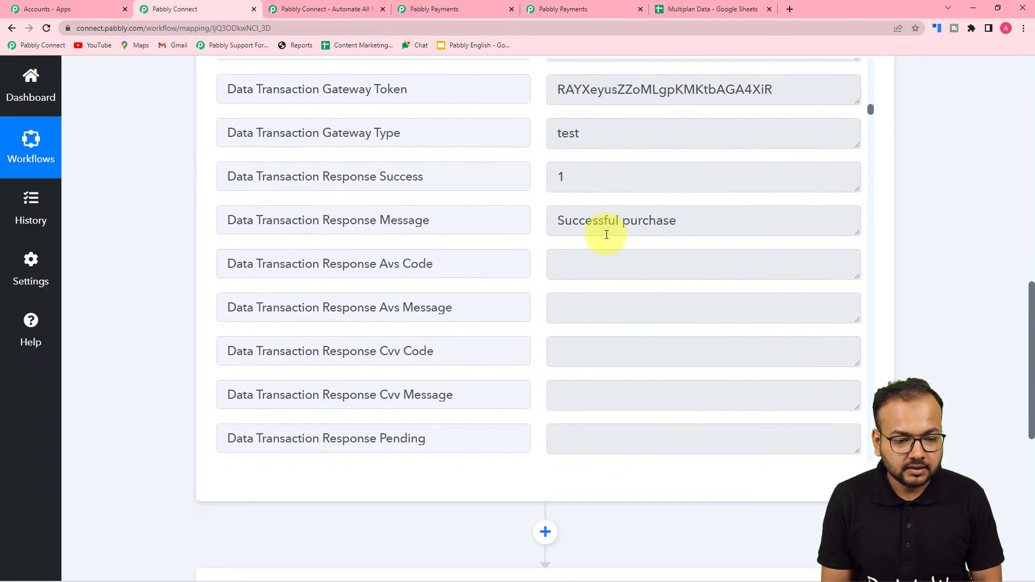
{"action": "scroll", "coordinate": [607, 235], "scroll_direction": "down", "scroll_amount": 3}
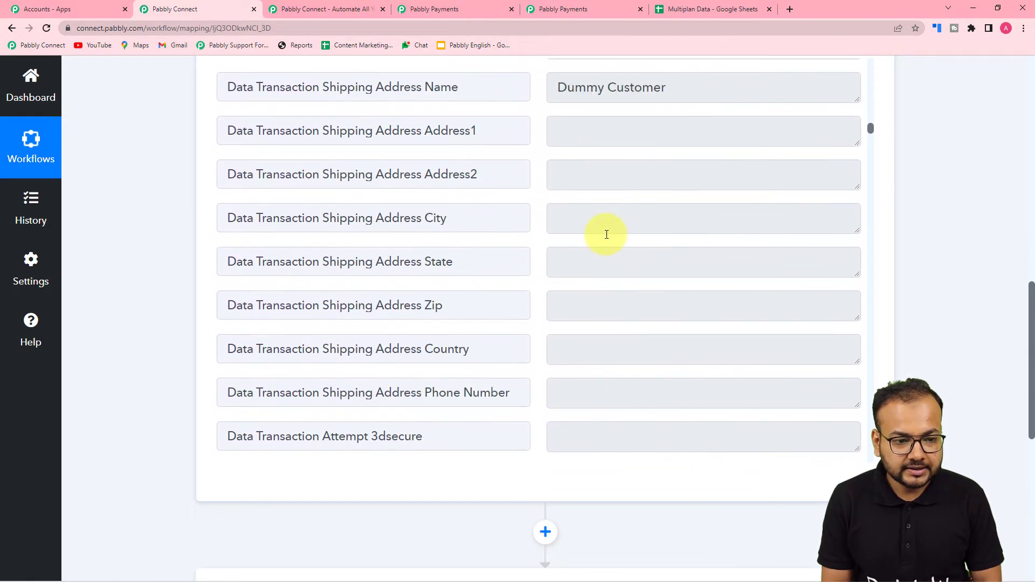
{"action": "scroll", "coordinate": [573, 130], "scroll_direction": "up", "scroll_amount": 1}
{"action": "scroll", "coordinate": [527, 194], "scroll_direction": "down", "scroll_amount": 3}
{"action": "scroll", "coordinate": [527, 199], "scroll_direction": "down", "scroll_amount": 6}
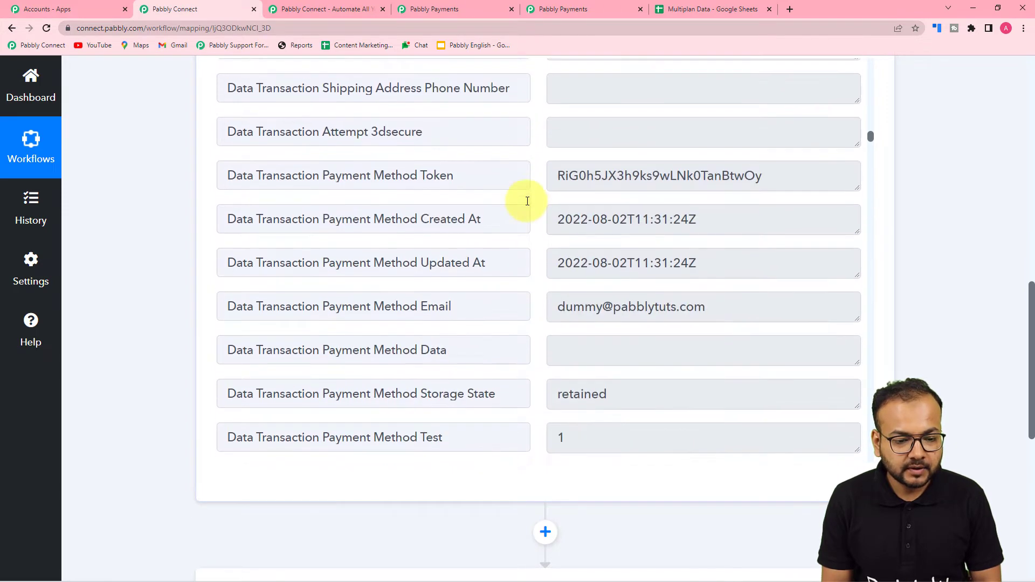
{"action": "scroll", "coordinate": [526, 241], "scroll_direction": "down", "scroll_amount": 3}
{"action": "scroll", "coordinate": [526, 241], "scroll_direction": "down", "scroll_amount": 11}
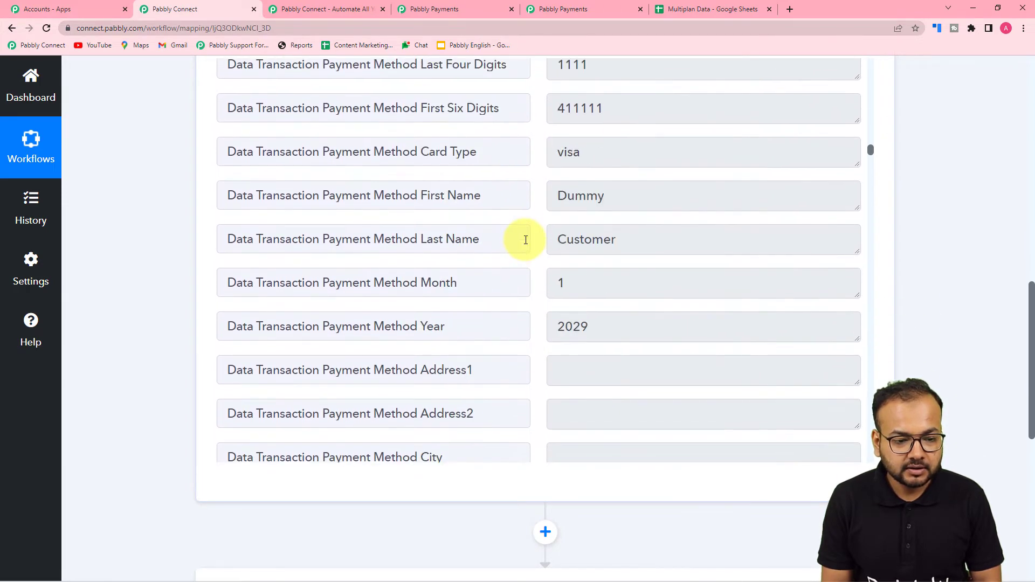
{"action": "scroll", "coordinate": [525, 239], "scroll_direction": "up", "scroll_amount": 2}
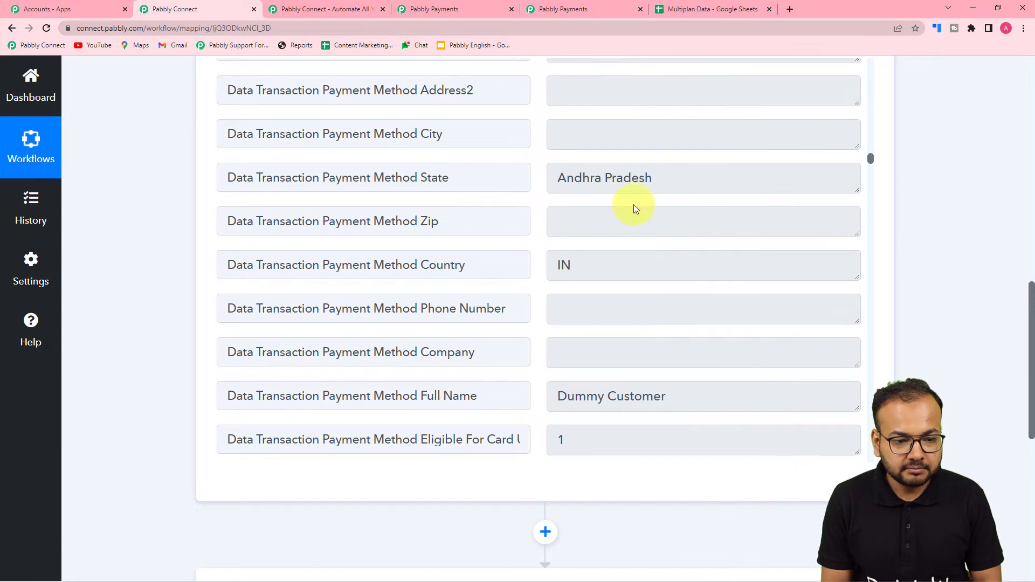
{"action": "scroll", "coordinate": [591, 233], "scroll_direction": "down", "scroll_amount": 11}
{"action": "scroll", "coordinate": [510, 260], "scroll_direction": "down", "scroll_amount": 20}
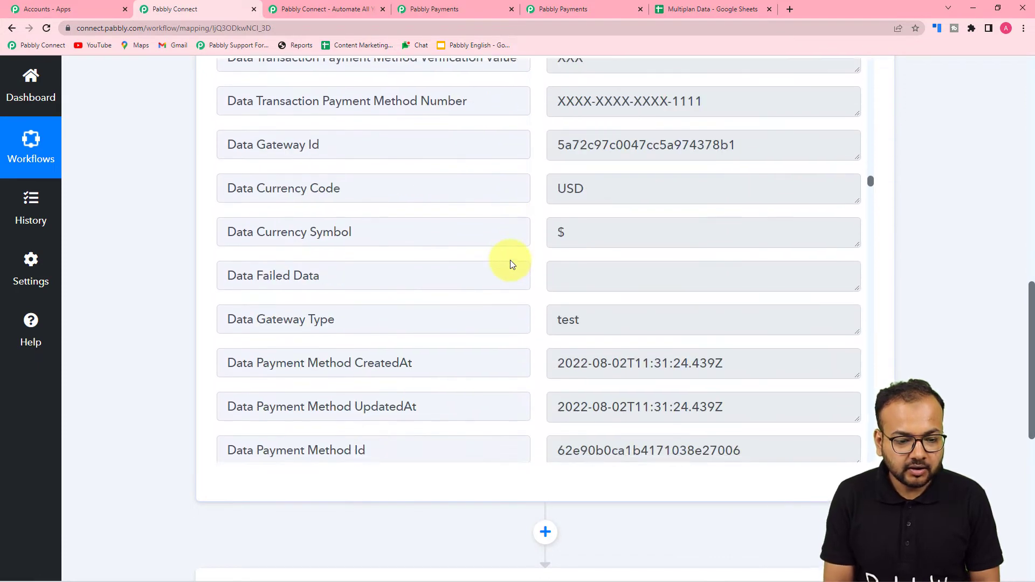
Examine the response's subscription customer, plan name, price, tax, date and user project fields
{"action": "scroll", "coordinate": [509, 260], "scroll_direction": "down", "scroll_amount": 16}
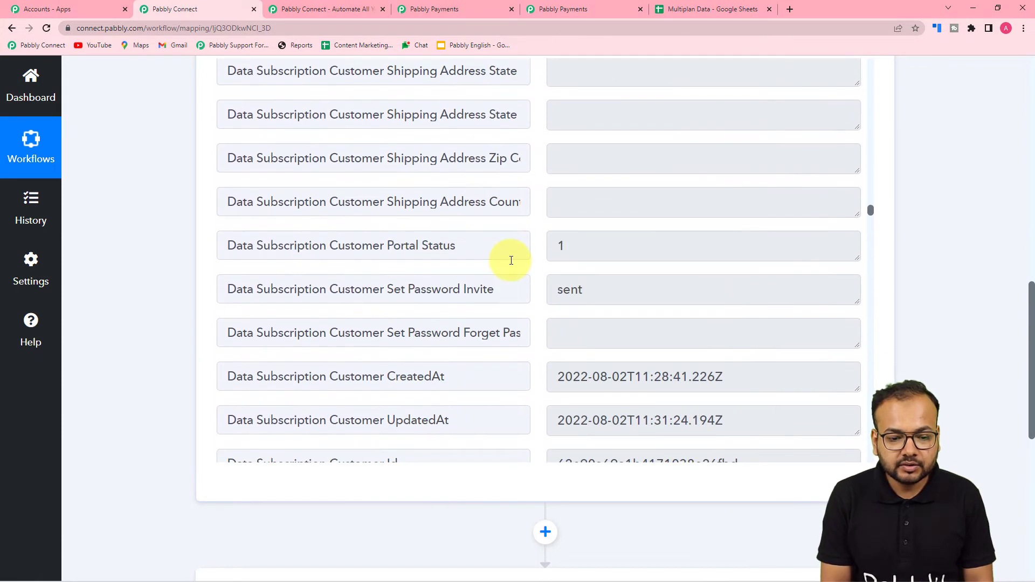
{"action": "scroll", "coordinate": [511, 260], "scroll_direction": "down", "scroll_amount": 13}
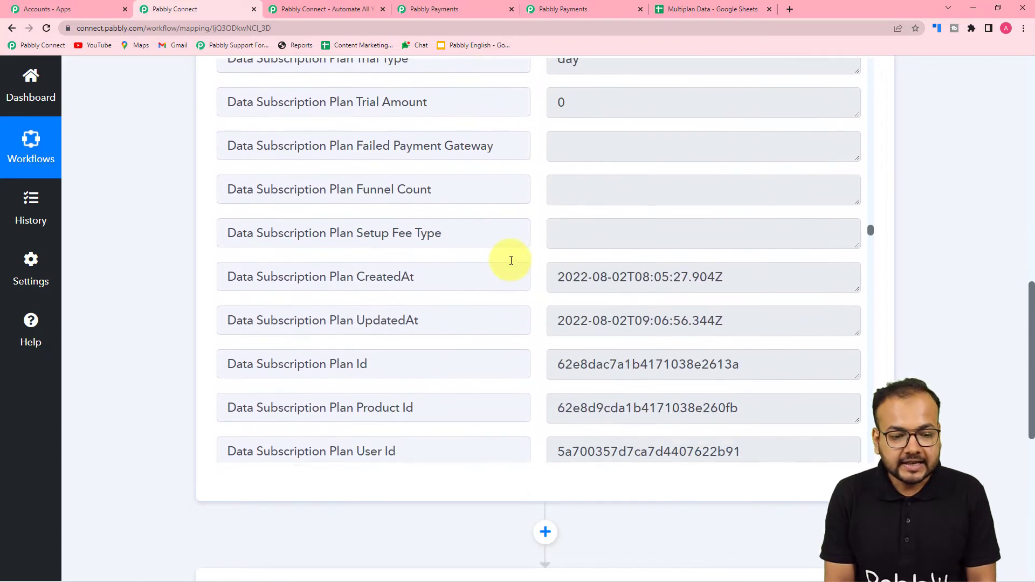
{"action": "scroll", "coordinate": [511, 260], "scroll_direction": "up", "scroll_amount": 5}
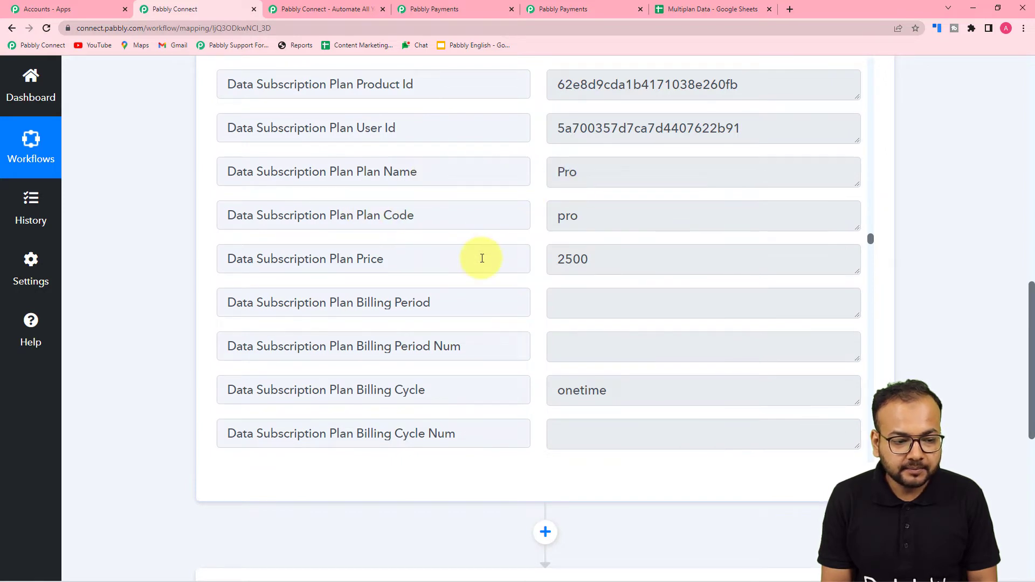
{"action": "scroll", "coordinate": [480, 256], "scroll_direction": "down", "scroll_amount": 1}
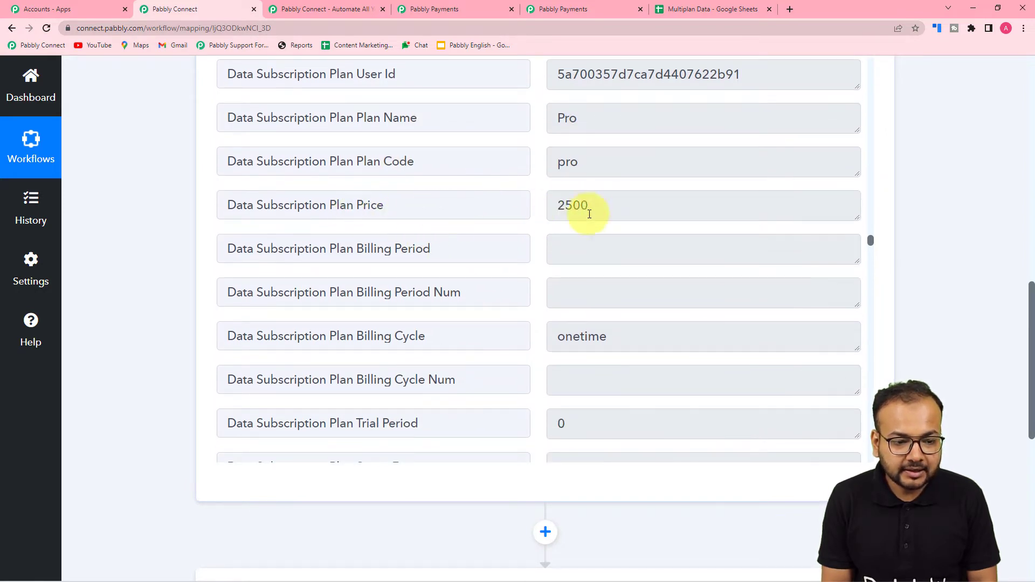
{"action": "scroll", "coordinate": [574, 212], "scroll_direction": "down", "scroll_amount": 10}
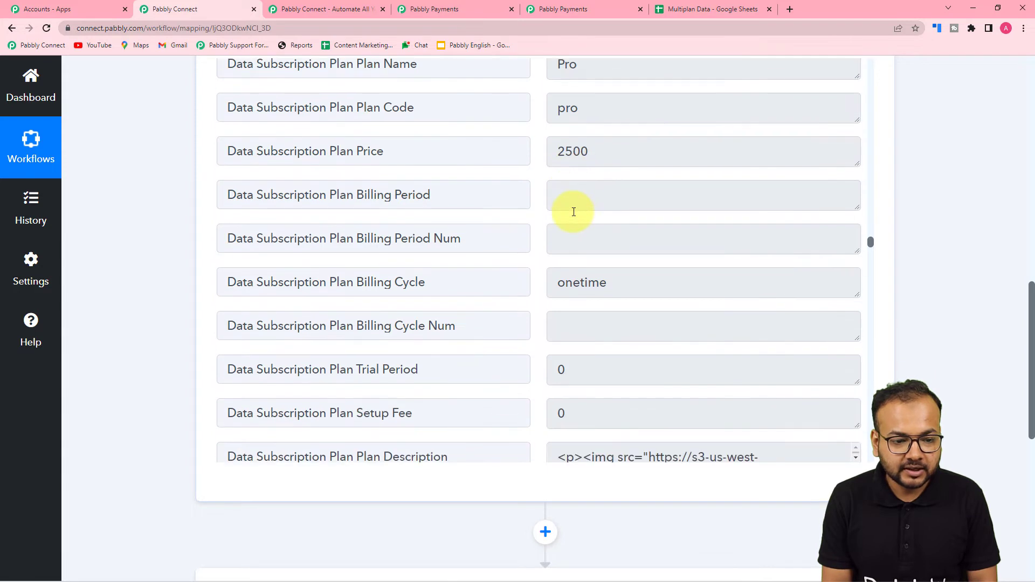
{"action": "scroll", "coordinate": [487, 245], "scroll_direction": "down", "scroll_amount": 2}
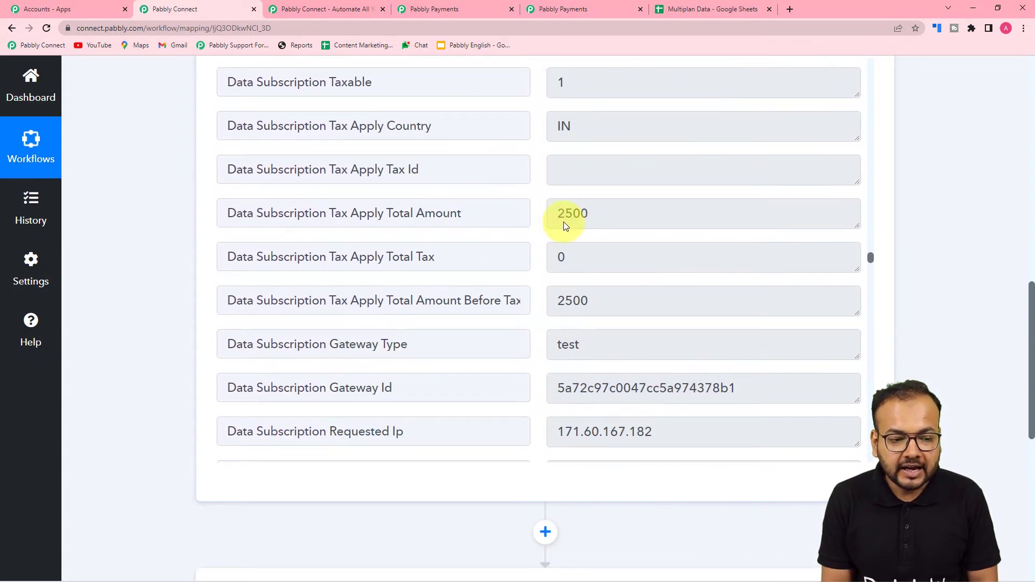
{"action": "scroll", "coordinate": [577, 218], "scroll_direction": "down", "scroll_amount": 4}
{"action": "scroll", "coordinate": [578, 225], "scroll_direction": "down", "scroll_amount": 9}
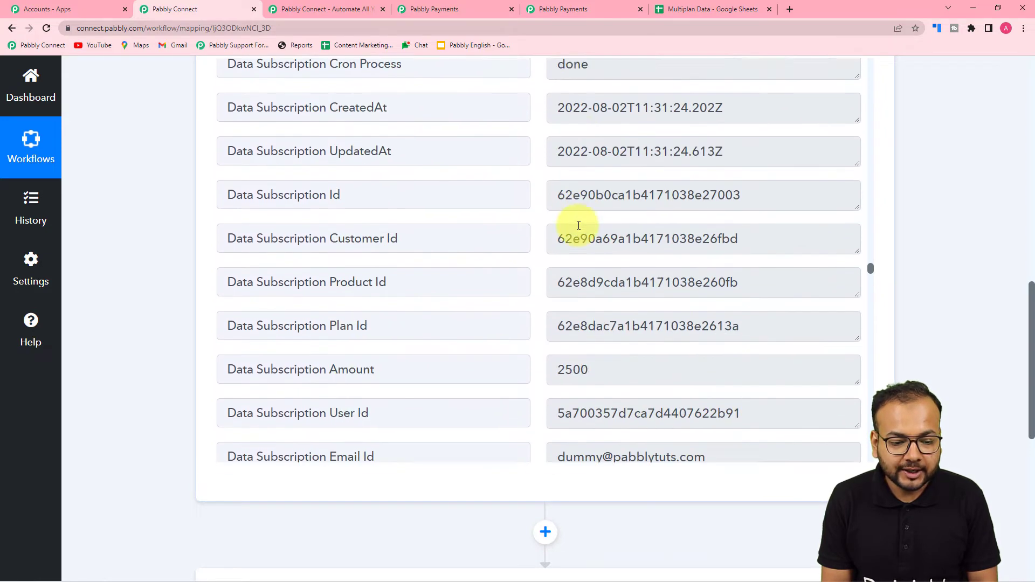
{"action": "scroll", "coordinate": [325, 274], "scroll_direction": "down", "scroll_amount": 10}
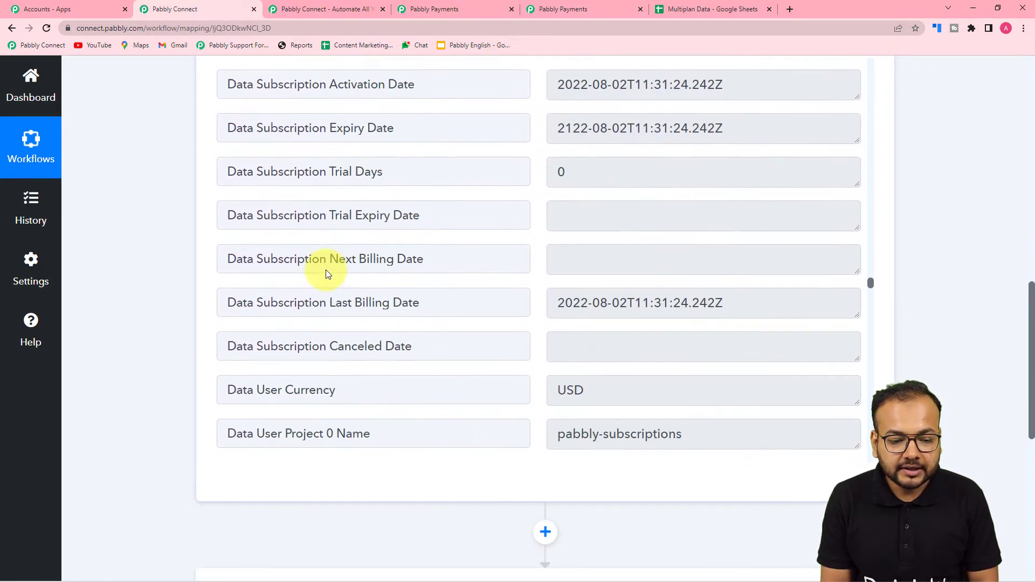
{"action": "scroll", "coordinate": [252, 269], "scroll_direction": "down", "scroll_amount": 4}
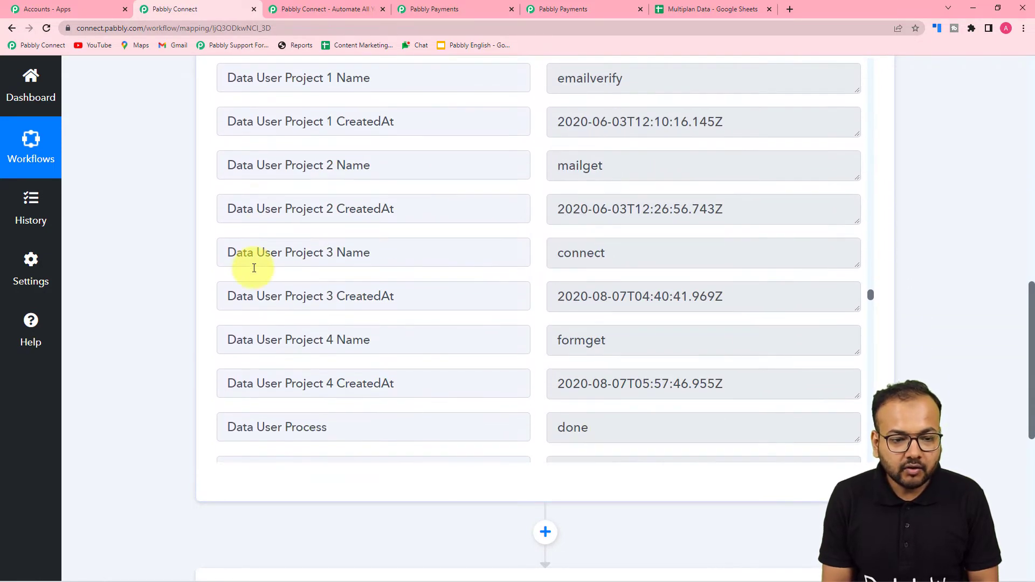
Switch to the Multiplan Data spreadsheet and check the column headers of its Standard, Pro Plan and Ultimate sheets
{"action": "scroll", "coordinate": [332, 261], "scroll_direction": "down", "scroll_amount": 5}
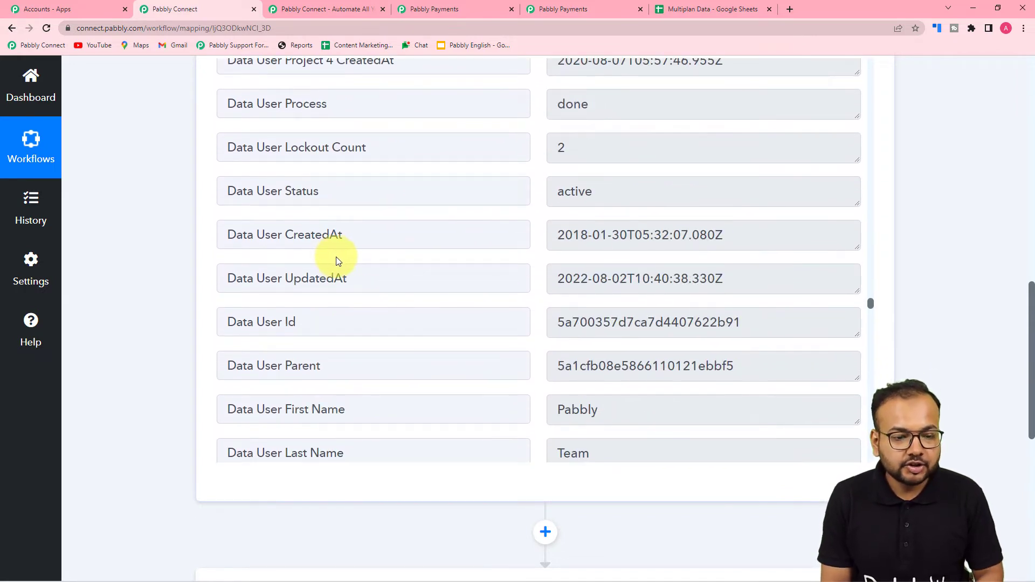
{"action": "left_click", "coordinate": [684, 14]}
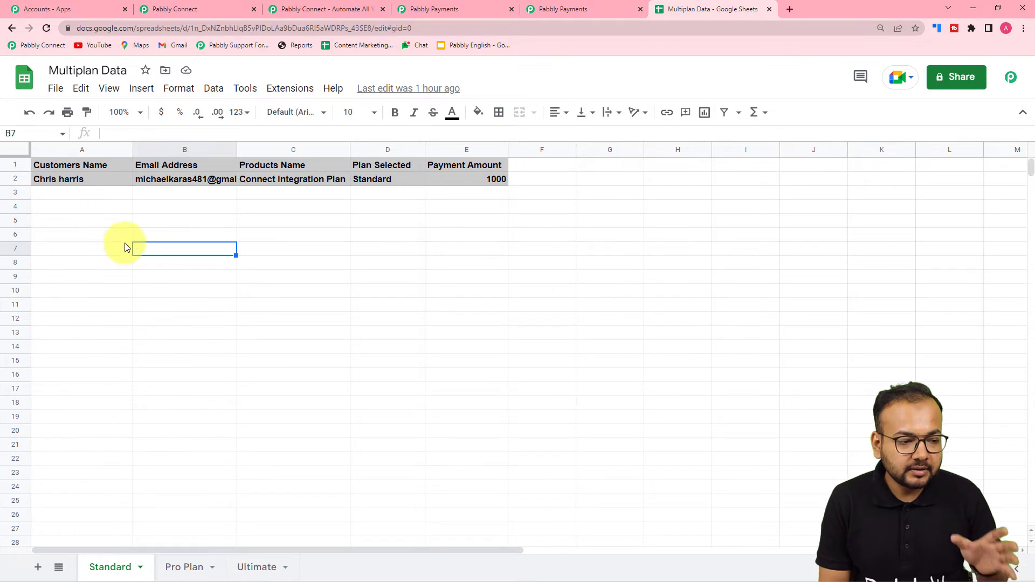
{"action": "left_click", "coordinate": [186, 568]}
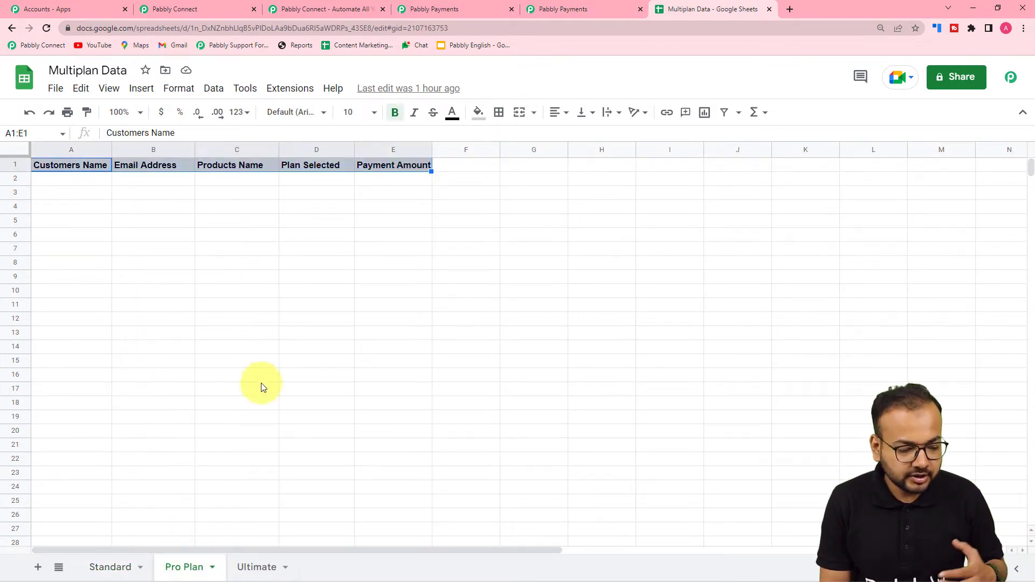
{"action": "left_click", "coordinate": [252, 567]}
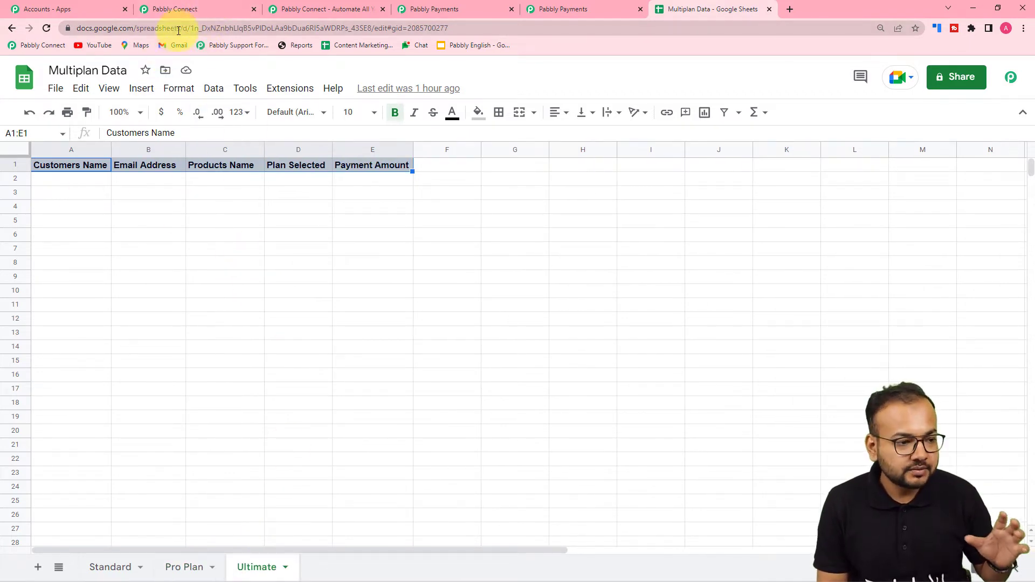
{"action": "left_click", "coordinate": [183, 10]}
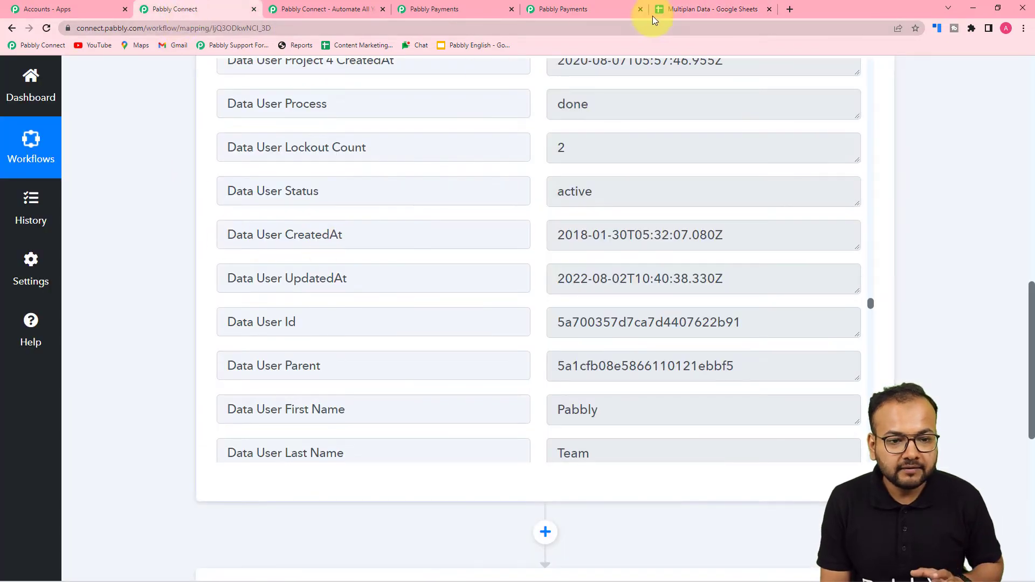
{"action": "left_click", "coordinate": [675, 10]}
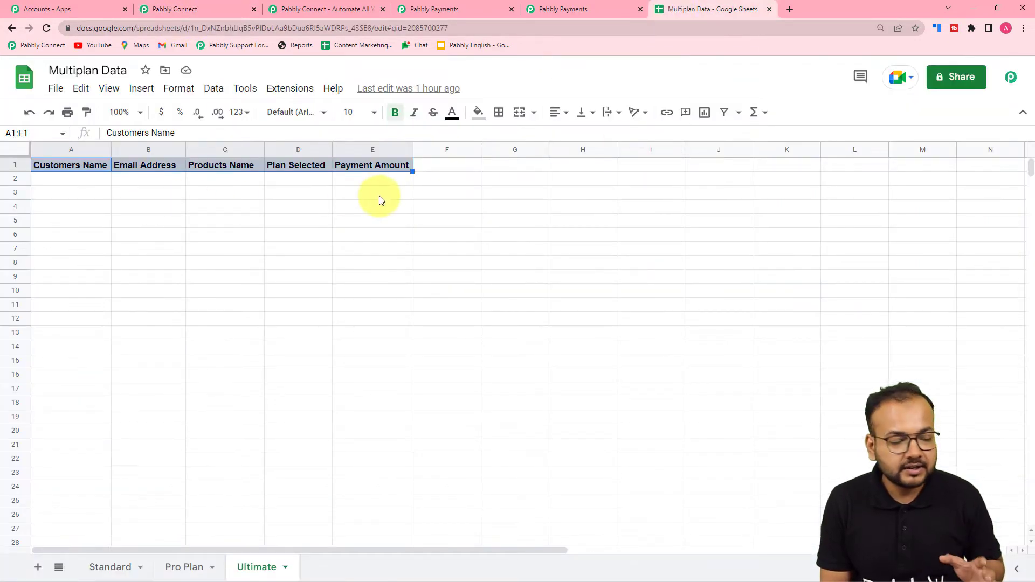
Return to the Pabbly Connect workflow and choose Router as the app for action step 2
{"action": "left_click", "coordinate": [215, 8]}
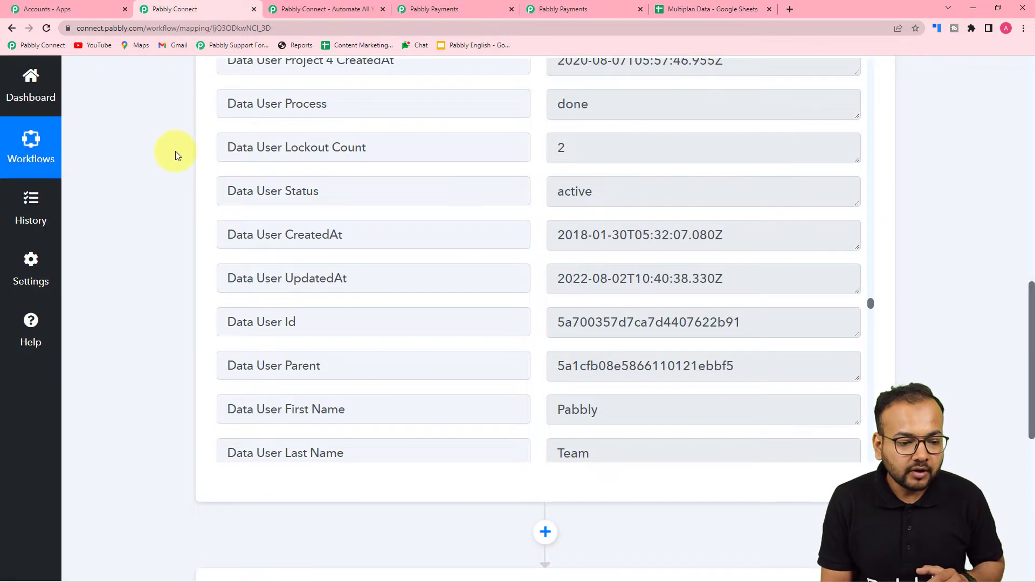
{"action": "scroll", "coordinate": [176, 151], "scroll_direction": "down", "scroll_amount": 6}
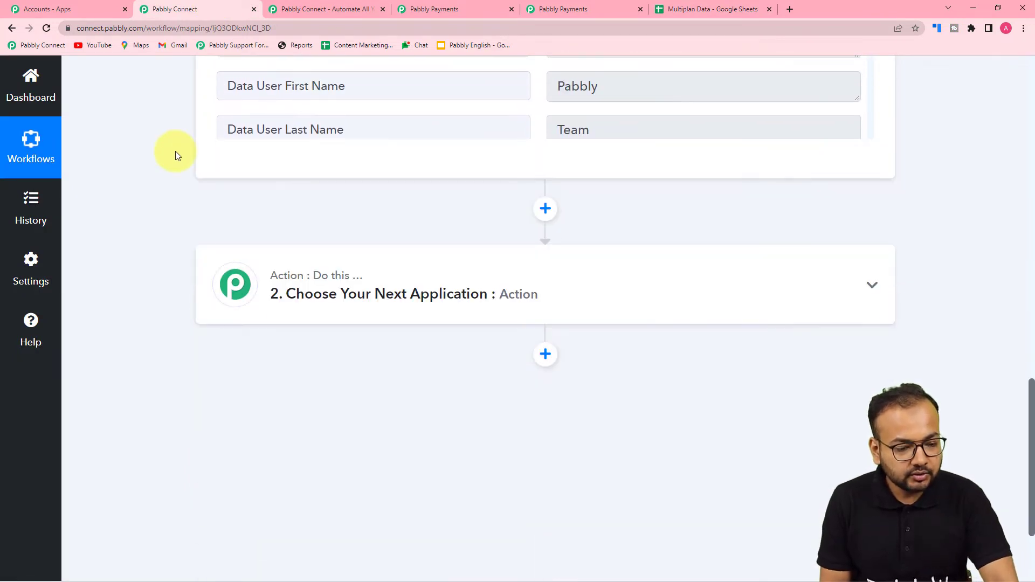
{"action": "scroll", "coordinate": [178, 155], "scroll_direction": "down", "scroll_amount": 2}
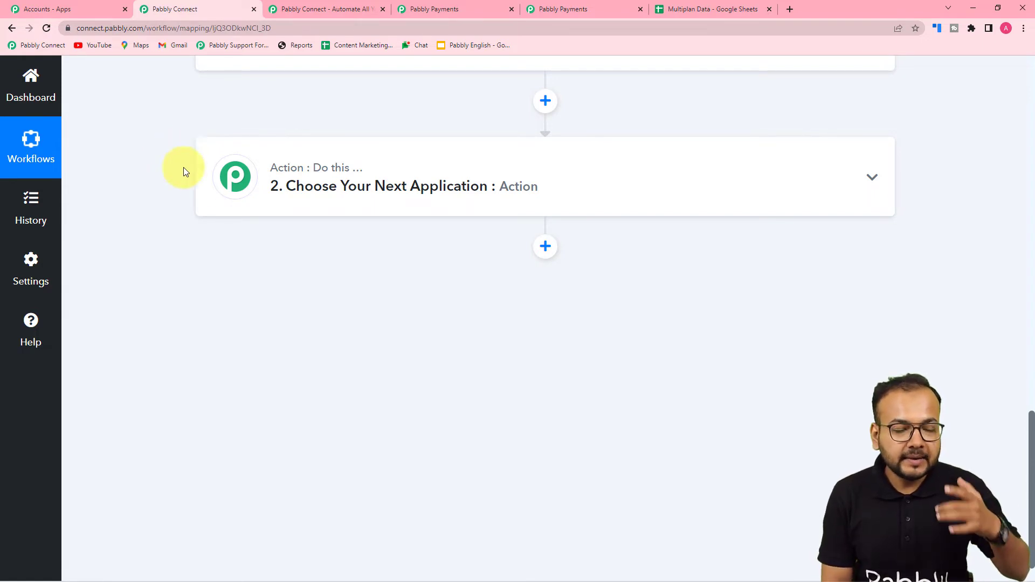
{"action": "left_click", "coordinate": [309, 209]}
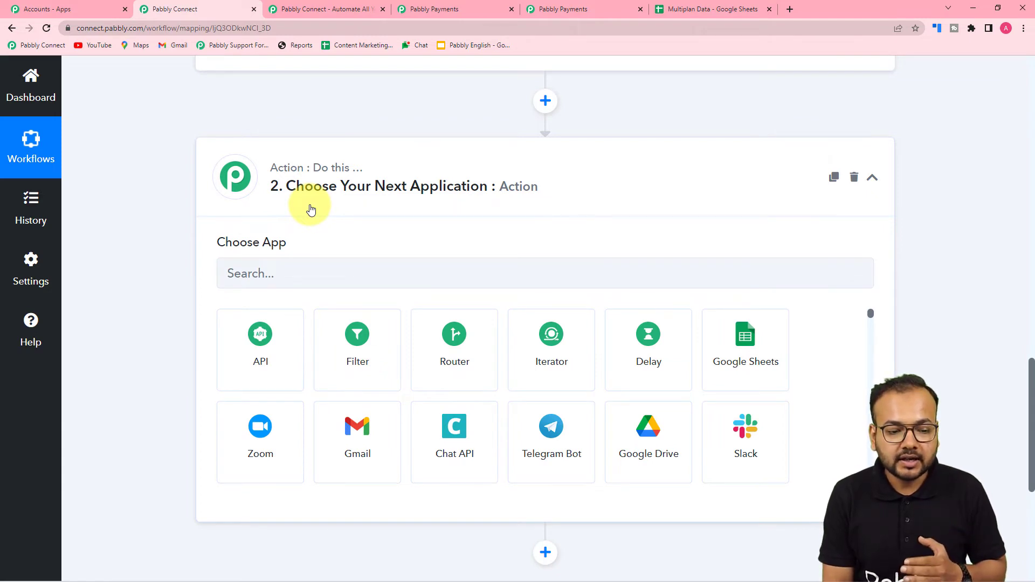
{"action": "scroll", "coordinate": [307, 202], "scroll_direction": "down", "scroll_amount": 1}
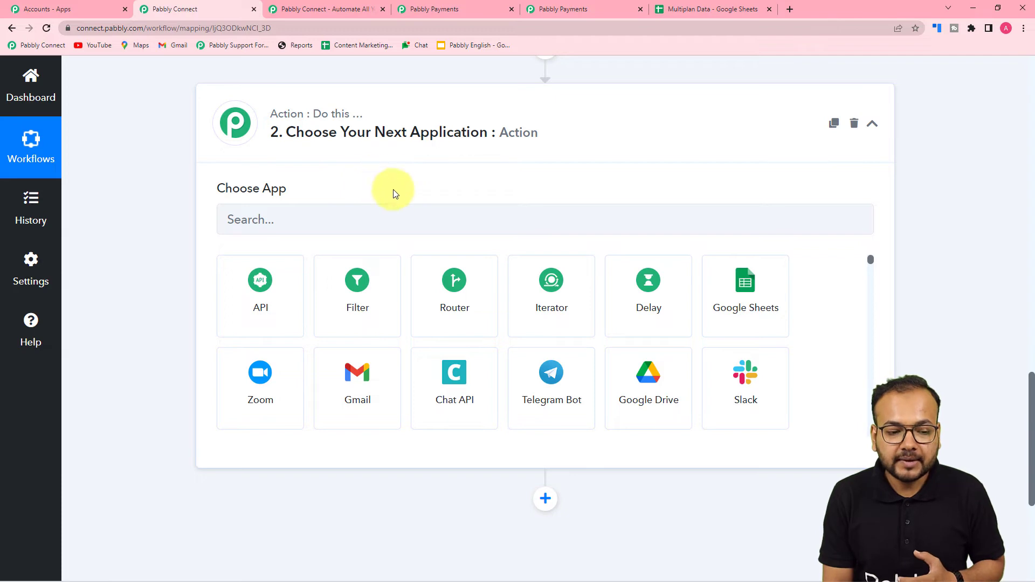
{"action": "left_click", "coordinate": [452, 298]}
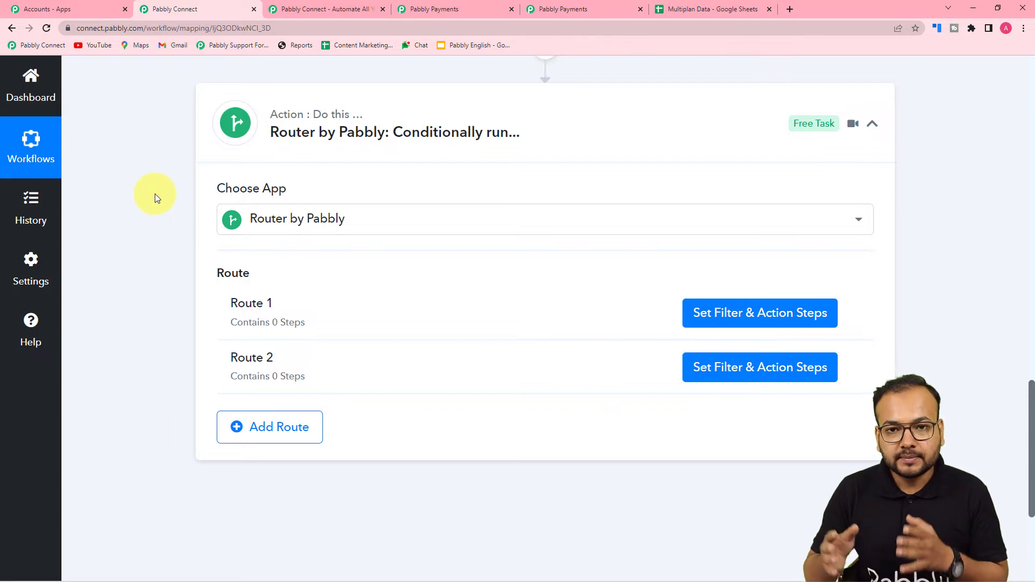
Look over the router's two routes and the filter settings of Route 1
{"action": "scroll", "coordinate": [154, 193], "scroll_direction": "down", "scroll_amount": 3}
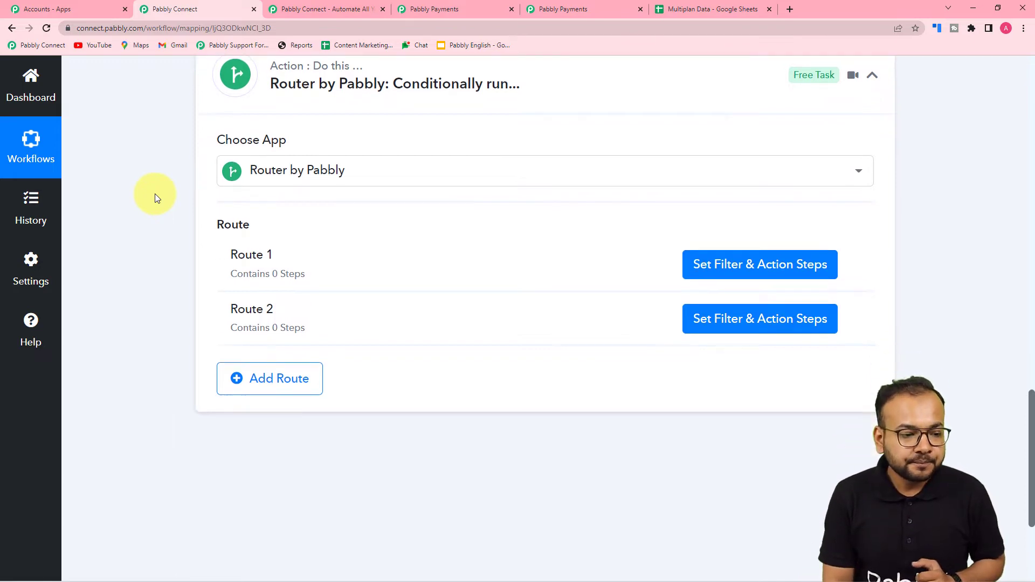
{"action": "scroll", "coordinate": [277, 133], "scroll_direction": "up", "scroll_amount": 2}
{"action": "scroll", "coordinate": [313, 226], "scroll_direction": "down", "scroll_amount": 1}
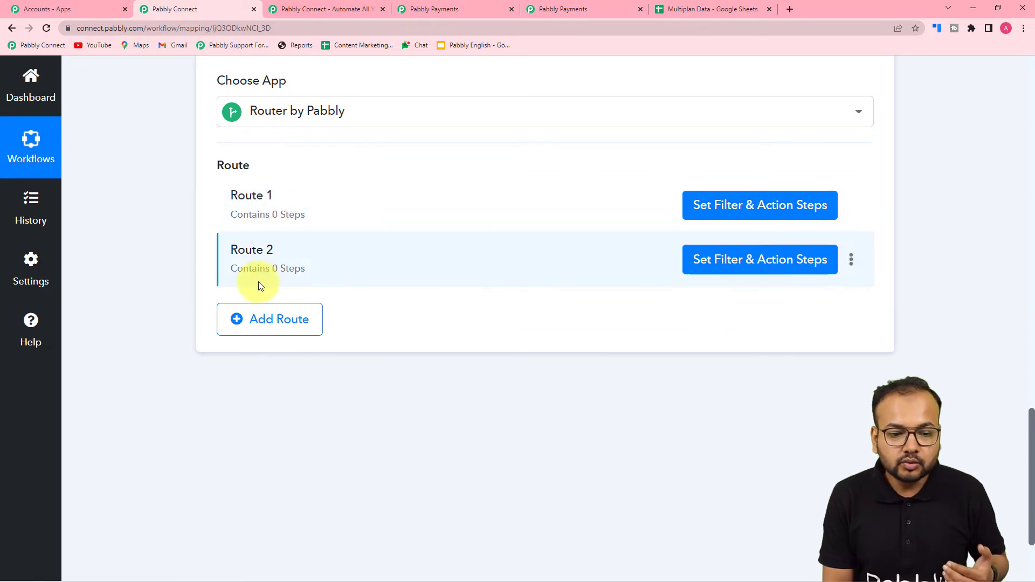
{"action": "left_click", "coordinate": [719, 211]}
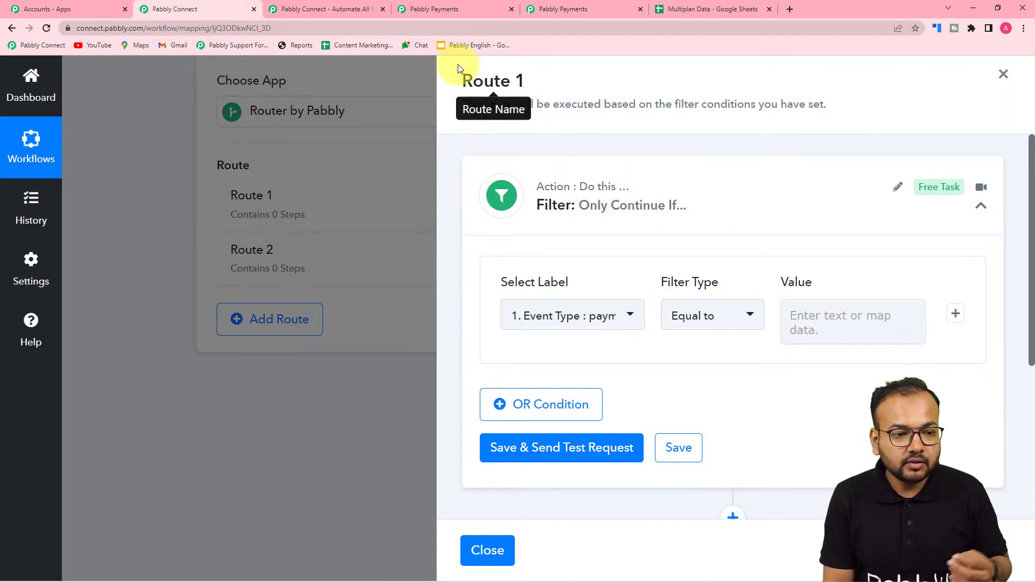
{"action": "left_click", "coordinate": [351, 155]}
{"action": "scroll", "coordinate": [226, 159], "scroll_direction": "up", "scroll_amount": 7}
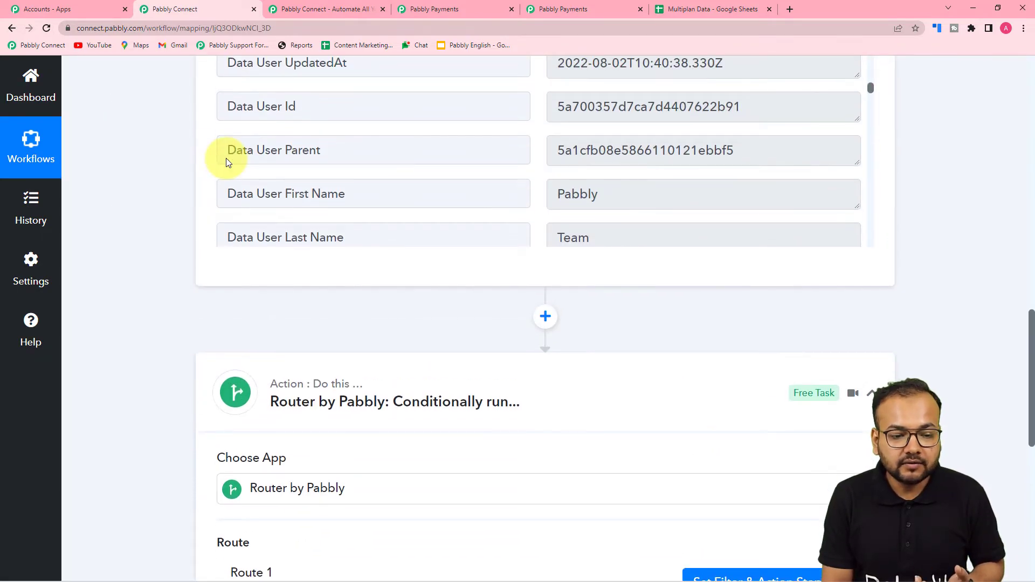
{"action": "scroll", "coordinate": [225, 158], "scroll_direction": "down", "scroll_amount": 8}
{"action": "scroll", "coordinate": [202, 204], "scroll_direction": "down", "scroll_amount": 5}
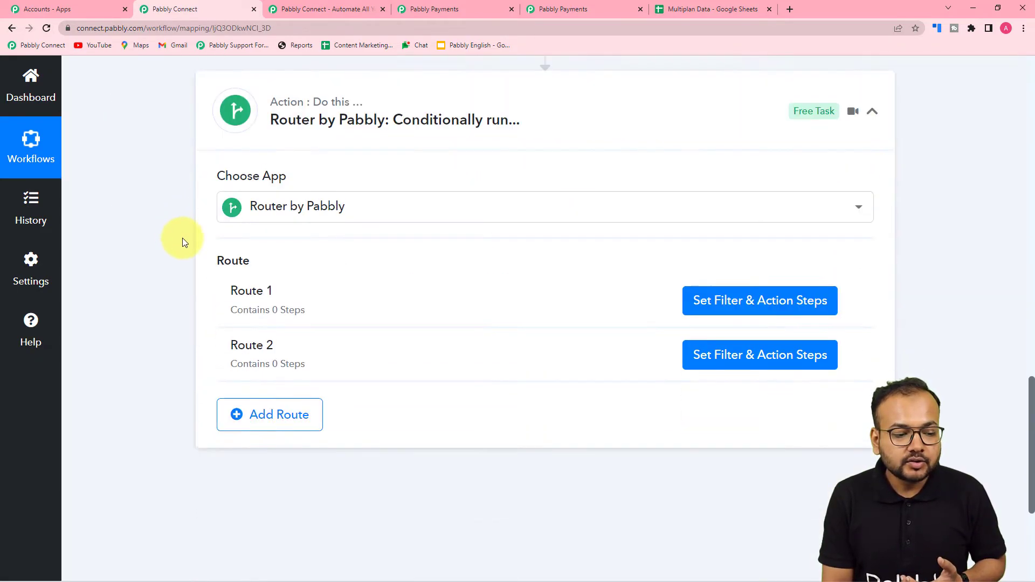
Rename Route 1 of the router as Pro plan
{"action": "scroll", "coordinate": [179, 234], "scroll_direction": "down", "scroll_amount": 3}
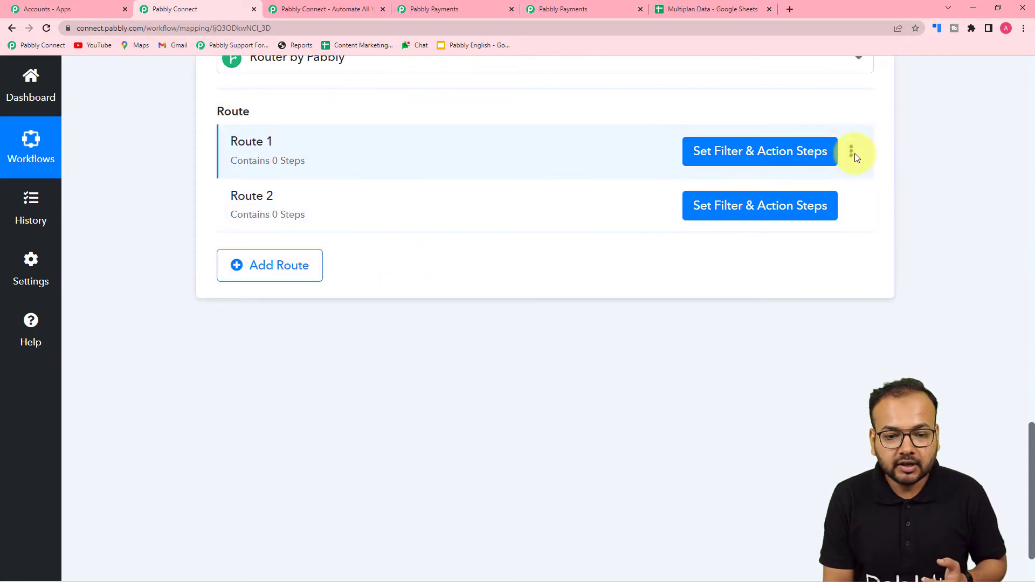
{"action": "left_click", "coordinate": [855, 154]}
{"action": "left_click", "coordinate": [792, 177]}
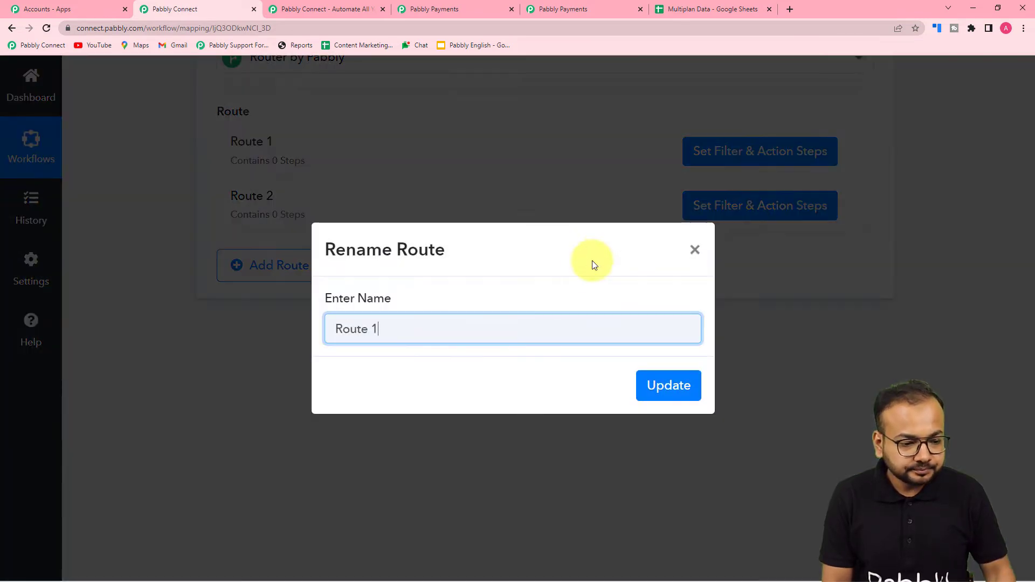
{"action": "key", "text": "BackSpace"}
{"action": "key", "text": "BackSpace"}
{"action": "key", "text": "BackSpace"}
{"action": "key", "text": "BackSpace"}
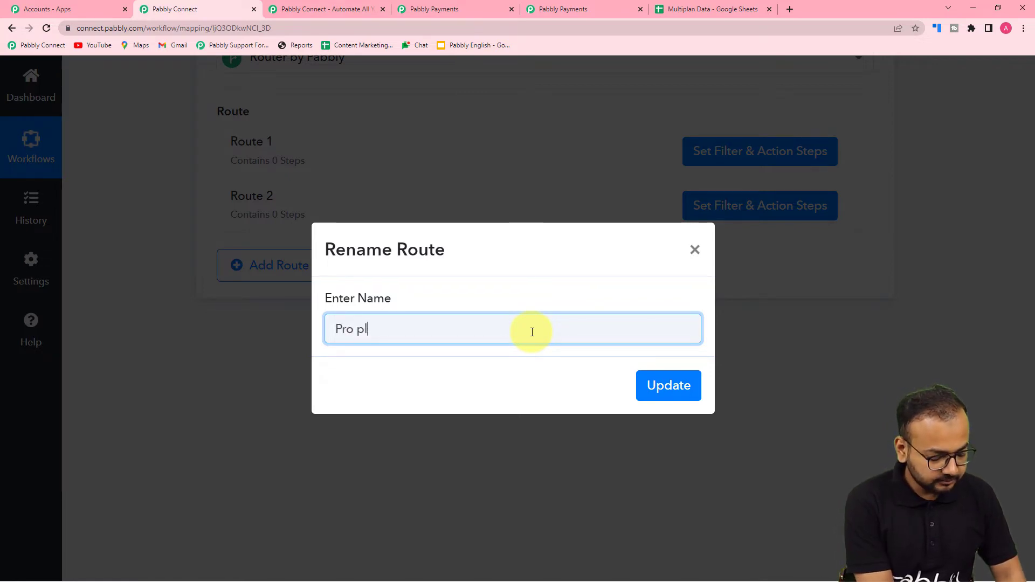
{"action": "left_click", "coordinate": [666, 384]}
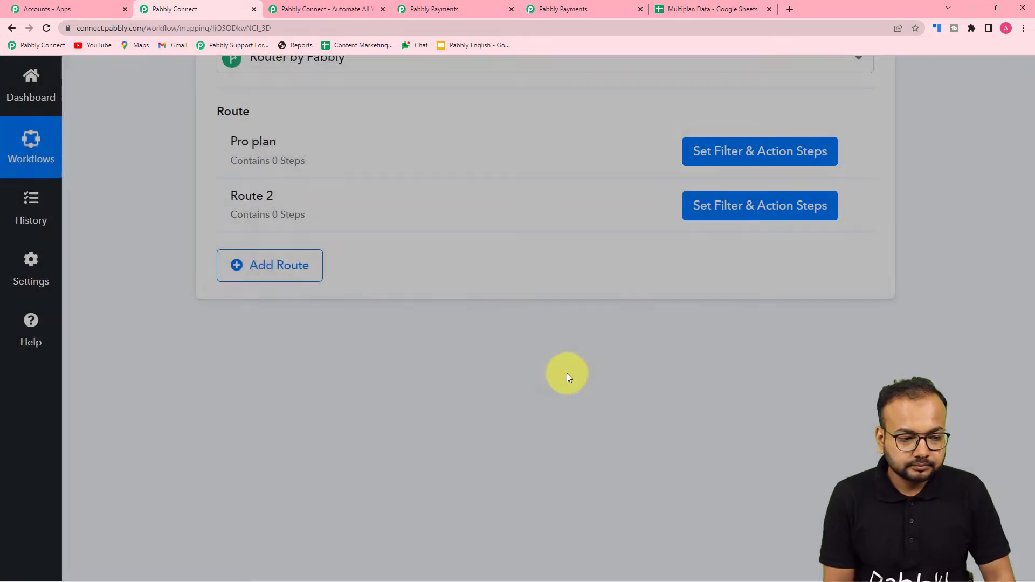
Review the filter condition fields of the Pro plan route and close the route
{"action": "left_click", "coordinate": [770, 152]}
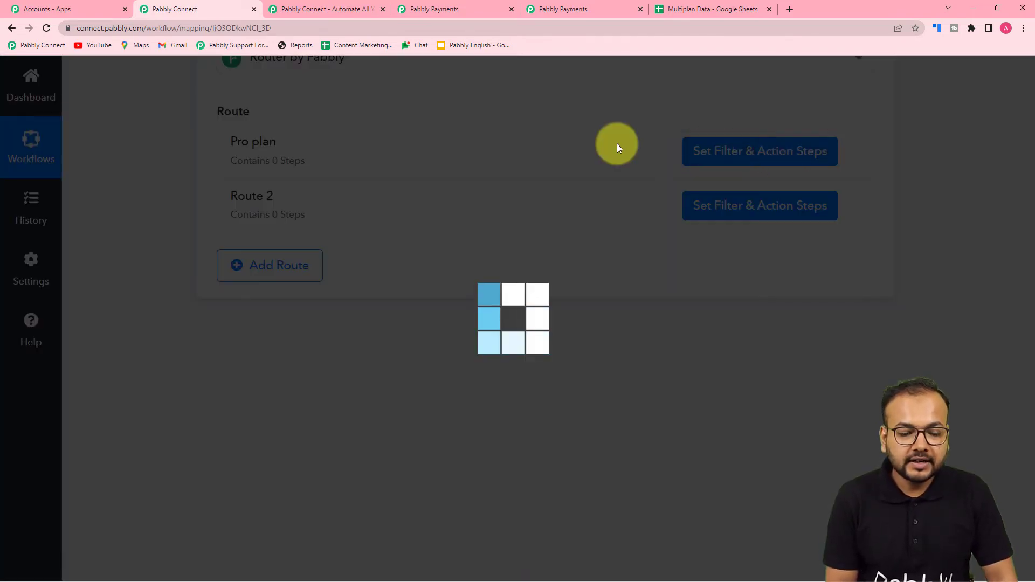
{"action": "scroll", "coordinate": [636, 151], "scroll_direction": "down", "scroll_amount": 2}
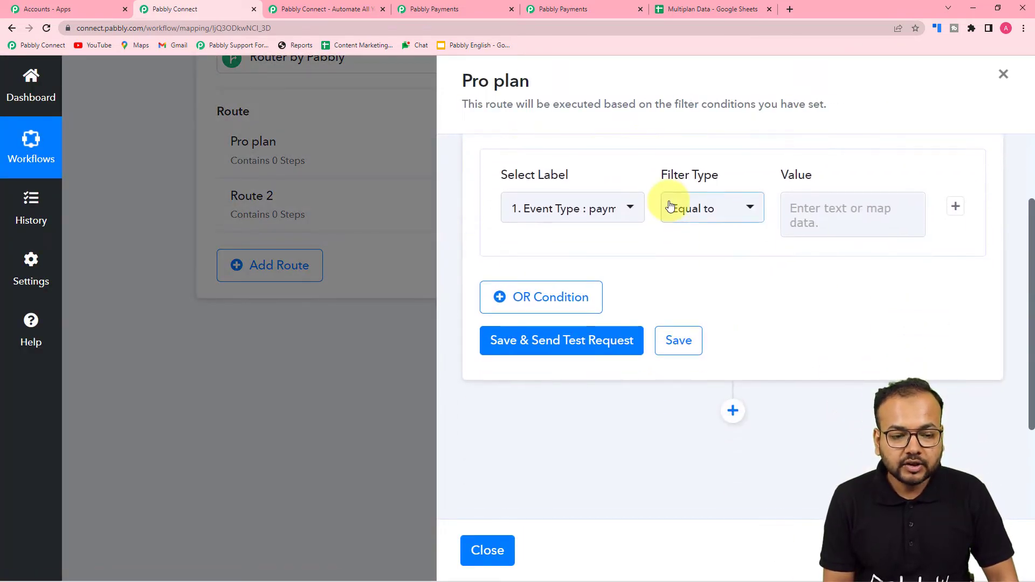
{"action": "scroll", "coordinate": [670, 203], "scroll_direction": "up", "scroll_amount": 2}
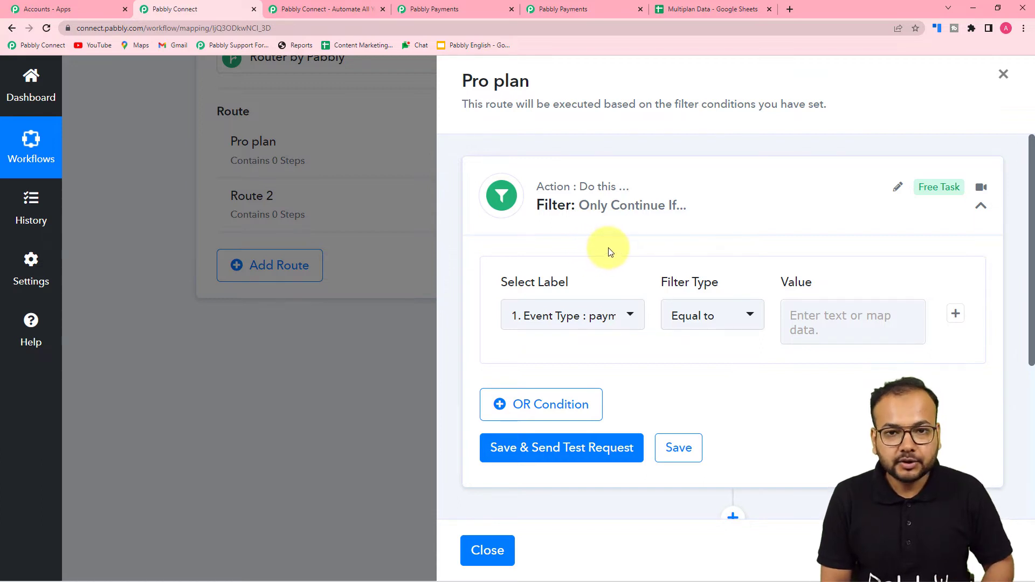
{"action": "left_click", "coordinate": [487, 551]}
Find the subscription plan's Plan Name field in the trigger's webhook response
{"action": "scroll", "coordinate": [148, 267], "scroll_direction": "up", "scroll_amount": 7}
{"action": "scroll", "coordinate": [324, 218], "scroll_direction": "up", "scroll_amount": 6}
{"action": "scroll", "coordinate": [312, 209], "scroll_direction": "down", "scroll_amount": 2}
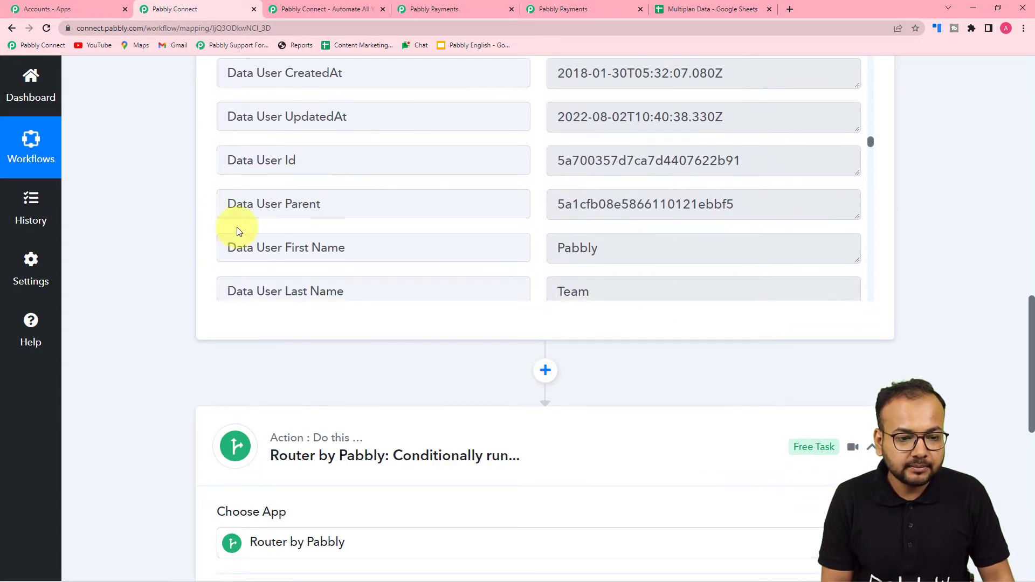
{"action": "scroll", "coordinate": [157, 194], "scroll_direction": "up", "scroll_amount": 3}
{"action": "scroll", "coordinate": [358, 224], "scroll_direction": "up", "scroll_amount": 10}
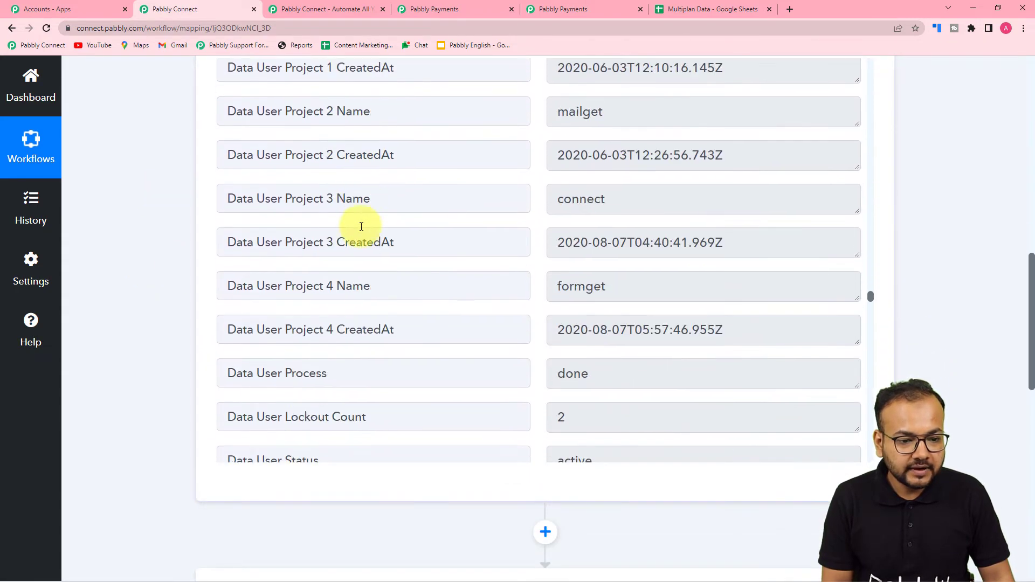
{"action": "scroll", "coordinate": [361, 226], "scroll_direction": "up", "scroll_amount": 12}
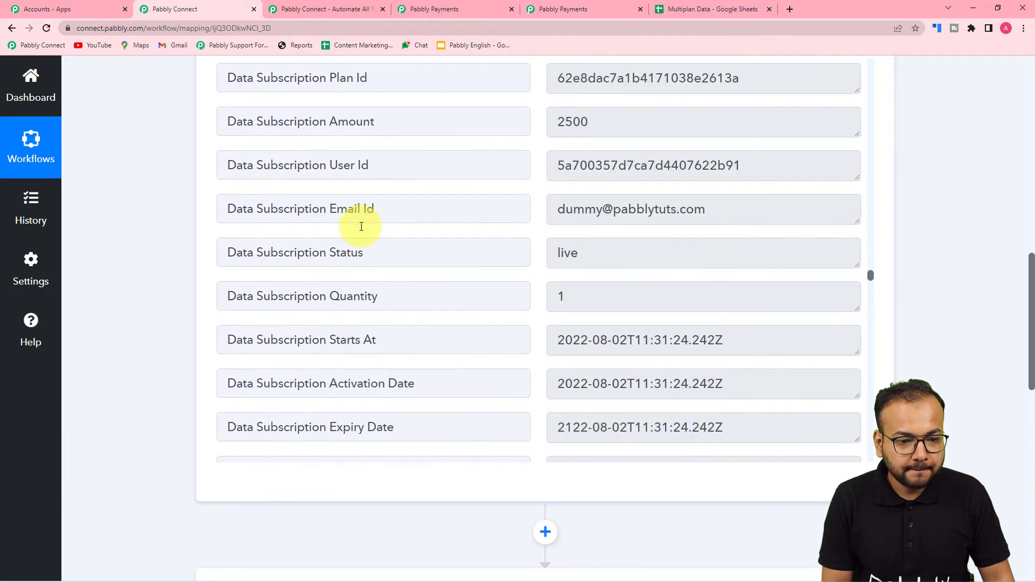
{"action": "scroll", "coordinate": [361, 227], "scroll_direction": "up", "scroll_amount": 10}
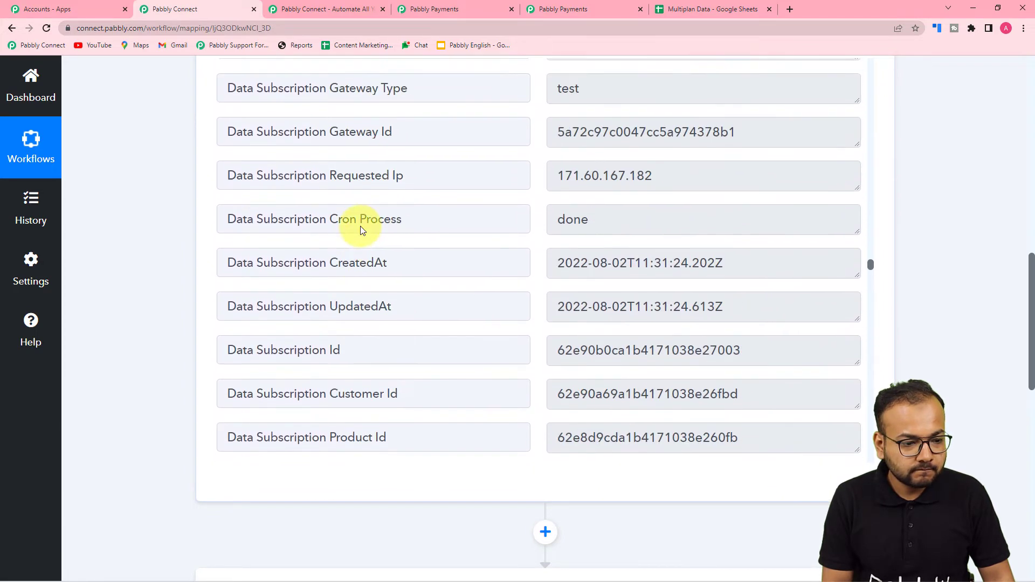
{"action": "scroll", "coordinate": [360, 226], "scroll_direction": "up", "scroll_amount": 12}
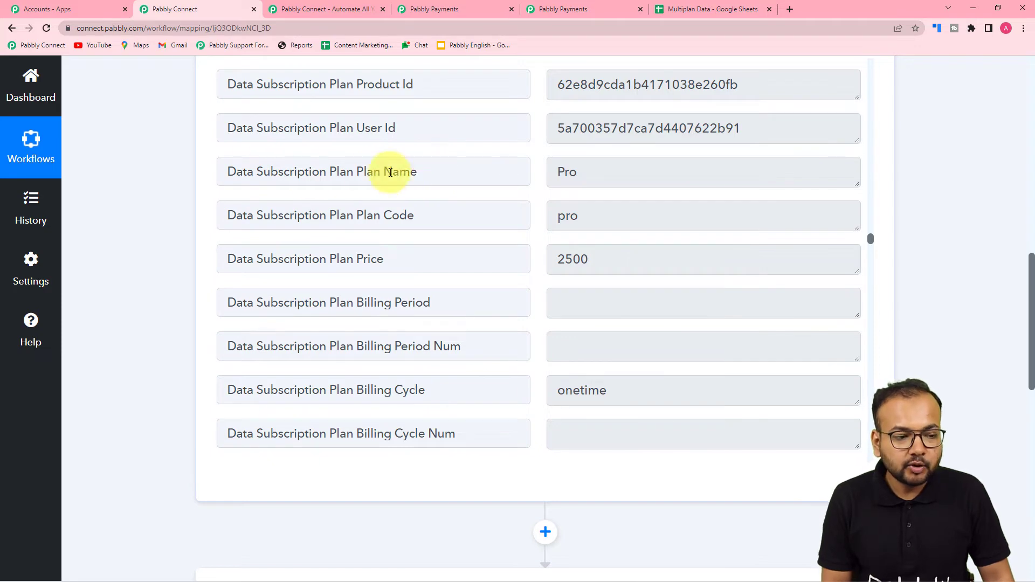
In the Pro plan route's filter, set the condition label to the trigger's Data Subscription Plan Plan Name
{"action": "scroll", "coordinate": [153, 173], "scroll_direction": "down", "scroll_amount": 1}
{"action": "scroll", "coordinate": [154, 173], "scroll_direction": "down", "scroll_amount": 10}
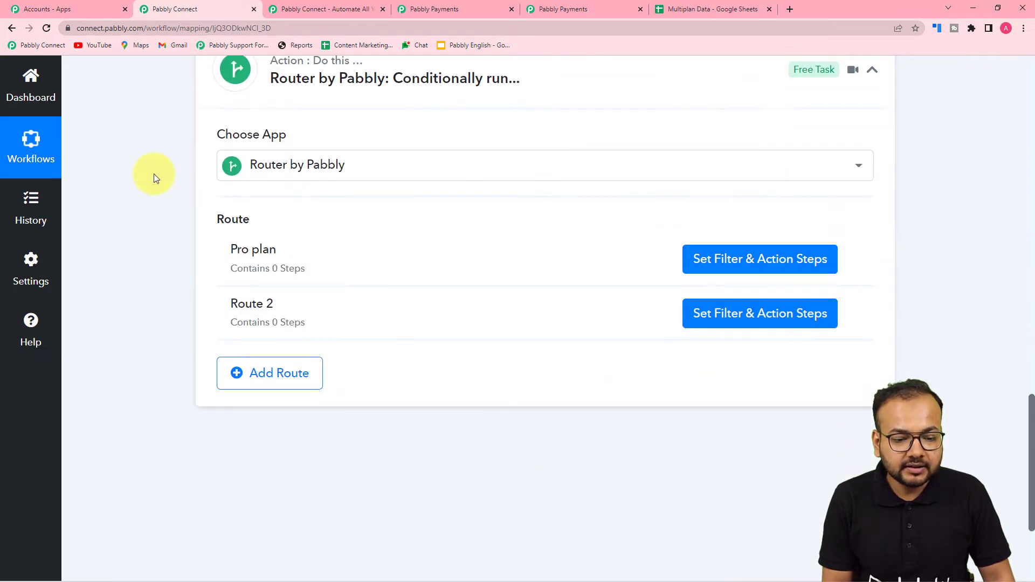
{"action": "left_click", "coordinate": [744, 98]}
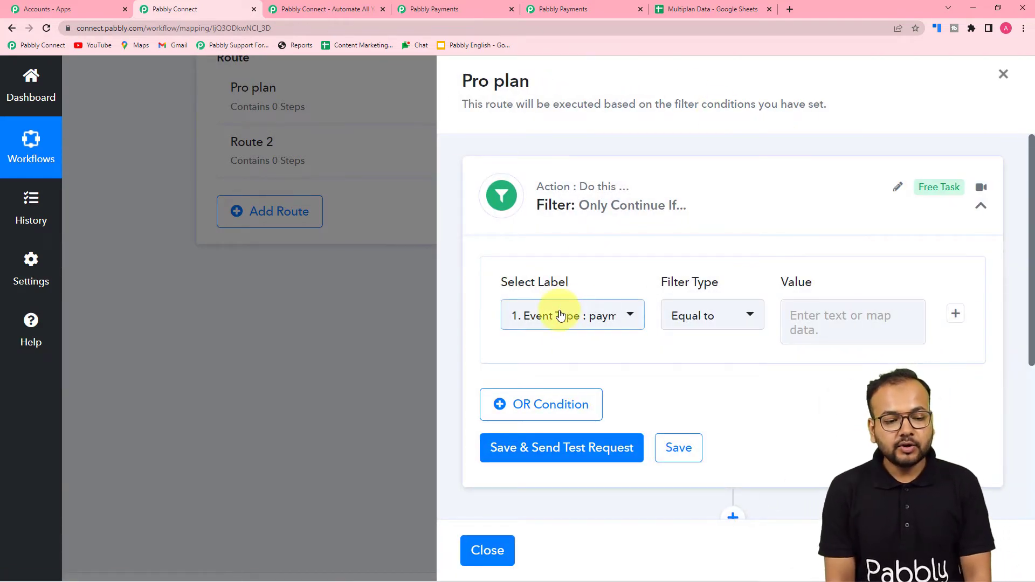
{"action": "left_click", "coordinate": [561, 315]}
{"action": "scroll", "coordinate": [563, 291], "scroll_direction": "down", "scroll_amount": 3}
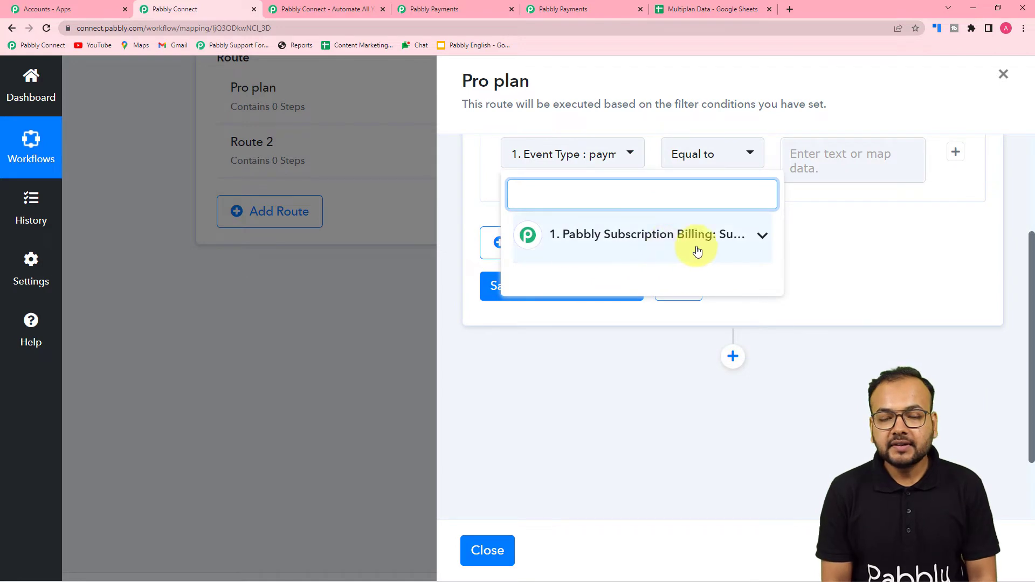
{"action": "left_click", "coordinate": [621, 252]}
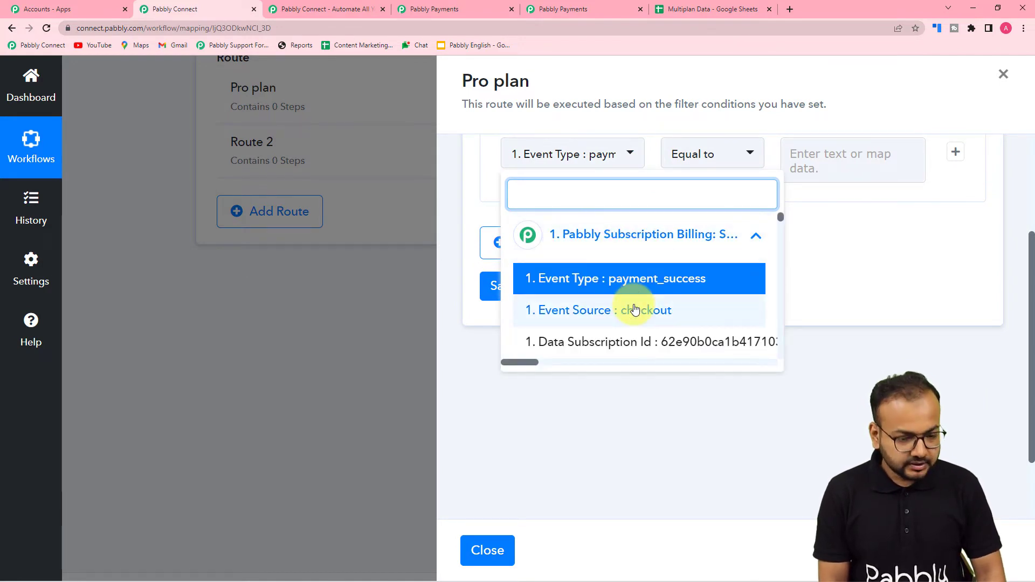
{"action": "type", "text": "pl"}
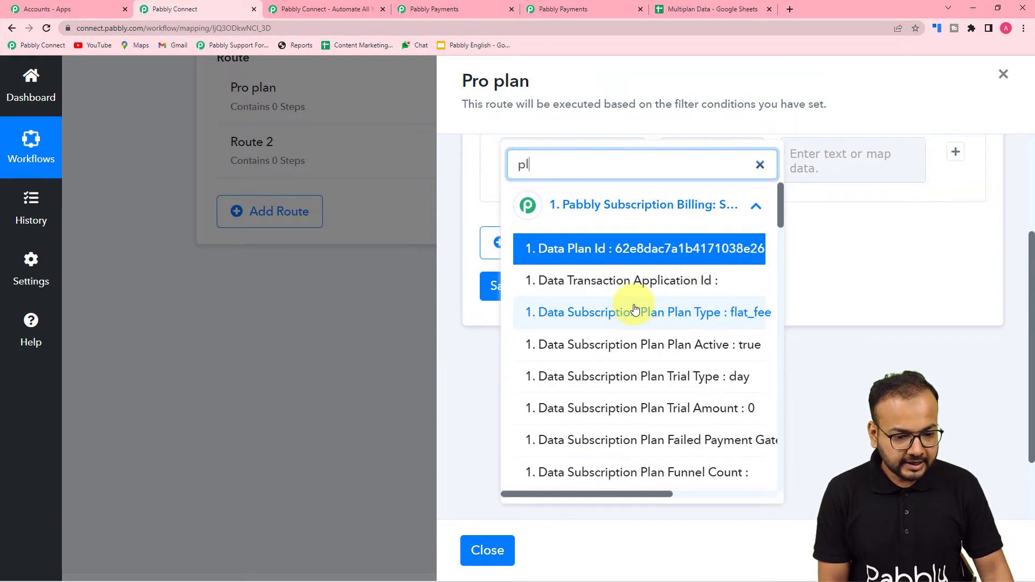
{"action": "type", "text": "an"}
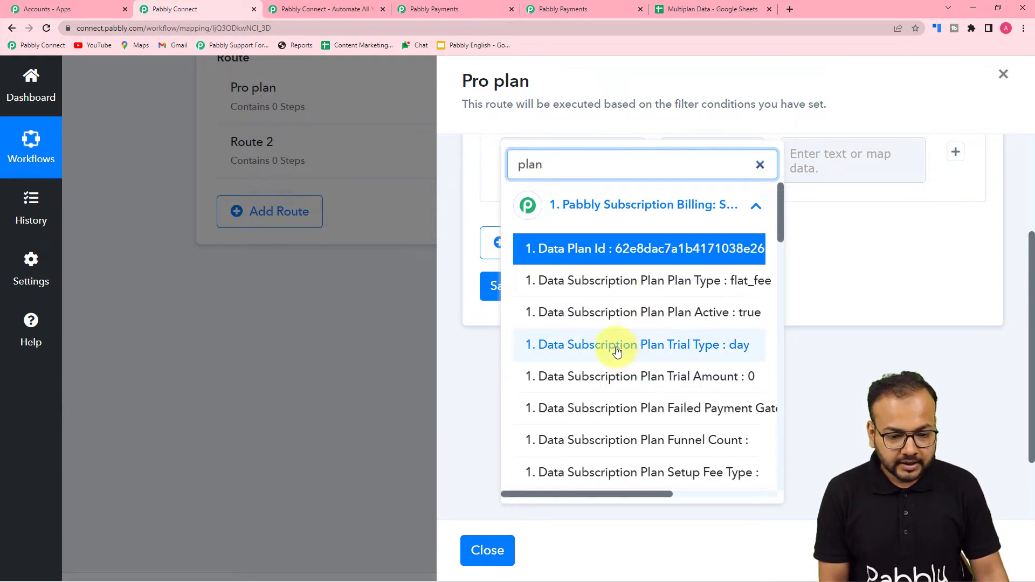
{"action": "scroll", "coordinate": [625, 359], "scroll_direction": "down", "scroll_amount": 5}
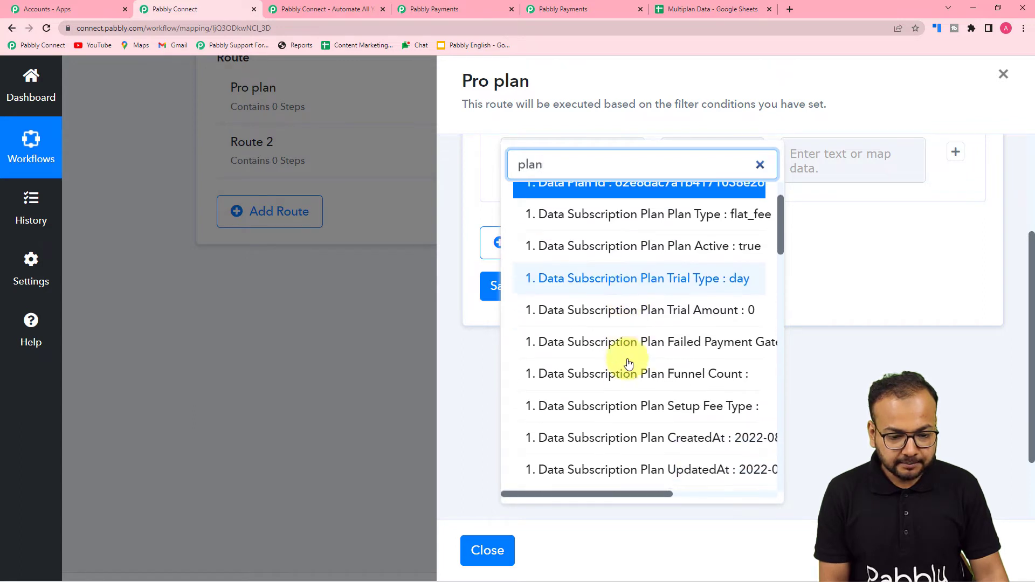
{"action": "scroll", "coordinate": [627, 363], "scroll_direction": "down", "scroll_amount": 3}
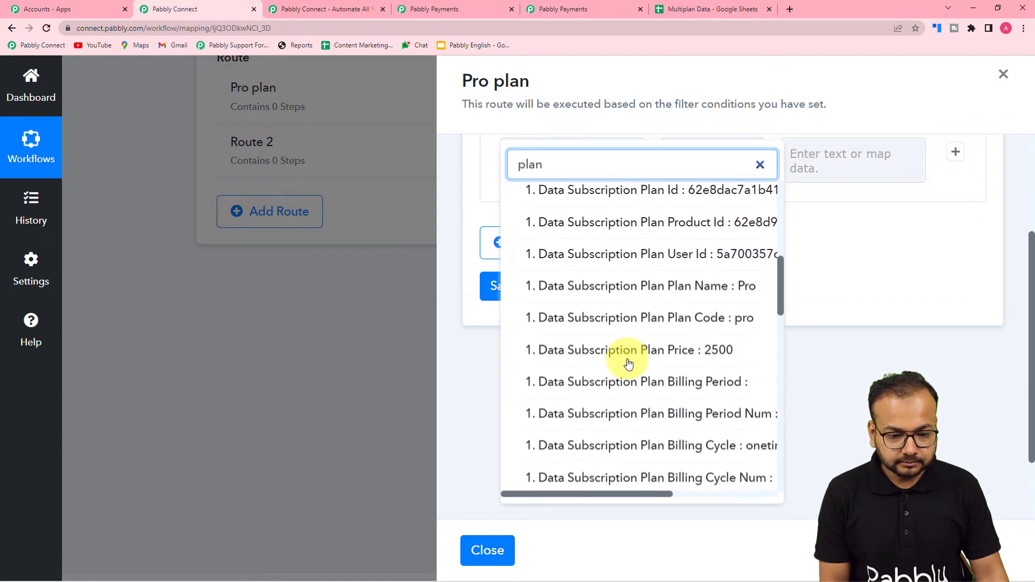
{"action": "left_click", "coordinate": [706, 295]}
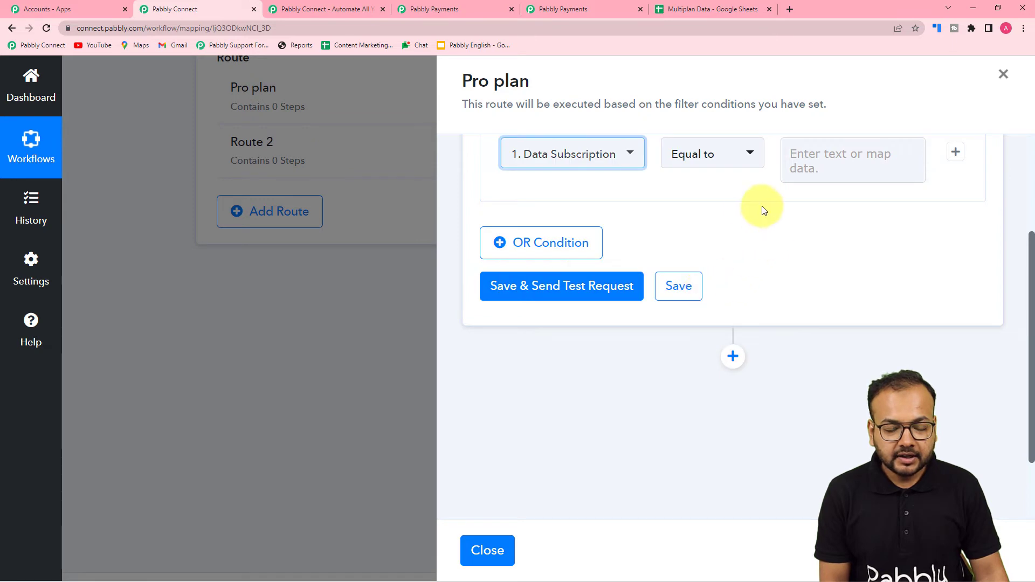
Set the Pro plan filter condition's type to Equal to and its value to Pro
{"action": "scroll", "coordinate": [717, 227], "scroll_direction": "up", "scroll_amount": 2}
{"action": "left_click", "coordinate": [698, 278]}
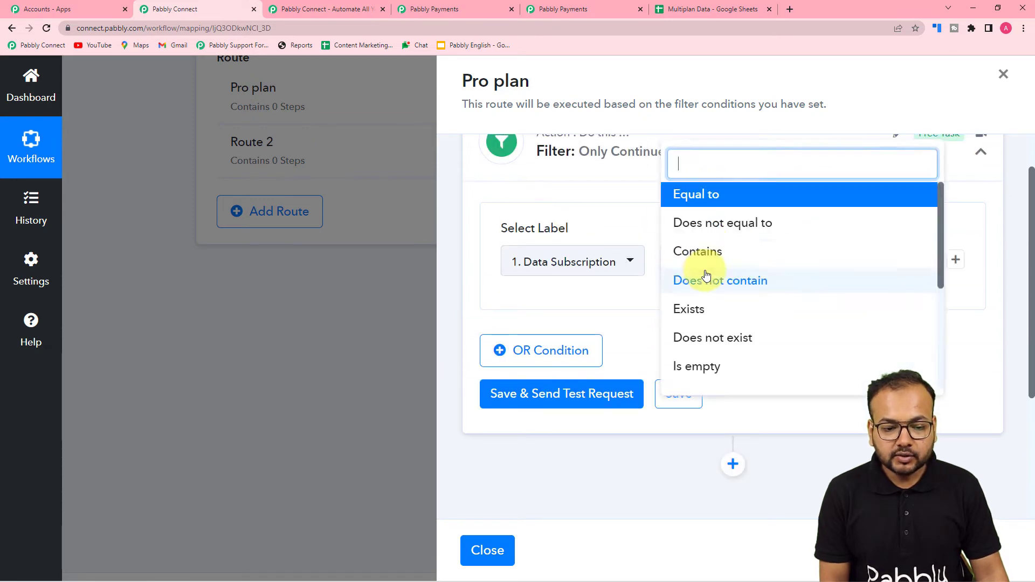
{"action": "left_click", "coordinate": [695, 195]}
{"action": "left_click", "coordinate": [852, 272]}
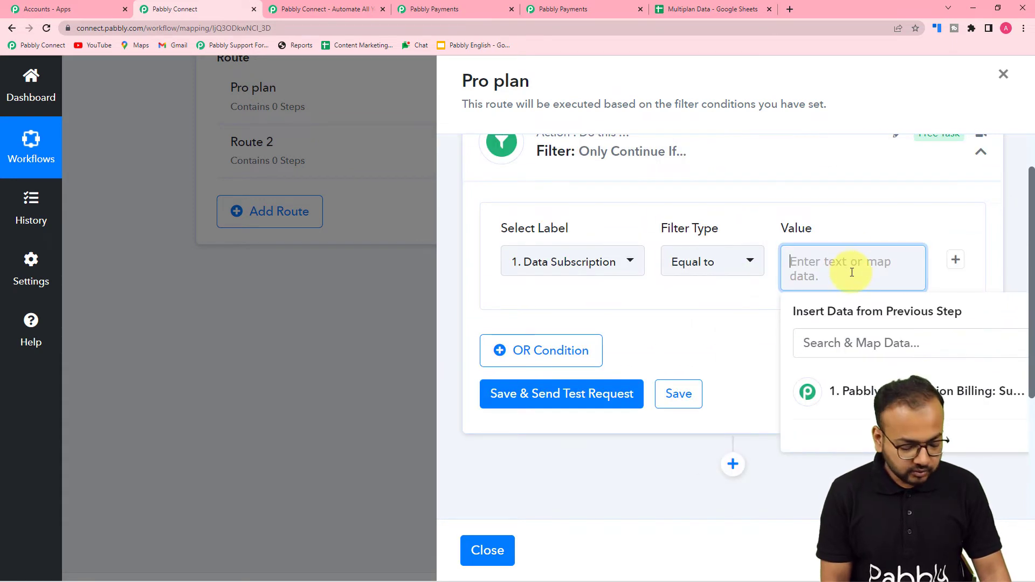
{"action": "type", "text": "P"}
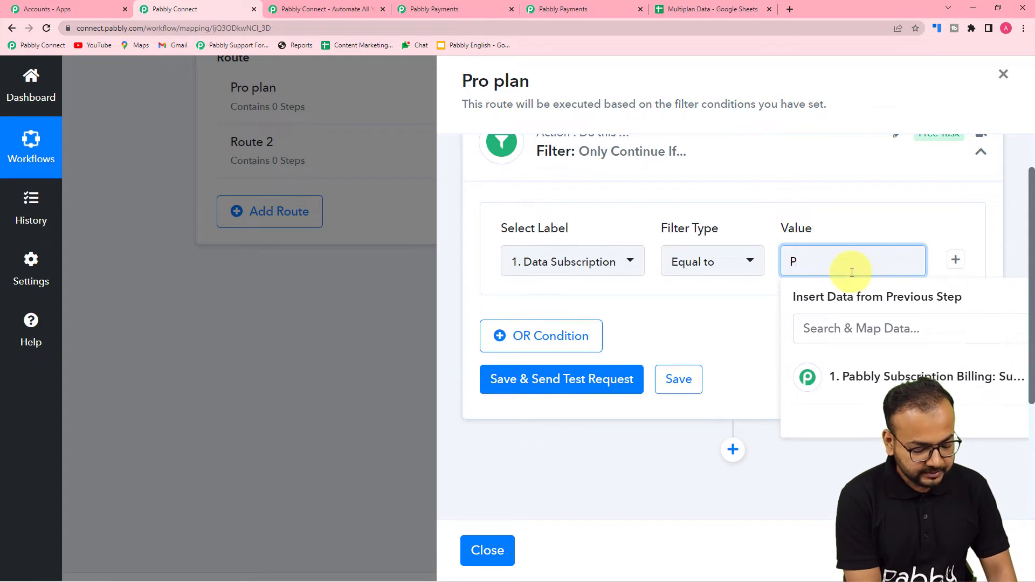
{"action": "type", "text": "ro"}
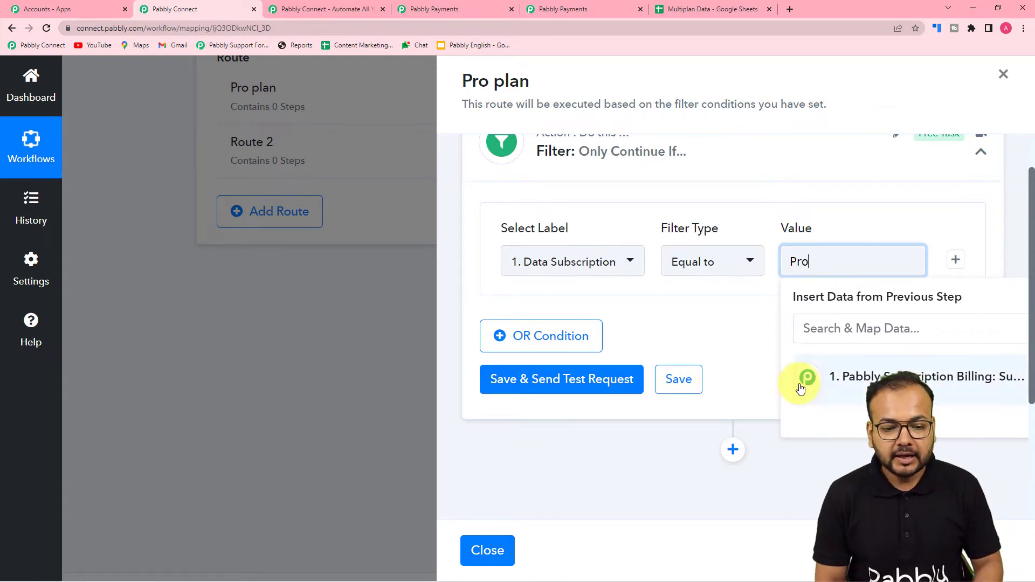
{"action": "left_click", "coordinate": [716, 329]}
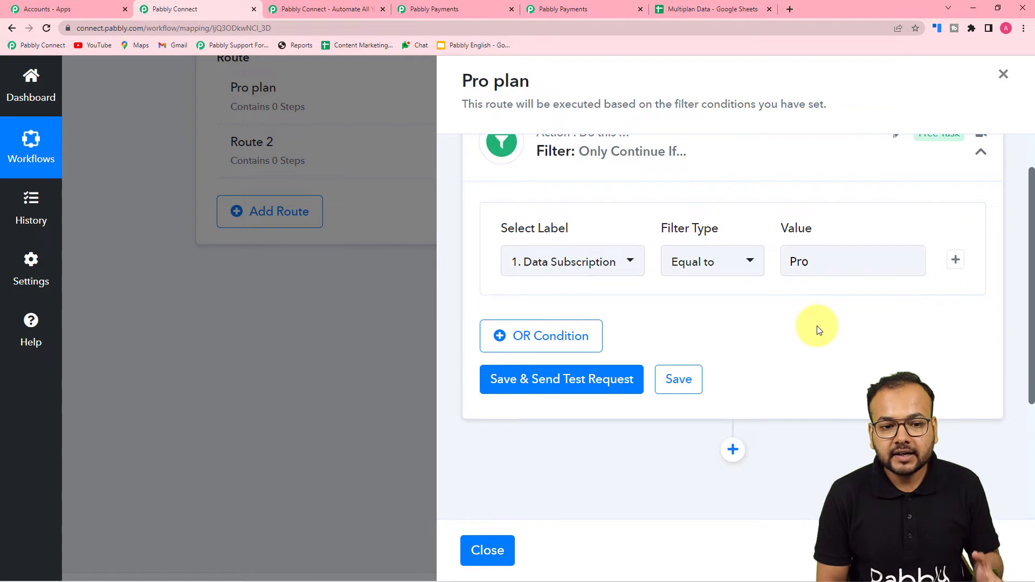
Glance at the Multiplan Data spreadsheet, then save the Pro plan filter and send its test request
{"action": "left_click", "coordinate": [717, 8]}
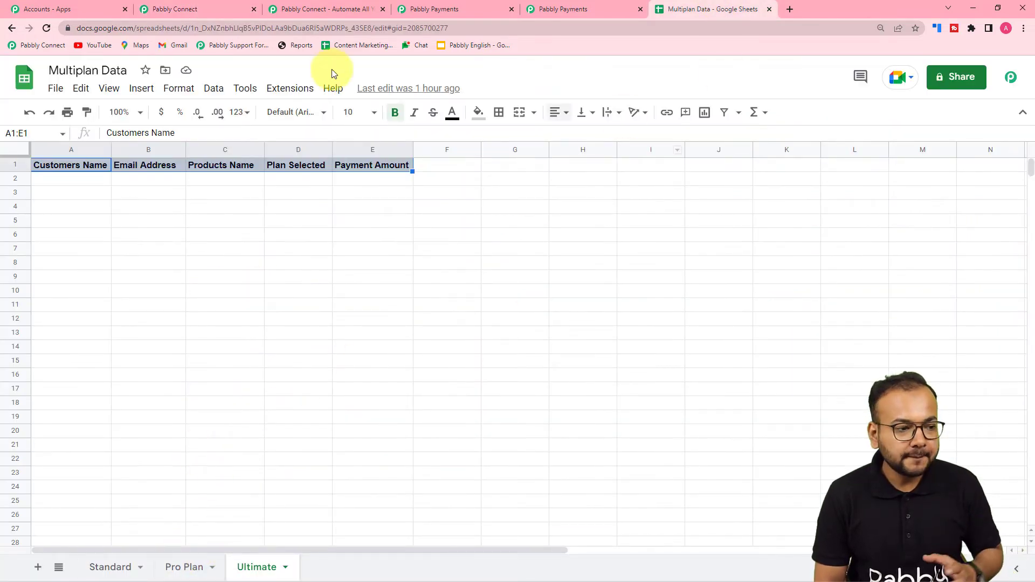
{"action": "left_click", "coordinate": [154, 9]}
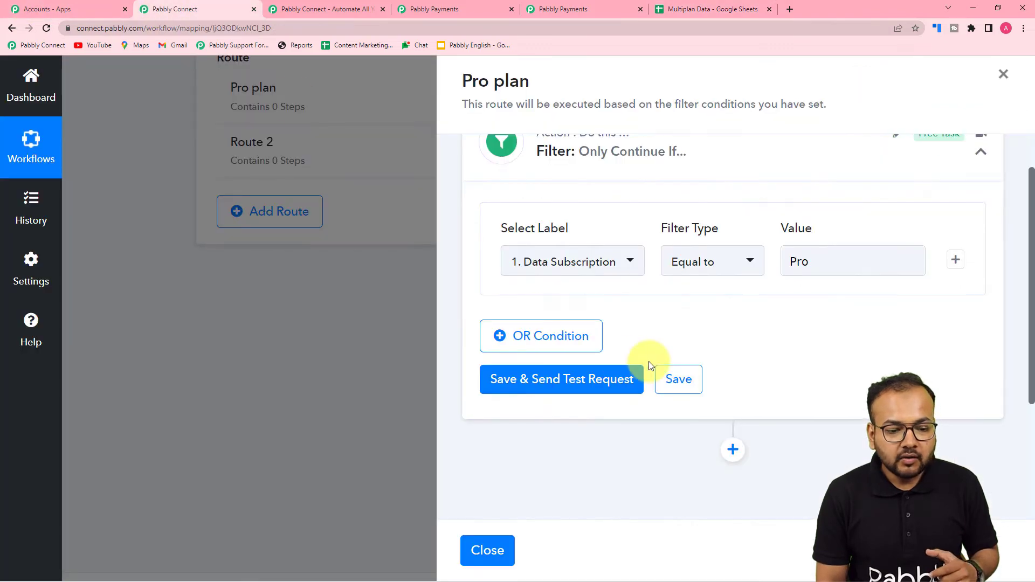
{"action": "scroll", "coordinate": [663, 361], "scroll_direction": "down", "scroll_amount": 1}
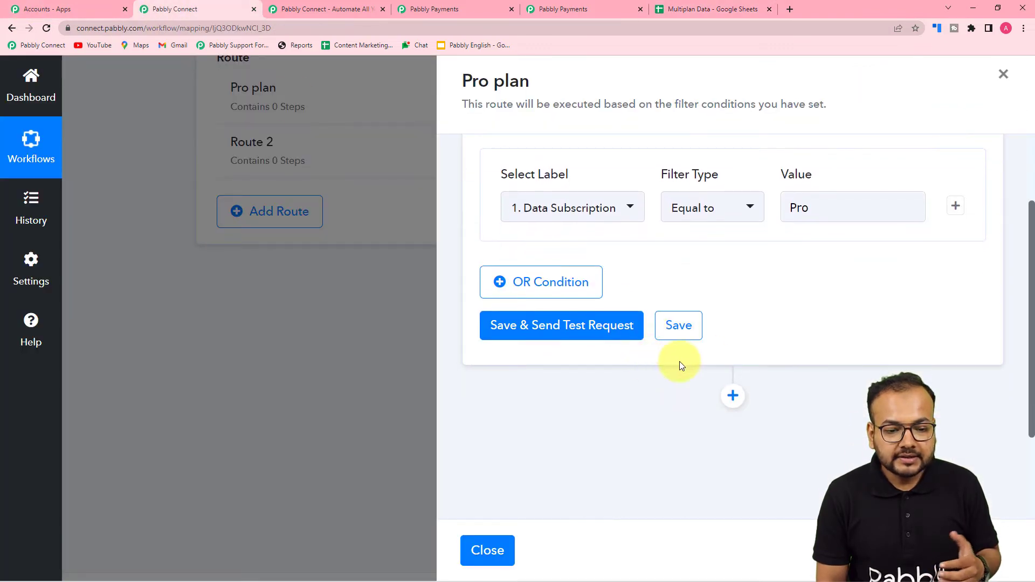
{"action": "left_click", "coordinate": [535, 333]}
{"action": "scroll", "coordinate": [784, 299], "scroll_direction": "down", "scroll_amount": 3}
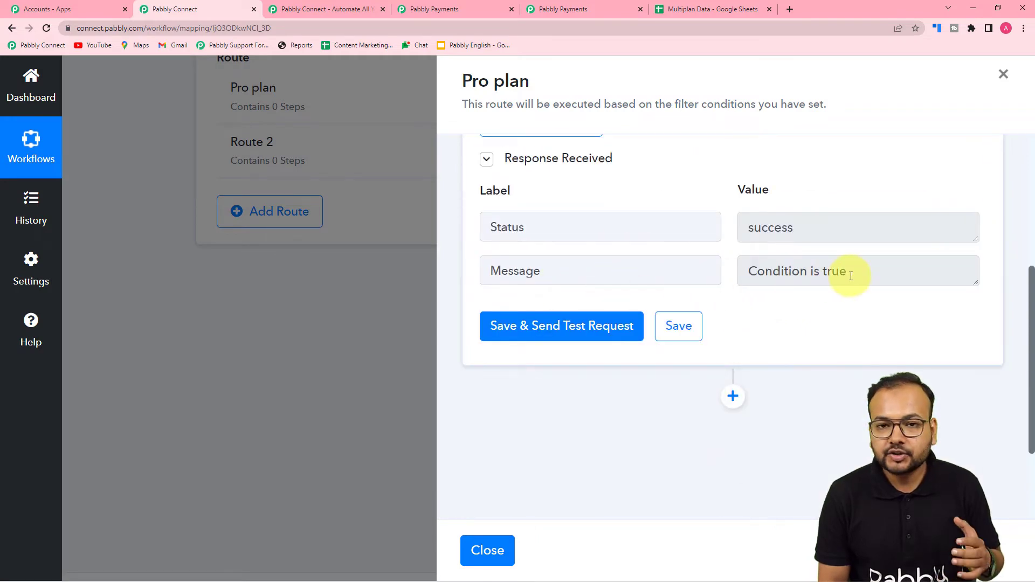
{"action": "scroll", "coordinate": [850, 276], "scroll_direction": "down", "scroll_amount": 2}
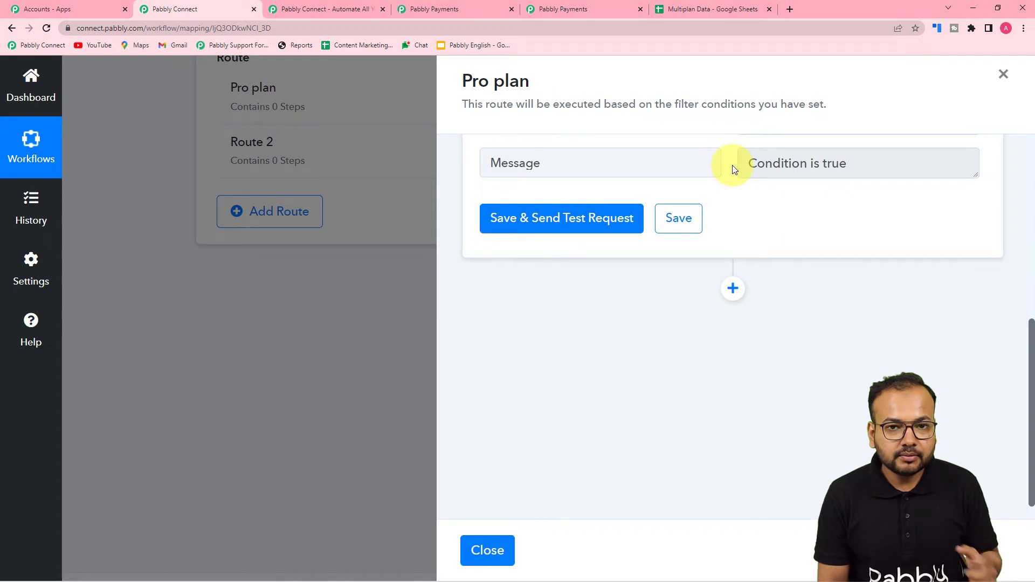
Add a Google Sheets action step after the Pro plan filter with the Add New Row event
{"action": "left_click", "coordinate": [732, 291]}
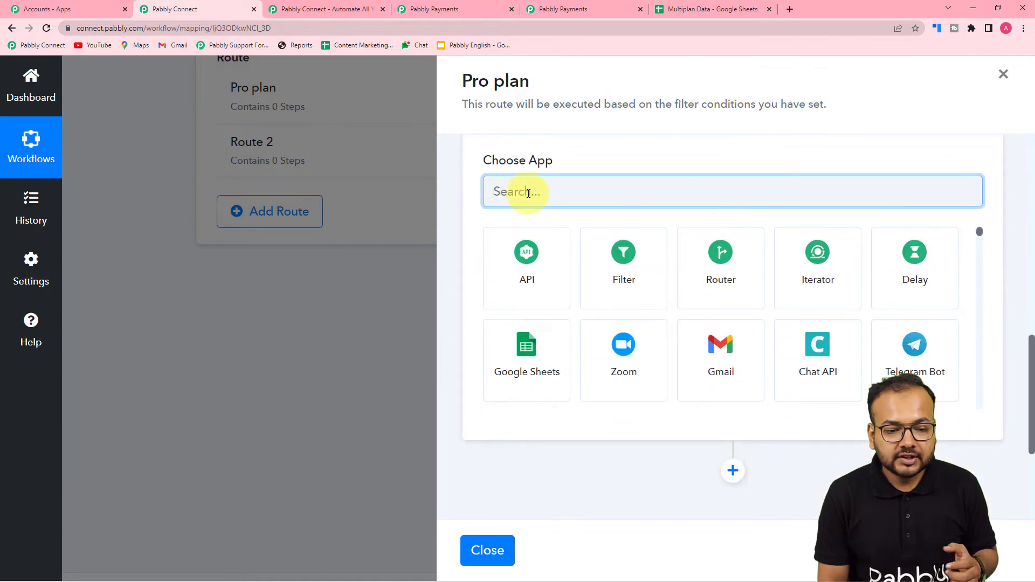
{"action": "left_click", "coordinate": [531, 374]}
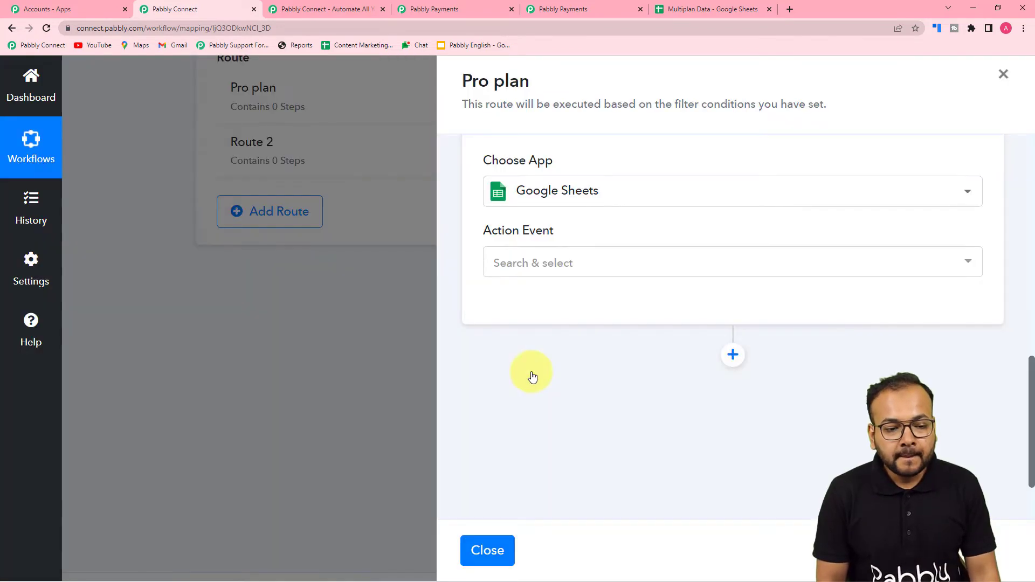
{"action": "left_click", "coordinate": [566, 261]}
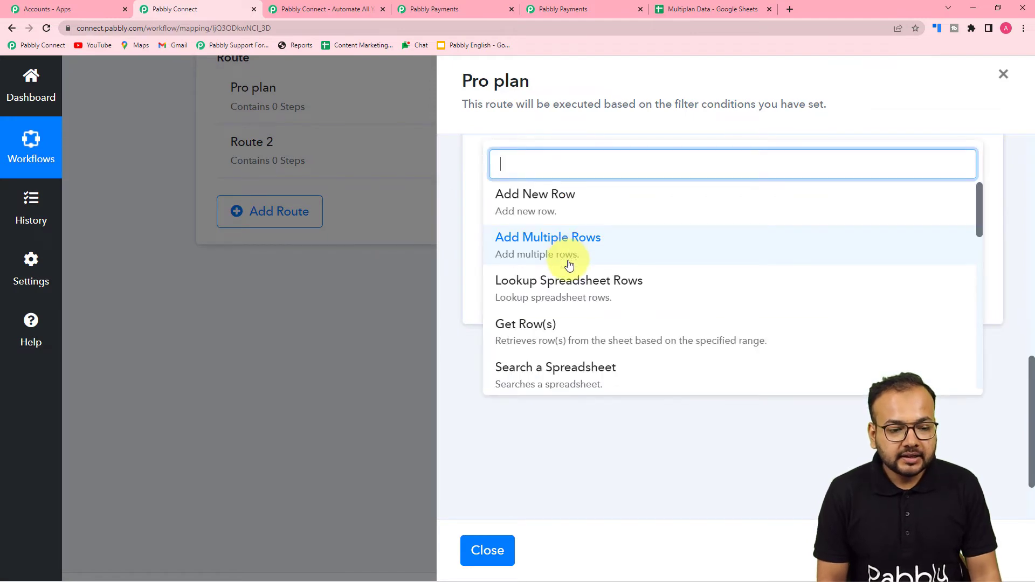
{"action": "left_click", "coordinate": [557, 208]}
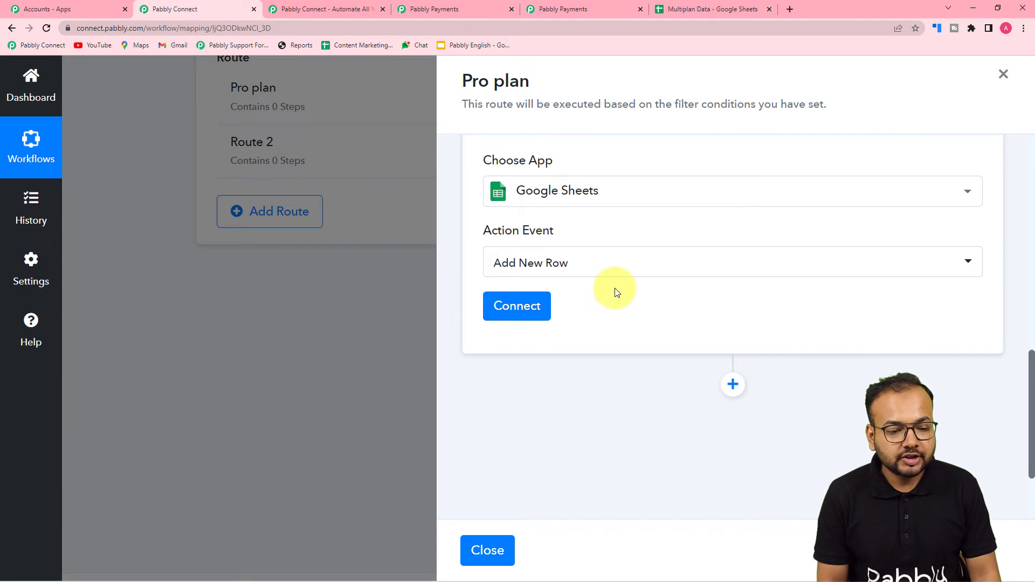
Connect the action through a new Google Sheets connection and grant Pabbly Connect Sheets access to the Google account
{"action": "left_click", "coordinate": [526, 315]}
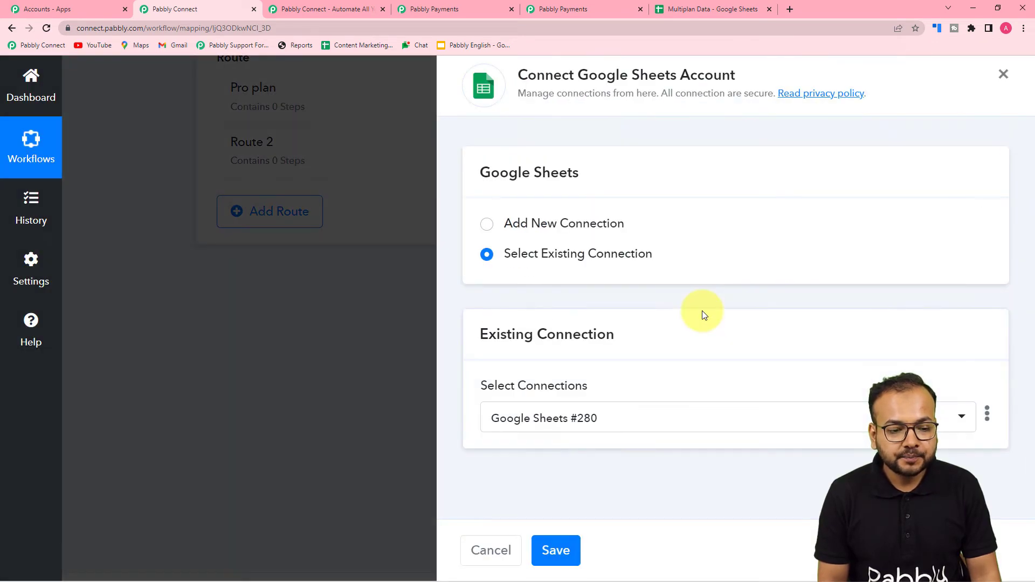
{"action": "left_click", "coordinate": [491, 228]}
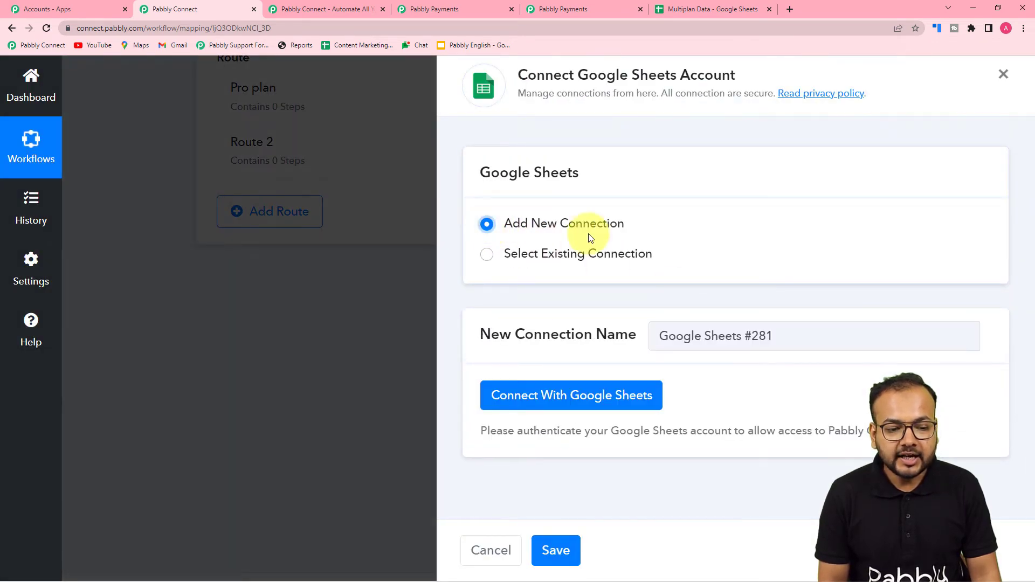
{"action": "left_click", "coordinate": [553, 396]}
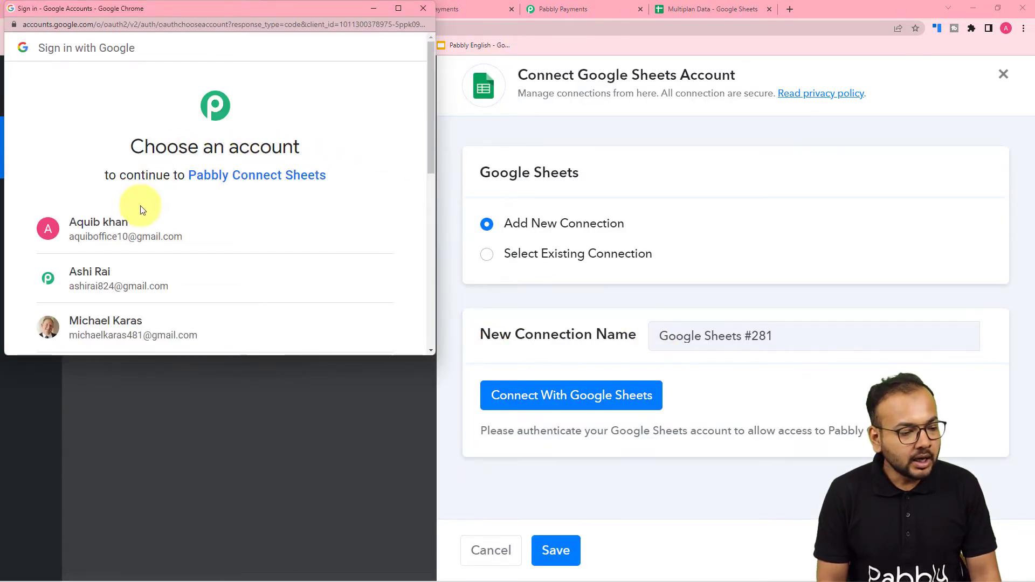
{"action": "left_click", "coordinate": [123, 273]}
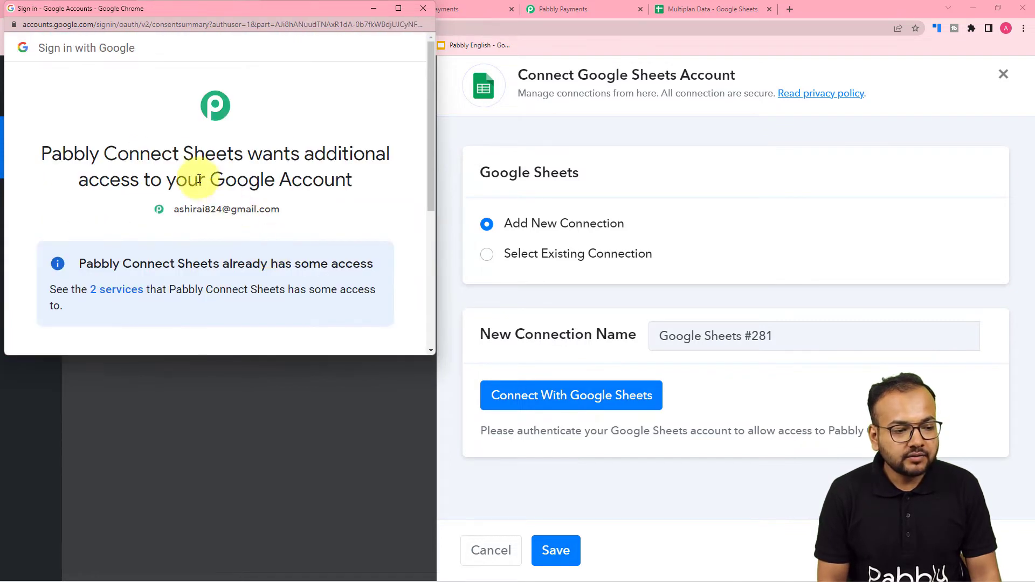
{"action": "scroll", "coordinate": [140, 173], "scroll_direction": "down", "scroll_amount": 1}
{"action": "scroll", "coordinate": [140, 173], "scroll_direction": "down", "scroll_amount": 4}
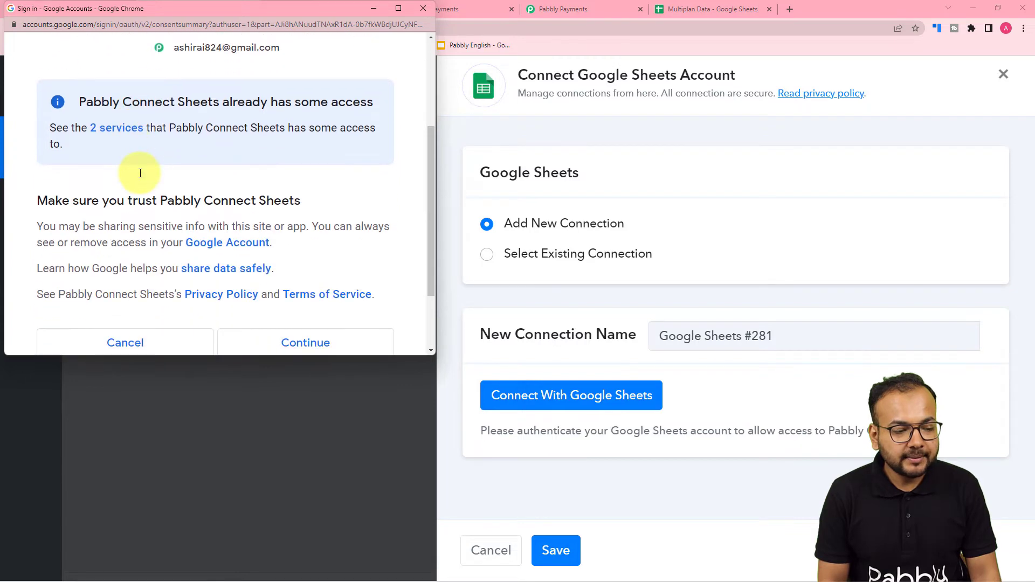
{"action": "left_click", "coordinate": [286, 253]}
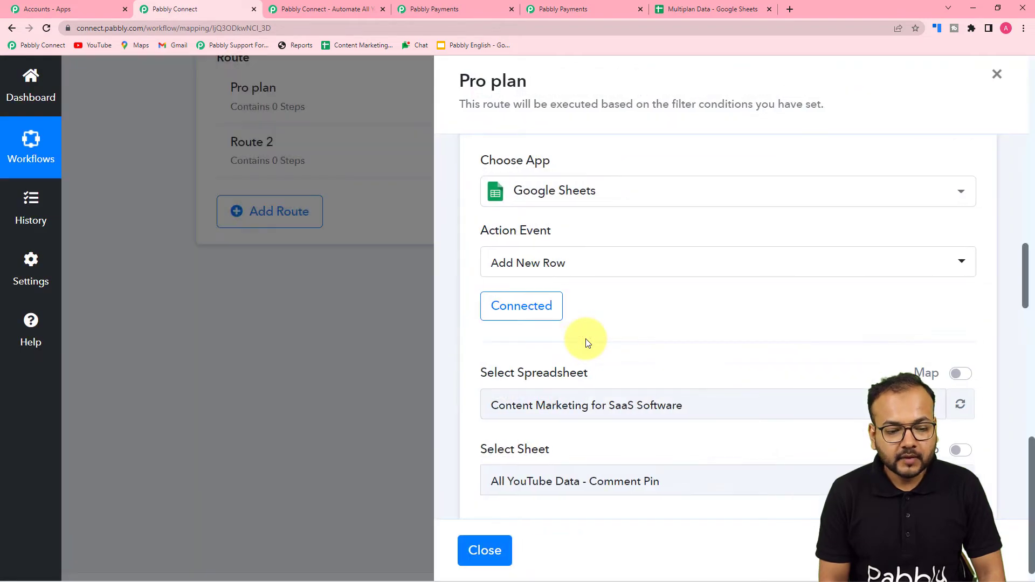
Select Multiplan Data as the action's target spreadsheet and switch to that spreadsheet in Google Sheets to check its sheets
{"action": "scroll", "coordinate": [585, 338], "scroll_direction": "down", "scroll_amount": 2}
{"action": "scroll", "coordinate": [608, 226], "scroll_direction": "down", "scroll_amount": 2}
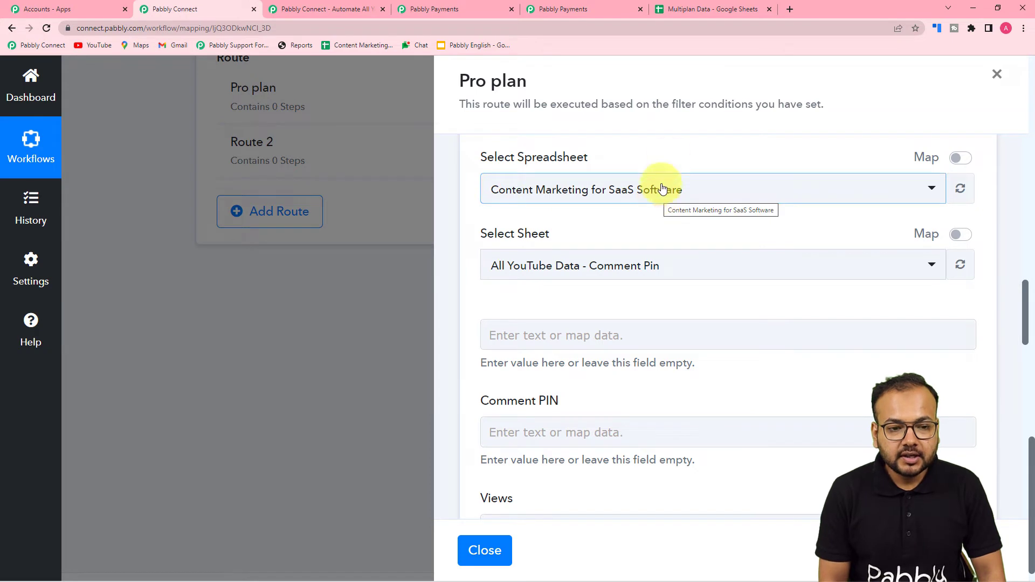
{"action": "left_click", "coordinate": [632, 197]}
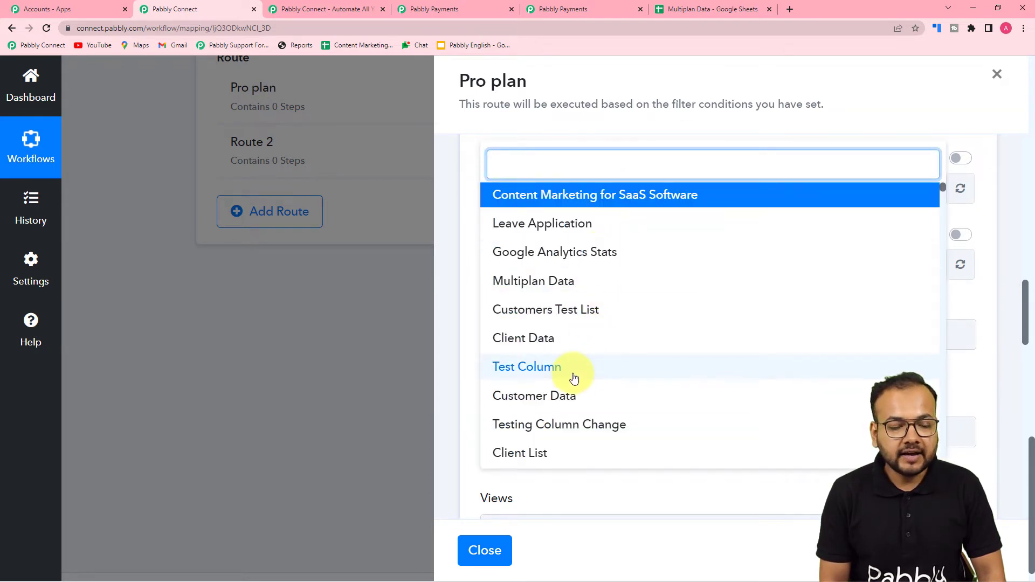
{"action": "left_click", "coordinate": [715, 6]}
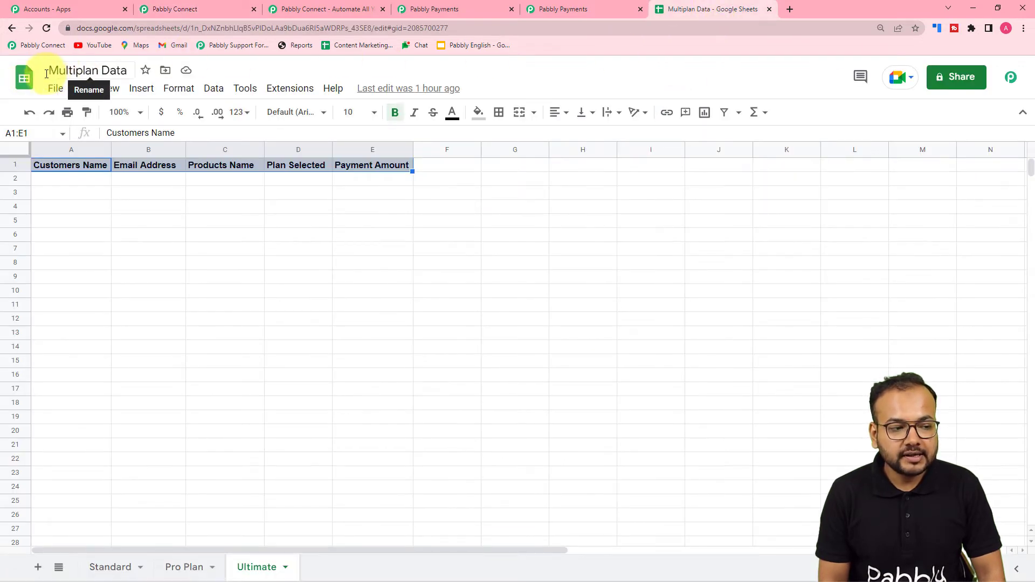
{"action": "left_click", "coordinate": [146, 7]}
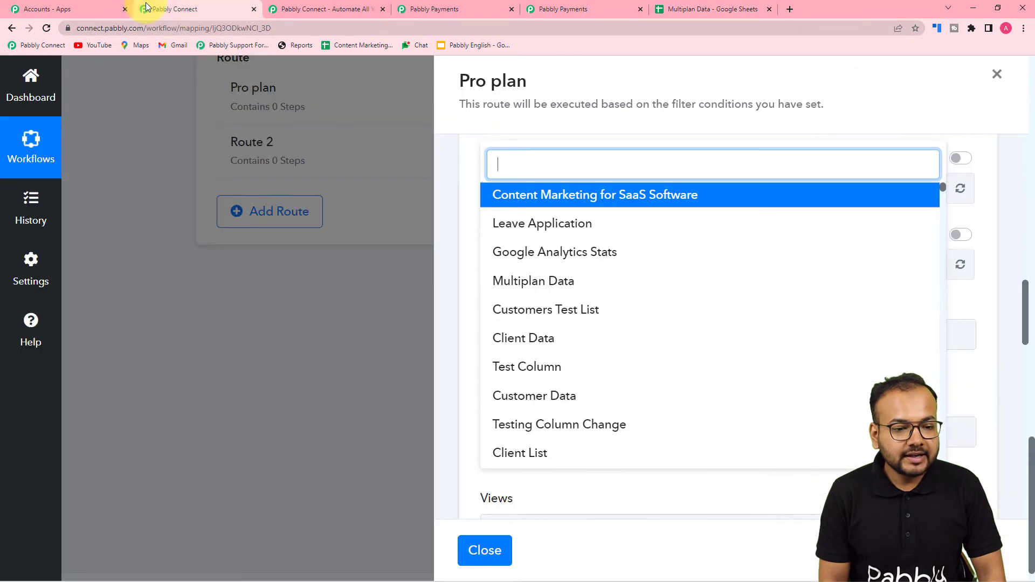
{"action": "left_click", "coordinate": [537, 281]}
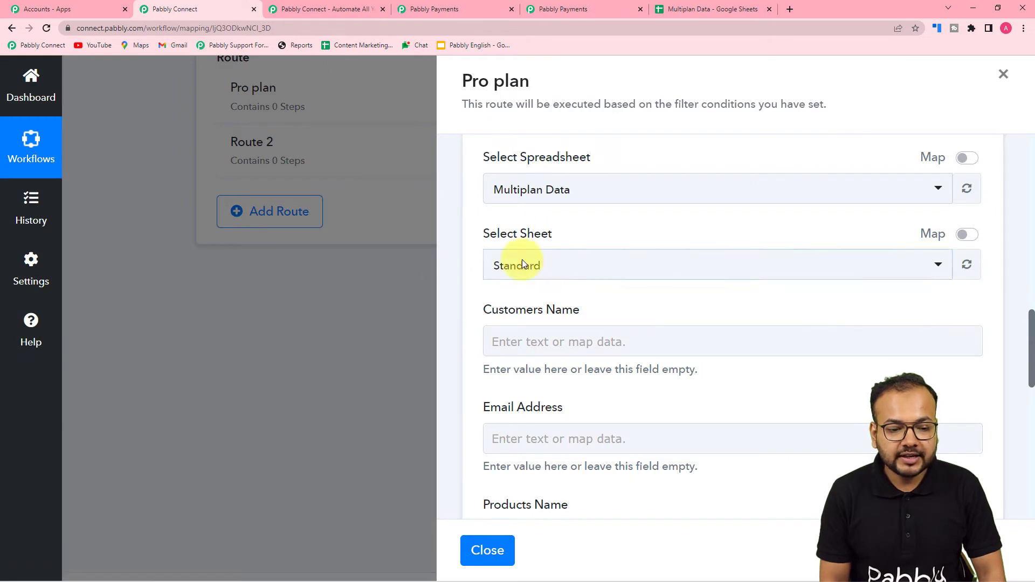
{"action": "left_click", "coordinate": [716, 16]}
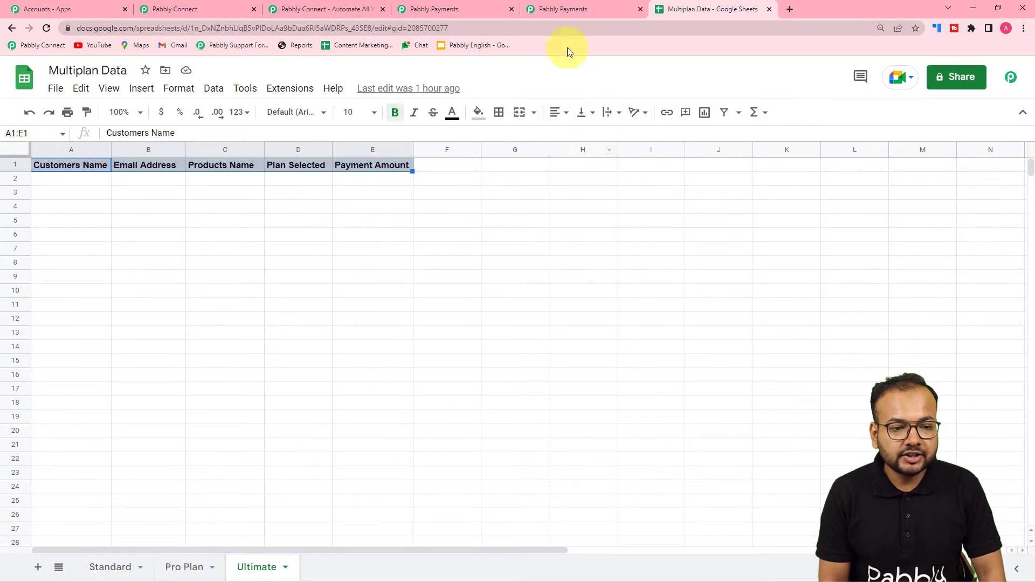
Switch back to Pabbly Connect and select Pro Plan as the Google Sheets action's target sheet within Multiplan Data
{"action": "left_click", "coordinate": [210, 9]}
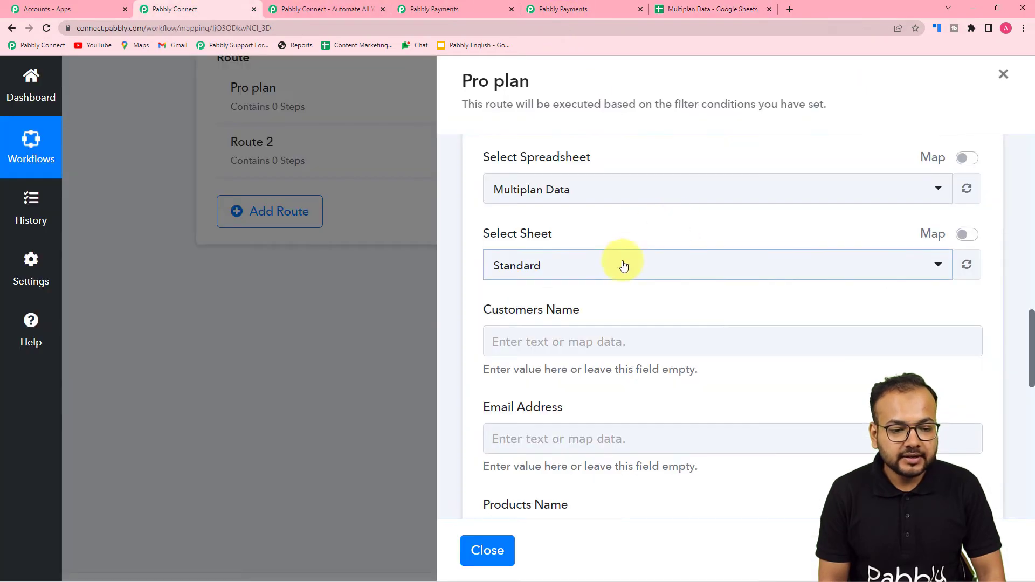
{"action": "left_click", "coordinate": [598, 188]}
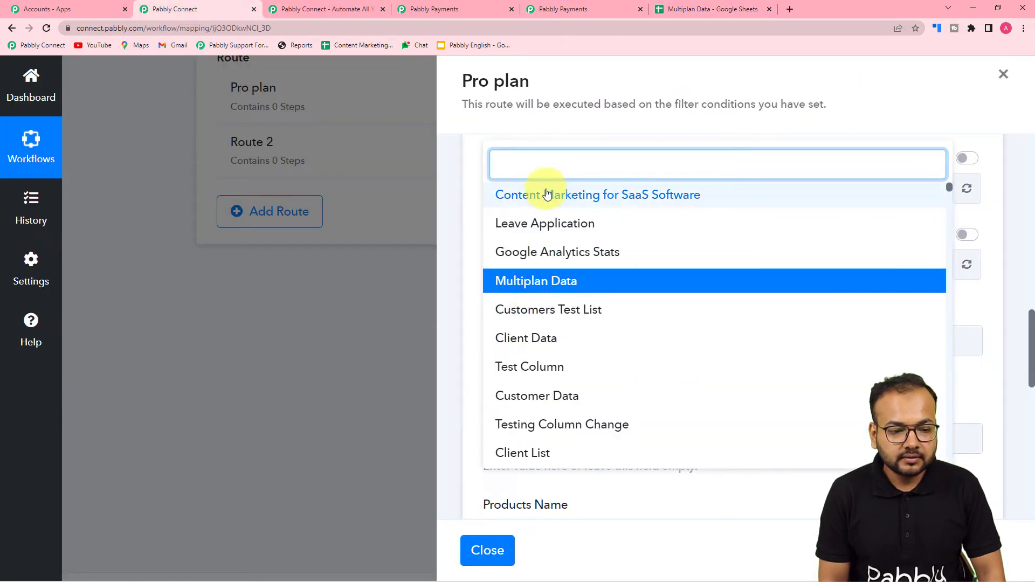
{"action": "left_click", "coordinate": [479, 281]}
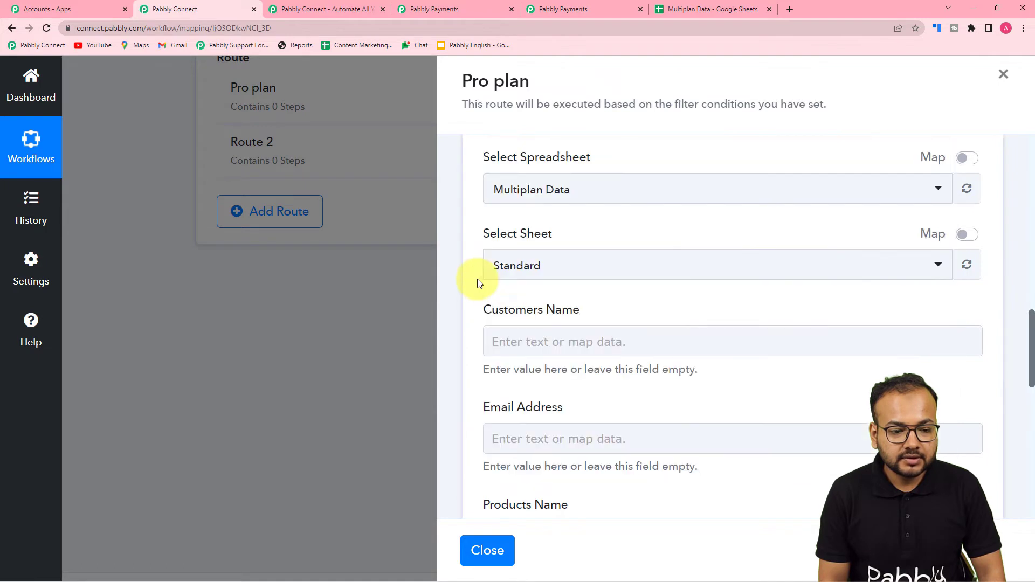
{"action": "scroll", "coordinate": [577, 296], "scroll_direction": "down", "scroll_amount": 3}
{"action": "left_click", "coordinate": [572, 230]}
{"action": "left_click", "coordinate": [531, 311]}
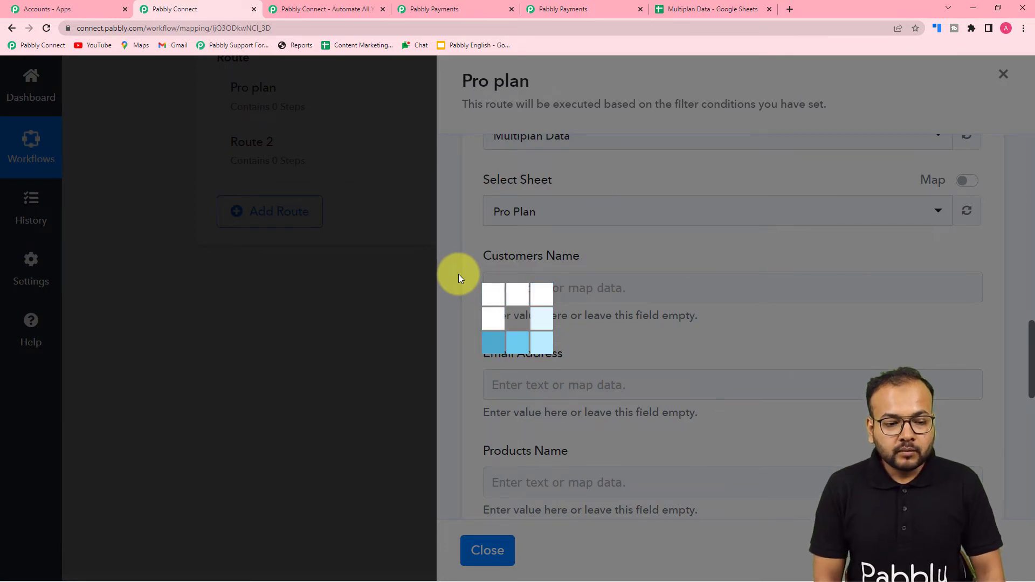
Compare the action's column fields with the header row of the Multiplan Data spreadsheet in Google Sheets, then return to Pabbly Connect
{"action": "scroll", "coordinate": [458, 271], "scroll_direction": "down", "scroll_amount": 1}
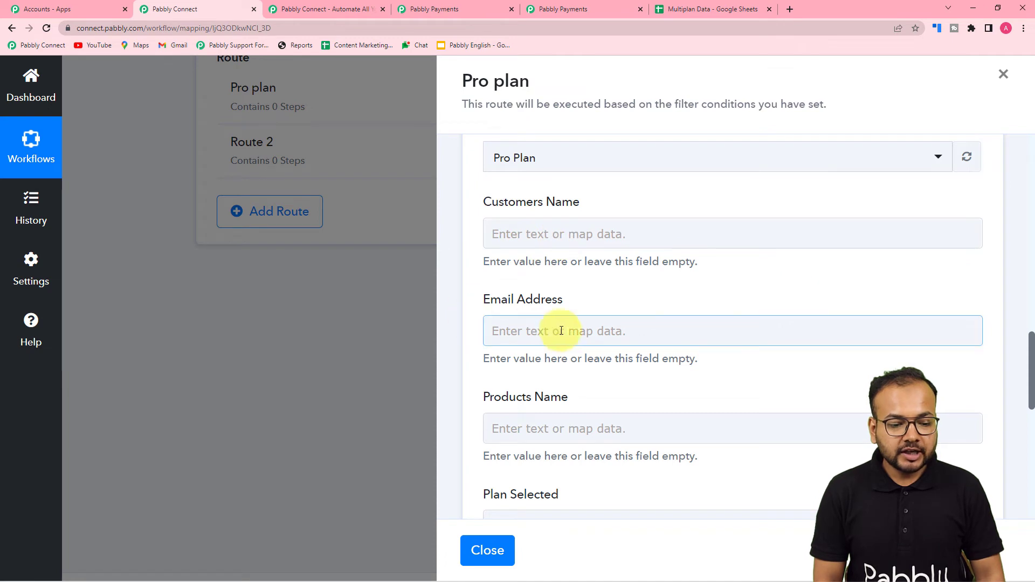
{"action": "scroll", "coordinate": [481, 379], "scroll_direction": "down", "scroll_amount": 3}
{"action": "scroll", "coordinate": [485, 386], "scroll_direction": "down", "scroll_amount": 2}
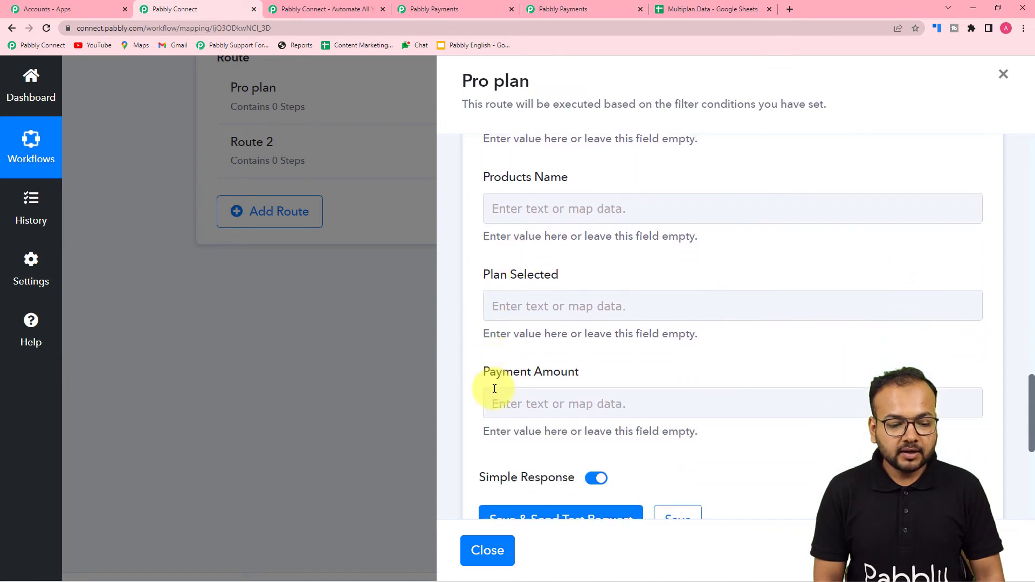
{"action": "left_click", "coordinate": [701, 11]}
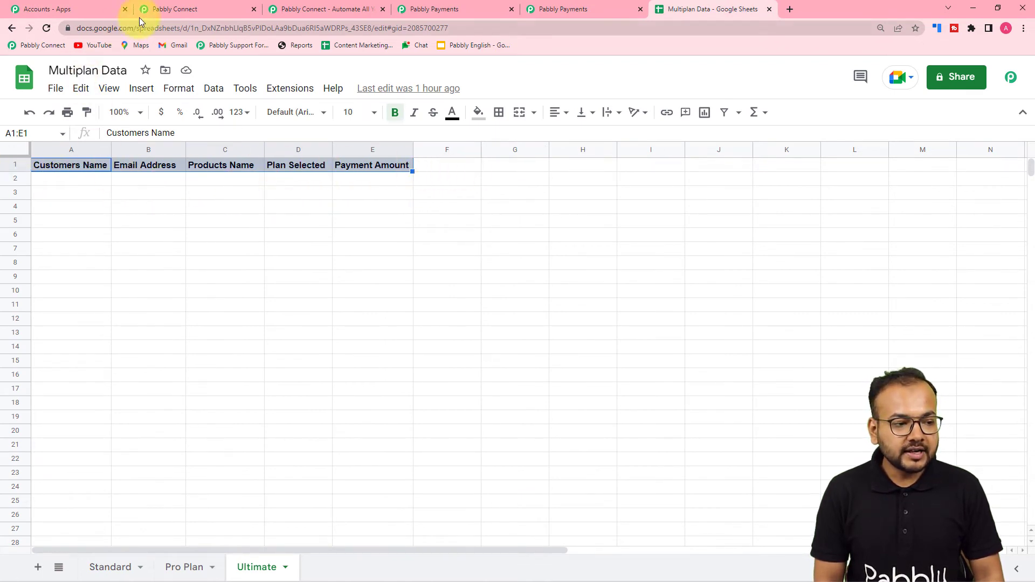
{"action": "left_click", "coordinate": [157, 10]}
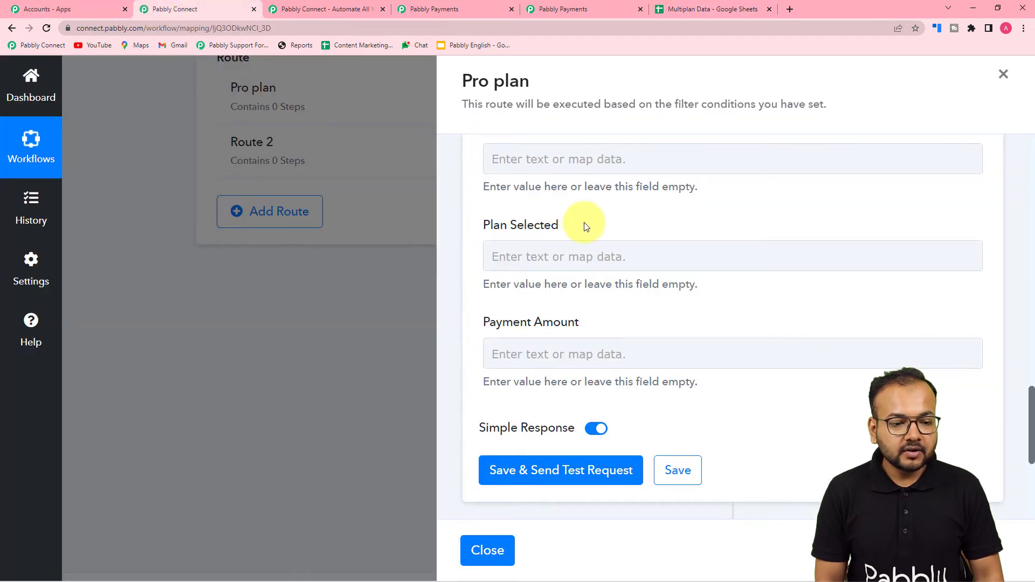
Map the Customers Name field to Data Transaction Payment Method Full Name from the Pabbly Subscription Billing Successful Payment response
{"action": "scroll", "coordinate": [582, 222], "scroll_direction": "up", "scroll_amount": 3}
{"action": "scroll", "coordinate": [584, 222], "scroll_direction": "up", "scroll_amount": 3}
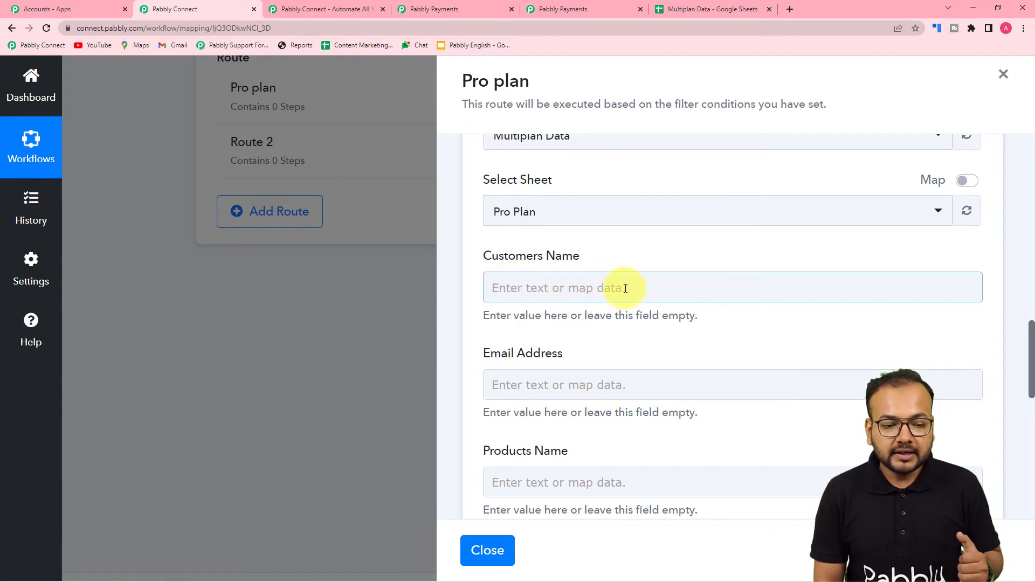
{"action": "left_click", "coordinate": [609, 291]}
{"action": "scroll", "coordinate": [609, 291], "scroll_direction": "down", "scroll_amount": 2}
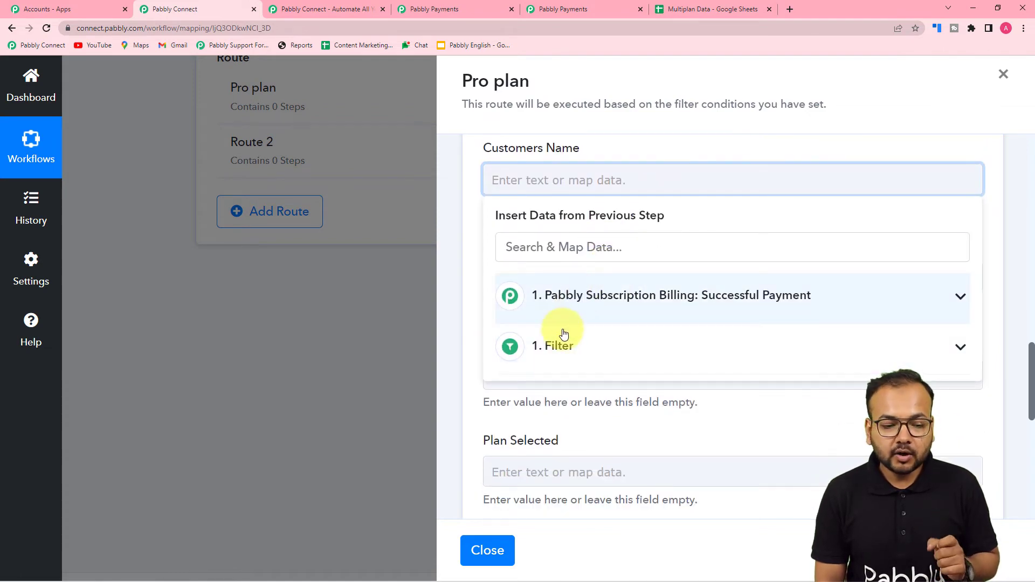
{"action": "left_click", "coordinate": [596, 308]}
{"action": "scroll", "coordinate": [601, 358], "scroll_direction": "down", "scroll_amount": 2}
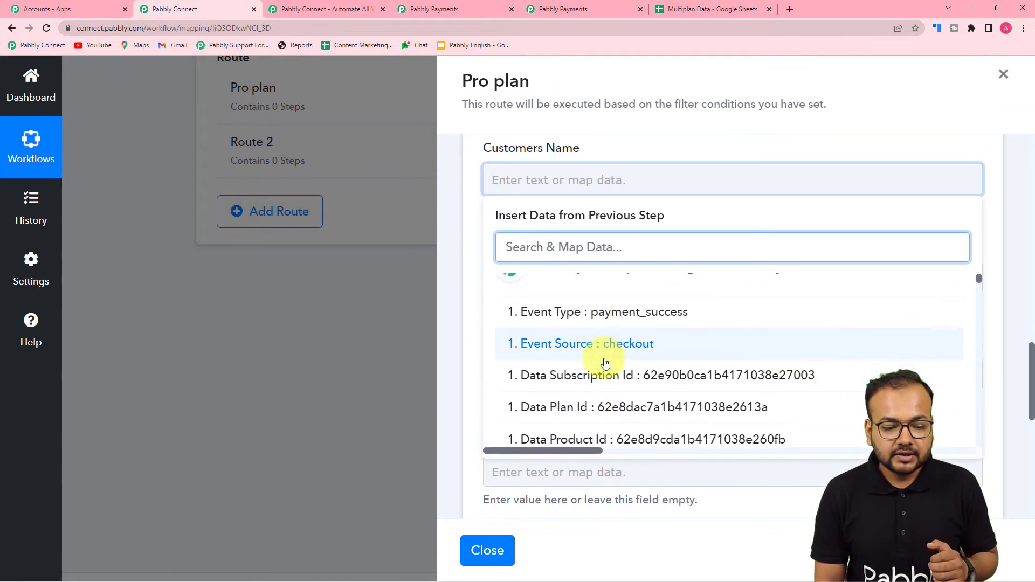
{"action": "scroll", "coordinate": [605, 363], "scroll_direction": "down", "scroll_amount": 8}
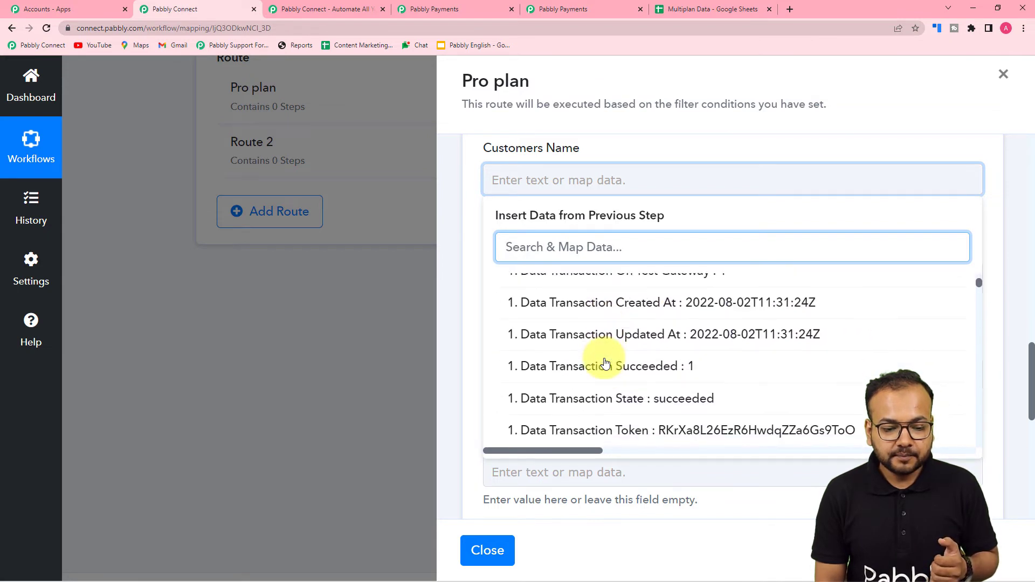
{"action": "scroll", "coordinate": [604, 363], "scroll_direction": "down", "scroll_amount": 8}
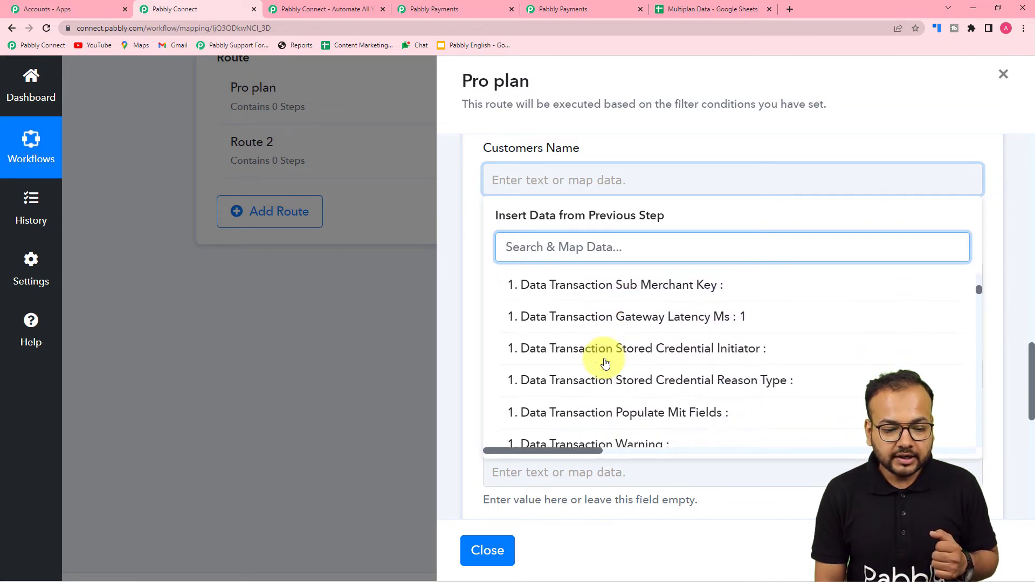
{"action": "scroll", "coordinate": [605, 362], "scroll_direction": "down", "scroll_amount": 5}
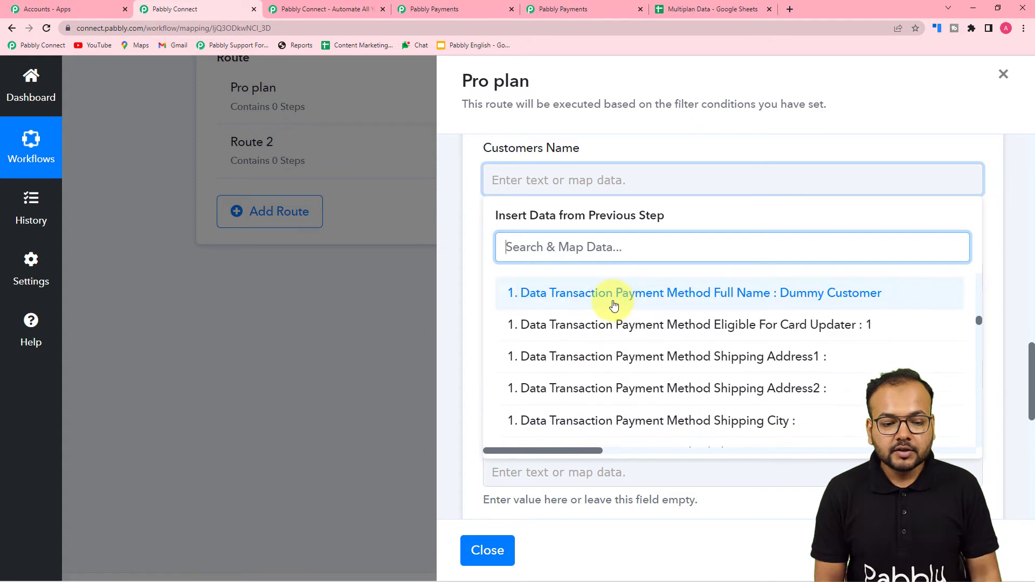
{"action": "left_click", "coordinate": [737, 306]}
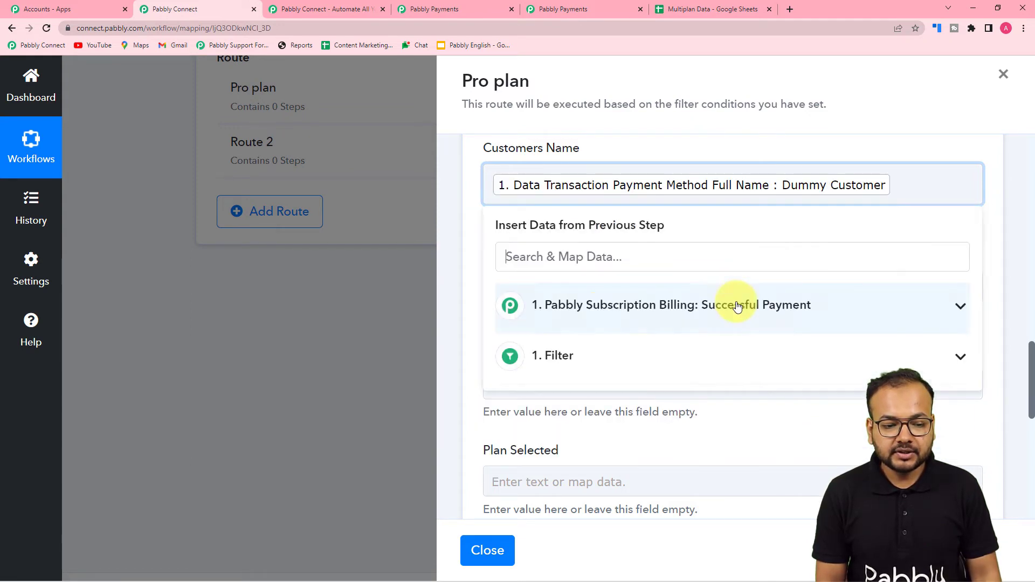
{"action": "left_click", "coordinate": [471, 248]}
Map the Email Address field to Data Transaction Payment Method Email from the Successful Payment response
{"action": "scroll", "coordinate": [501, 227], "scroll_direction": "down", "scroll_amount": 2}
{"action": "left_click", "coordinate": [531, 179]}
{"action": "left_click", "coordinate": [569, 288]}
{"action": "scroll", "coordinate": [647, 405], "scroll_direction": "down", "scroll_amount": 10}
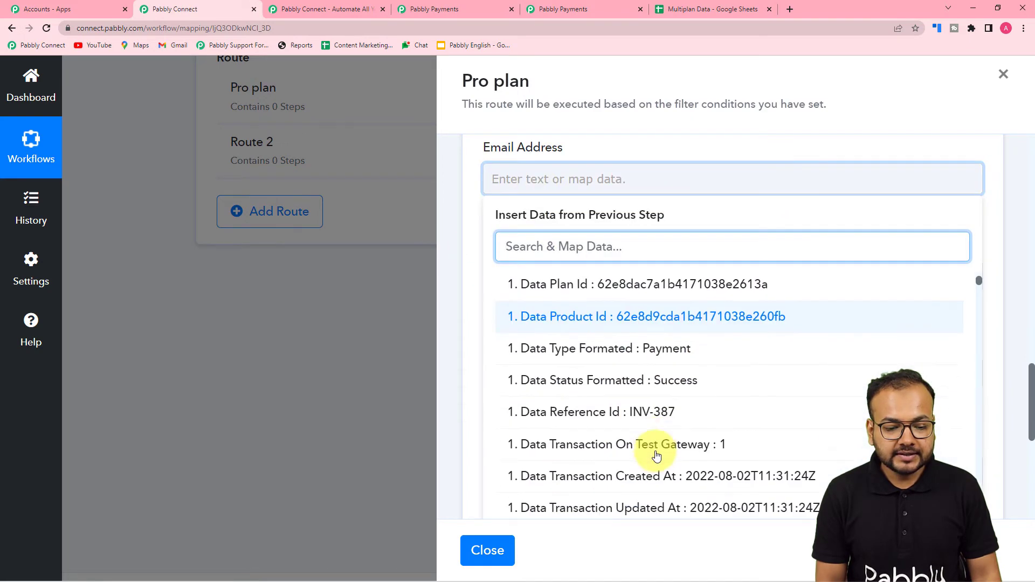
{"action": "scroll", "coordinate": [657, 455], "scroll_direction": "down", "scroll_amount": 15}
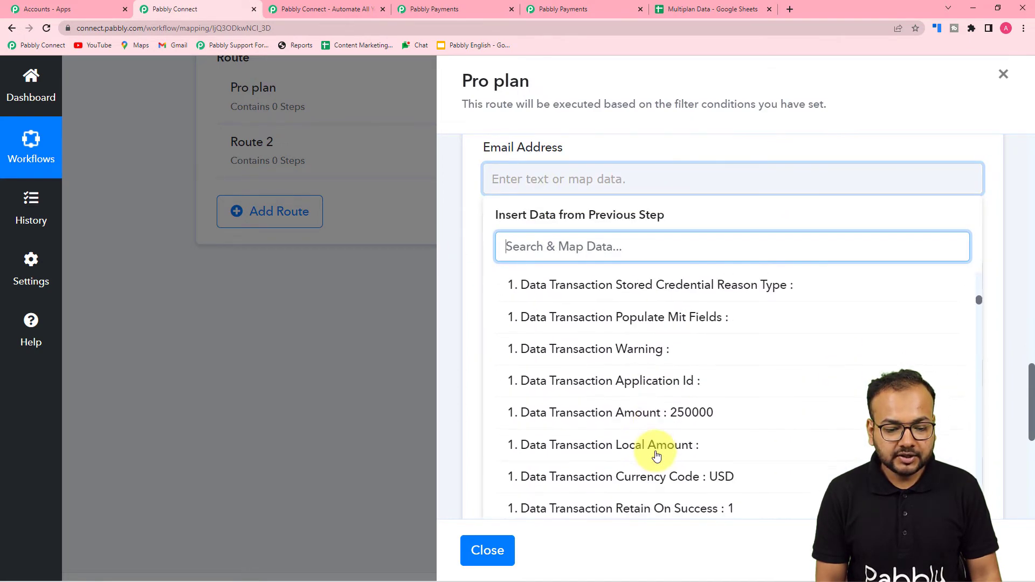
{"action": "scroll", "coordinate": [656, 456], "scroll_direction": "down", "scroll_amount": 15}
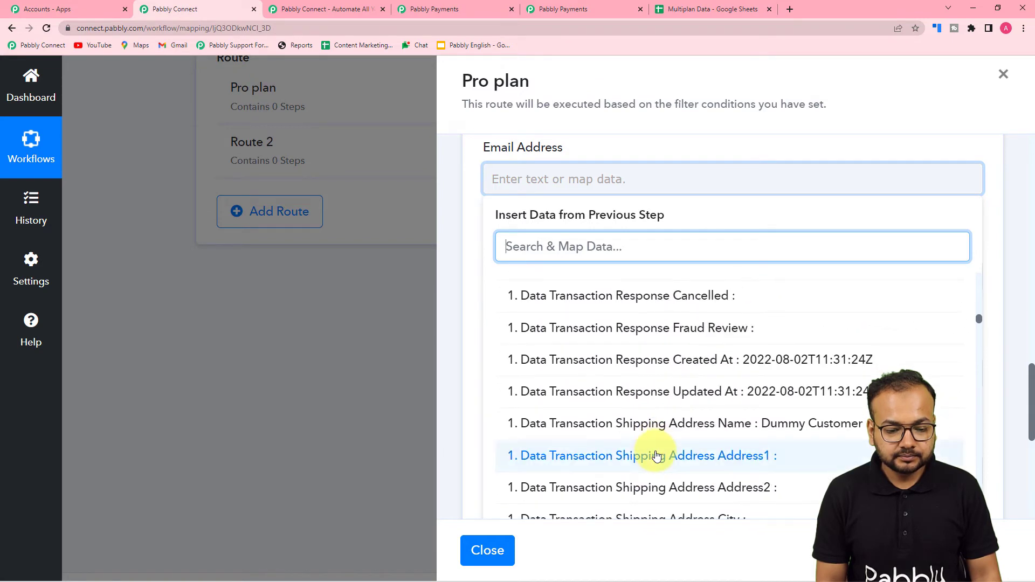
{"action": "scroll", "coordinate": [657, 456], "scroll_direction": "down", "scroll_amount": 2}
{"action": "scroll", "coordinate": [656, 455], "scroll_direction": "up", "scroll_amount": 2}
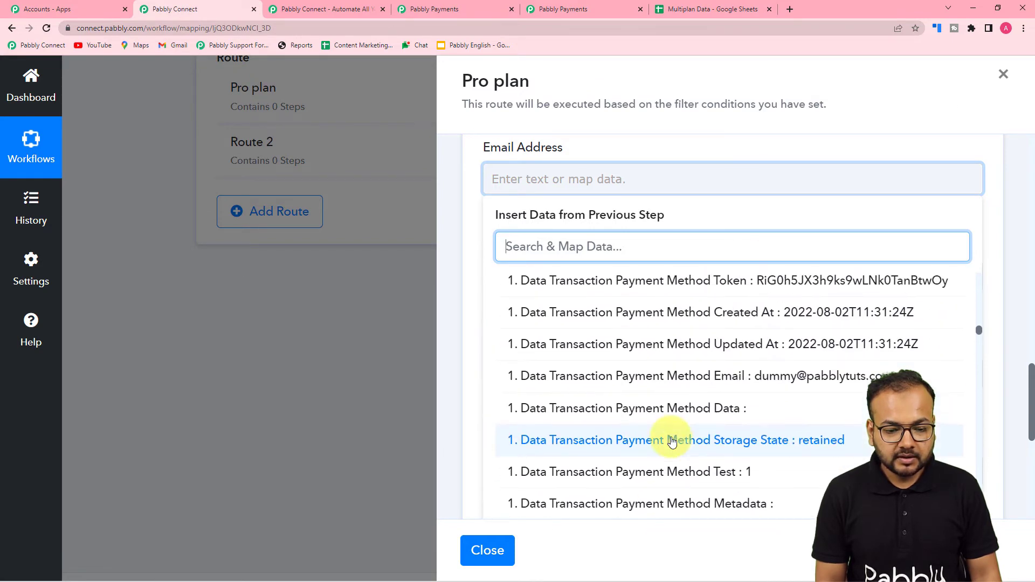
{"action": "left_click", "coordinate": [735, 386]}
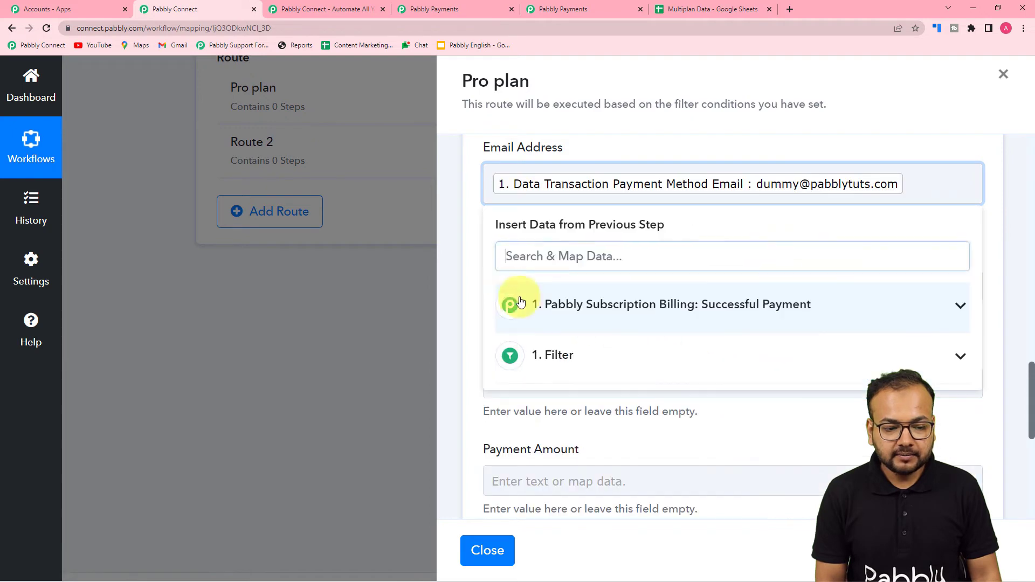
{"action": "left_click", "coordinate": [474, 282]}
Map the Products Name field to Data Invoice Product Product Name from the Successful Payment response
{"action": "scroll", "coordinate": [473, 282], "scroll_direction": "down", "scroll_amount": 3}
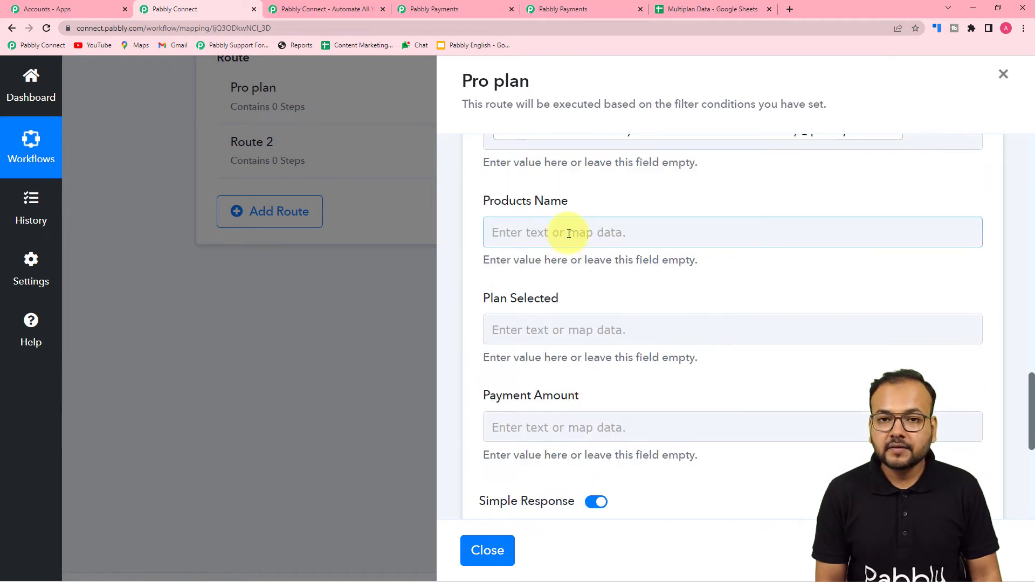
{"action": "left_click", "coordinate": [569, 232]}
{"action": "scroll", "coordinate": [568, 233], "scroll_direction": "down", "scroll_amount": 3}
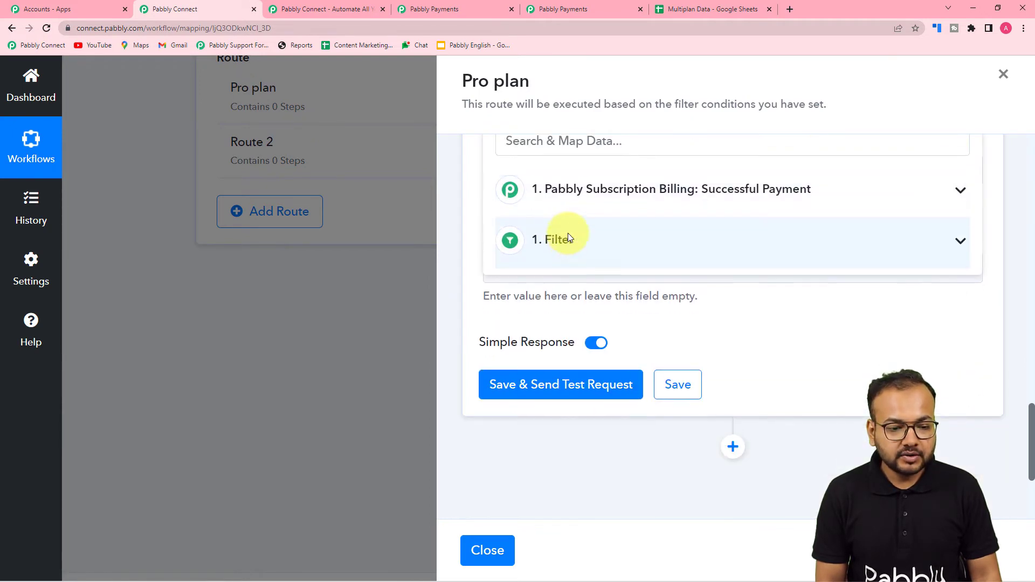
{"action": "left_click", "coordinate": [577, 194]}
{"action": "scroll", "coordinate": [606, 307], "scroll_direction": "up", "scroll_amount": 3}
{"action": "scroll", "coordinate": [611, 428], "scroll_direction": "down", "scroll_amount": 3}
{"action": "scroll", "coordinate": [611, 434], "scroll_direction": "down", "scroll_amount": 10}
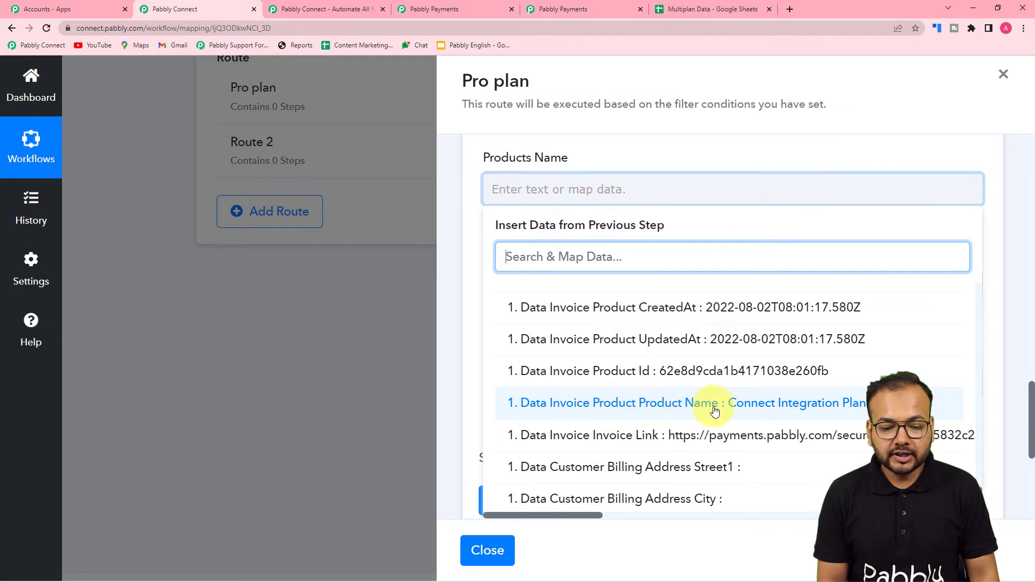
{"action": "left_click", "coordinate": [789, 410]}
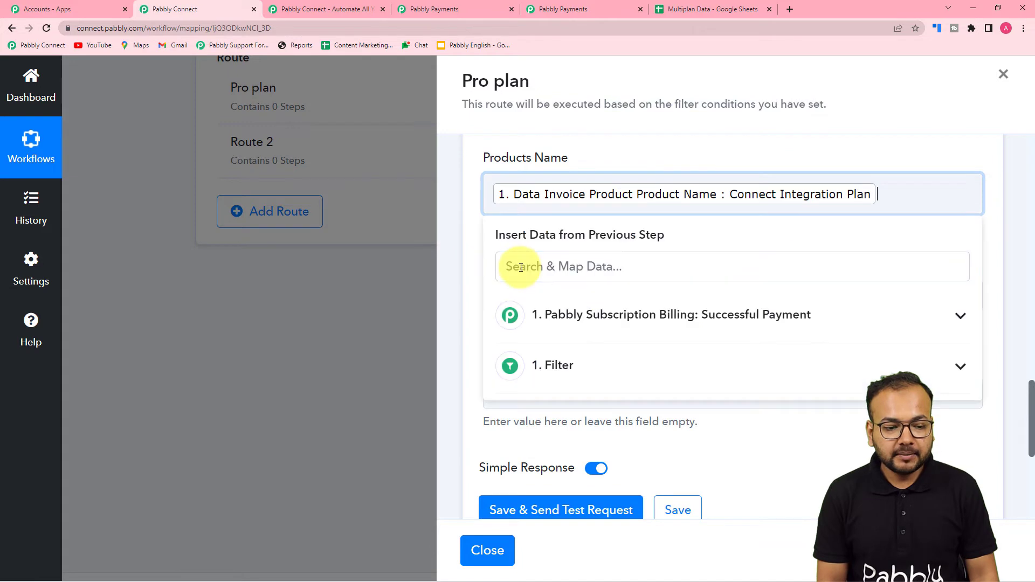
{"action": "scroll", "coordinate": [496, 262], "scroll_direction": "down", "scroll_amount": 1}
{"action": "left_click", "coordinate": [469, 260]}
Search the Successful Payment data for "plan" and map the Plan Selected field to Data Subscription Plan Plan Name
{"action": "left_click", "coordinate": [532, 242]}
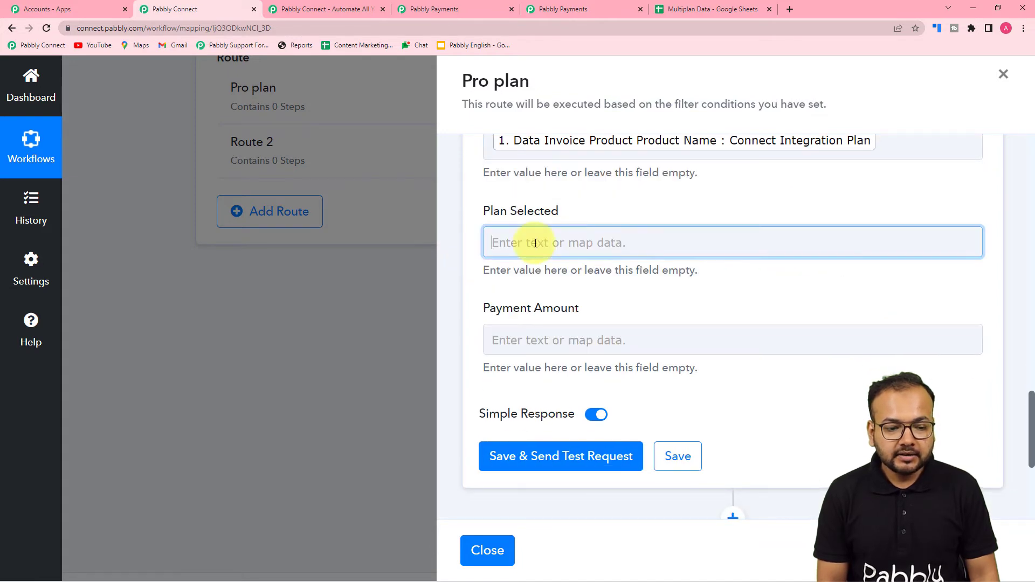
{"action": "left_click", "coordinate": [573, 366]}
{"action": "left_click", "coordinate": [585, 318]}
{"action": "type", "text": "pla"}
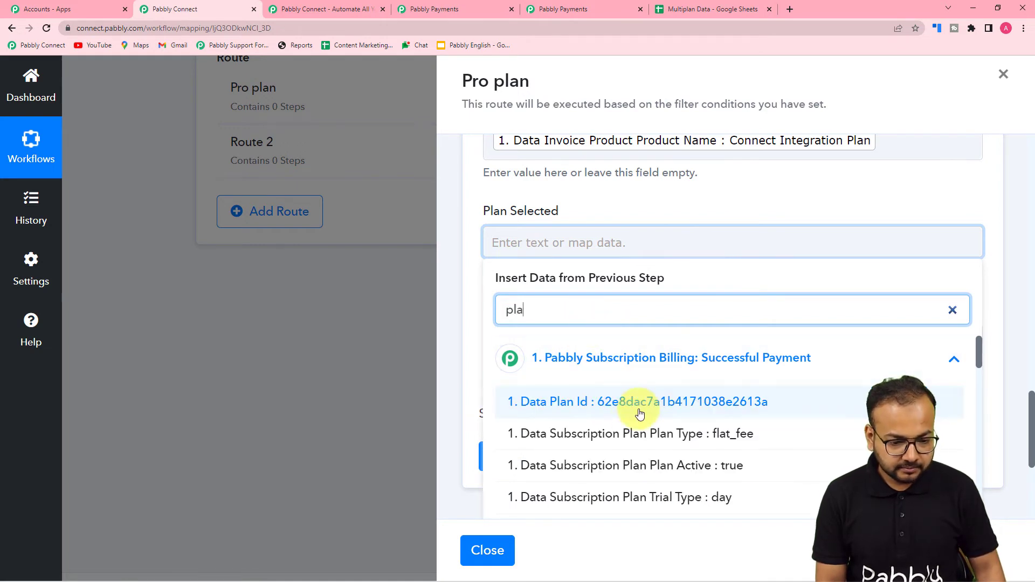
{"action": "type", "text": "n"}
{"action": "scroll", "coordinate": [622, 442], "scroll_direction": "down", "scroll_amount": 6}
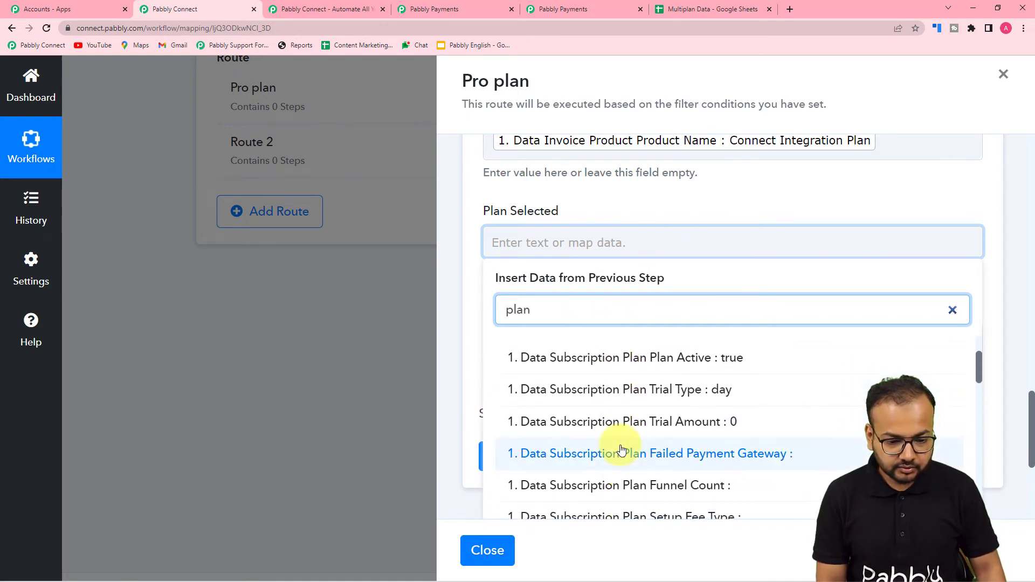
{"action": "scroll", "coordinate": [622, 449], "scroll_direction": "down", "scroll_amount": 2}
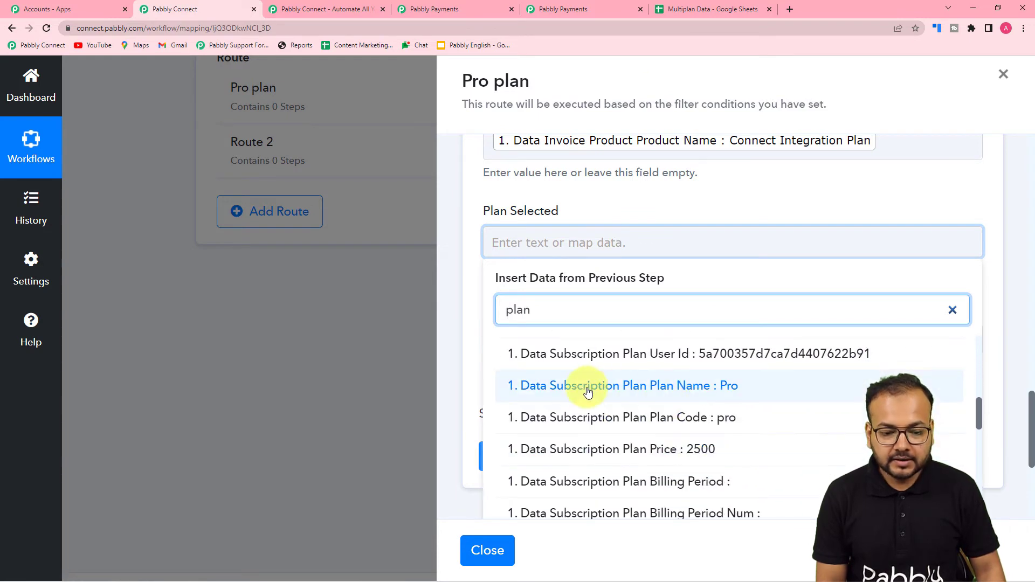
{"action": "left_click", "coordinate": [672, 393]}
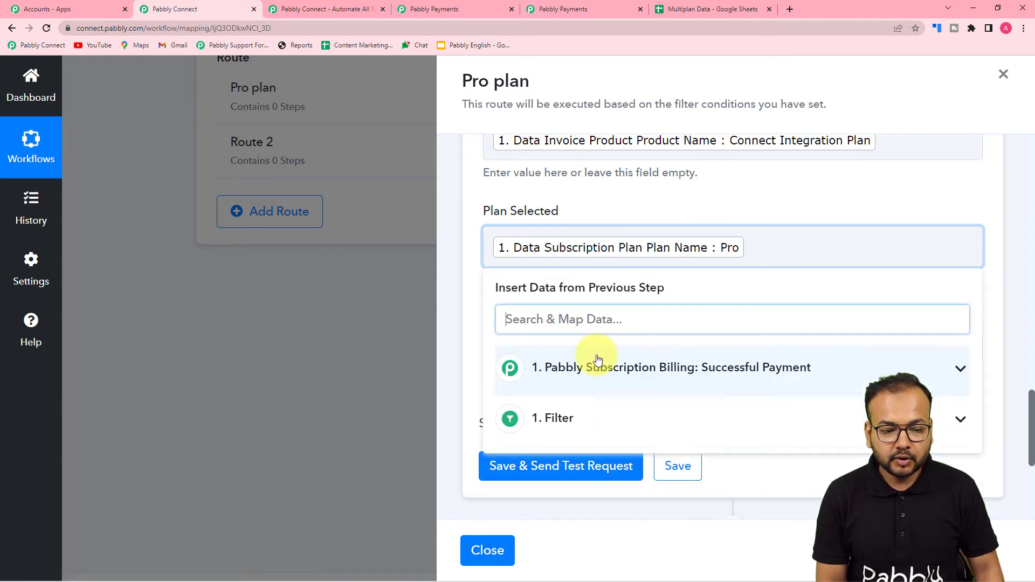
{"action": "left_click", "coordinate": [475, 300]}
Search the Successful Payment data for "amou" and map the Payment Amount field to Data Subscription Amount
{"action": "scroll", "coordinate": [476, 303], "scroll_direction": "down", "scroll_amount": 2}
{"action": "left_click", "coordinate": [557, 236]}
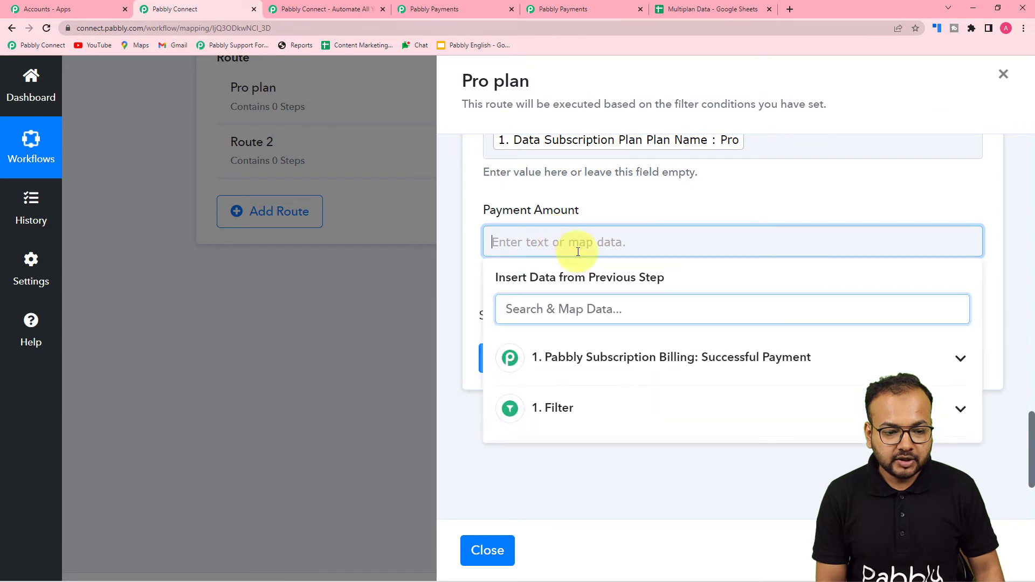
{"action": "left_click", "coordinate": [574, 377]}
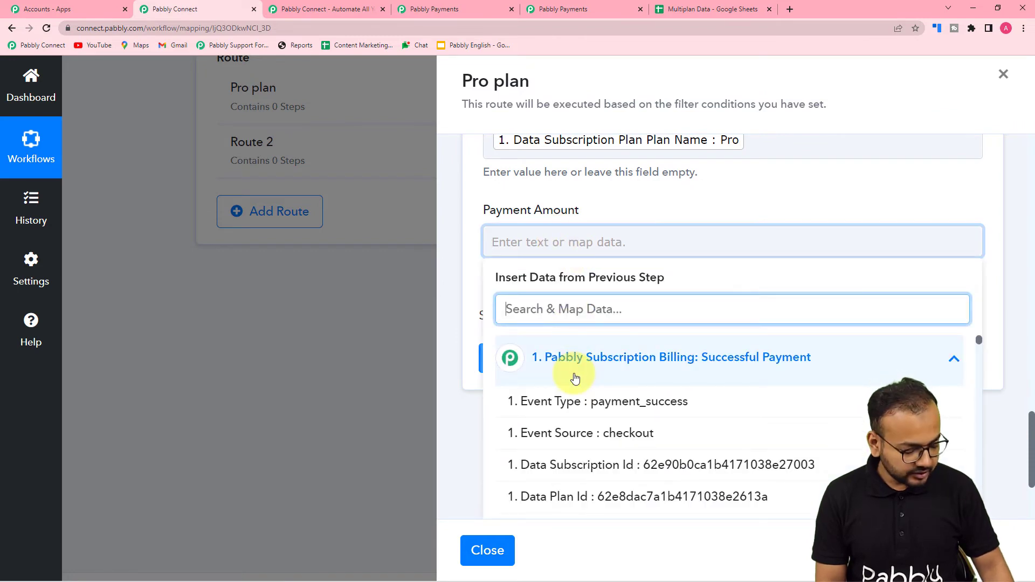
{"action": "type", "text": "amou"}
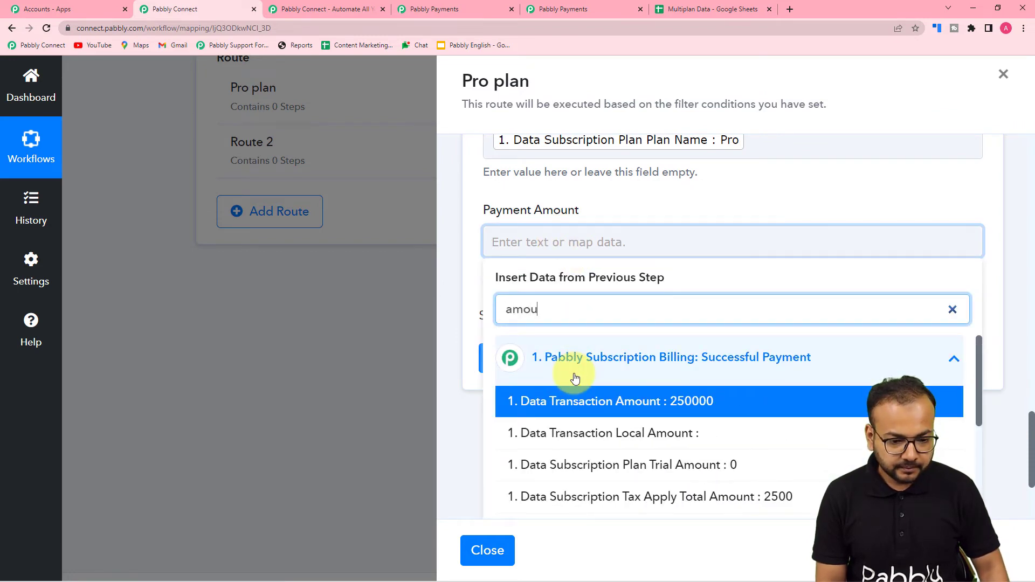
{"action": "scroll", "coordinate": [575, 377], "scroll_direction": "down", "scroll_amount": 1}
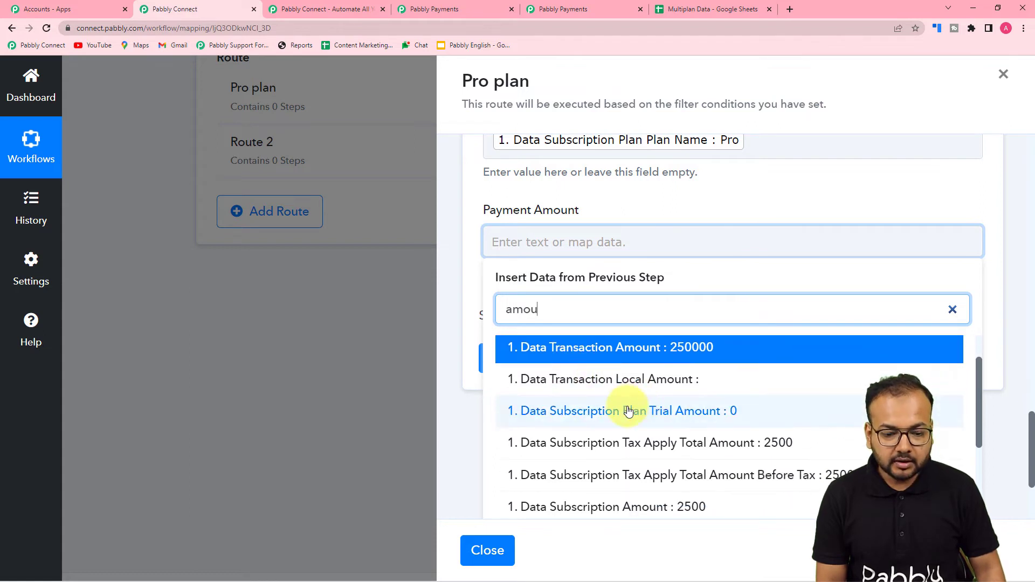
{"action": "scroll", "coordinate": [718, 444], "scroll_direction": "down", "scroll_amount": 1}
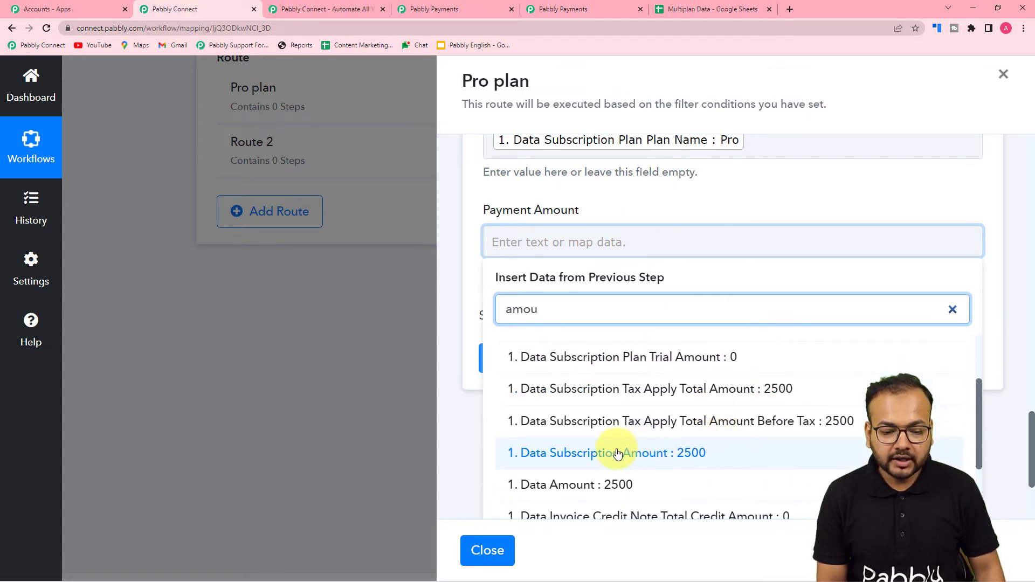
{"action": "left_click", "coordinate": [694, 461]}
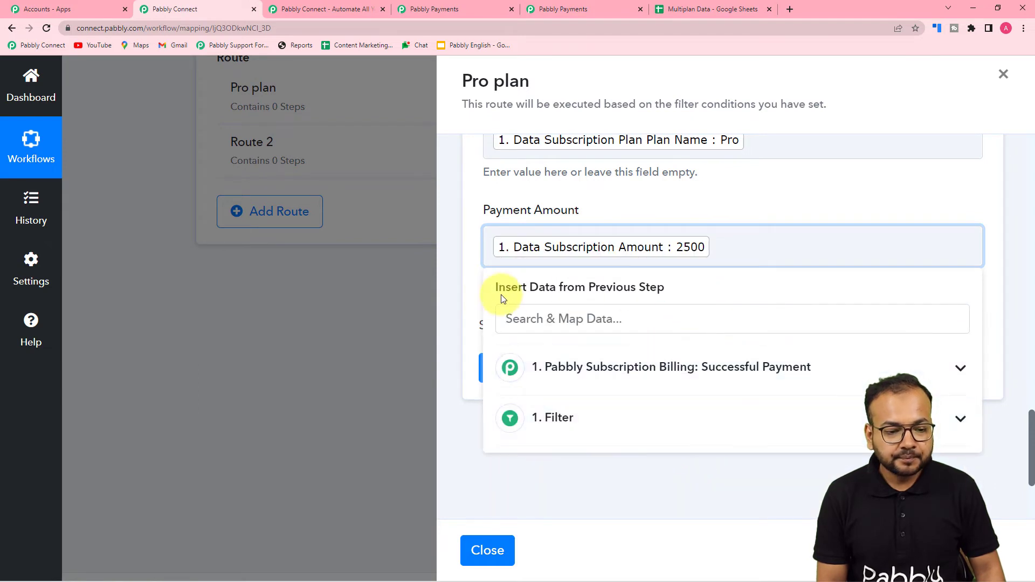
Switch to Google Sheets and view the Pro Plan sheet of the Multiplan Data spreadsheet
{"action": "left_click", "coordinate": [462, 293]}
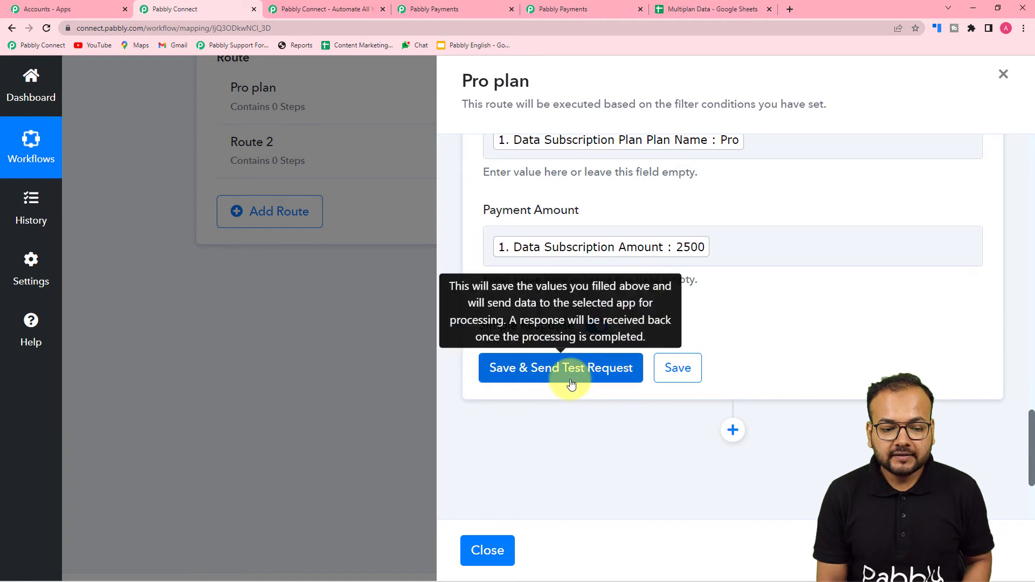
{"action": "left_click", "coordinate": [684, 12]}
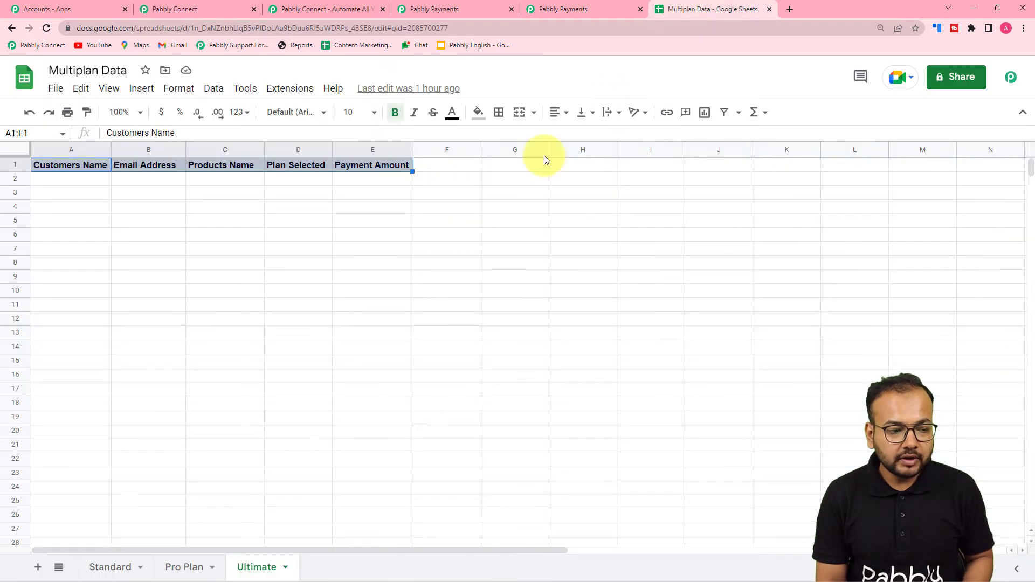
{"action": "left_click", "coordinate": [189, 570]}
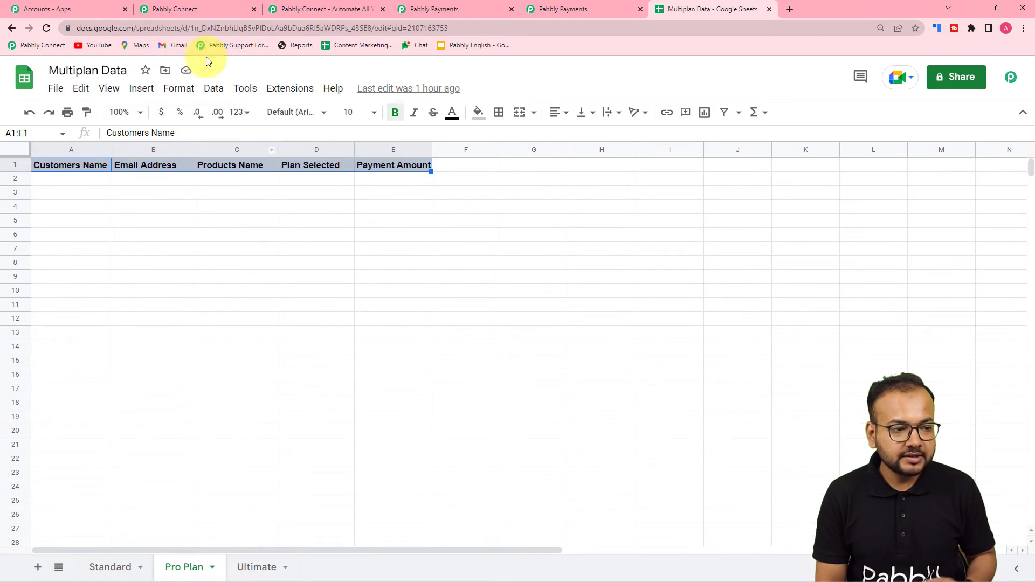
Return to Pabbly Connect, save the Pro plan route's Add New Row action with a test request, and review the response
{"action": "left_click", "coordinate": [182, 8]}
{"action": "left_click", "coordinate": [534, 369]}
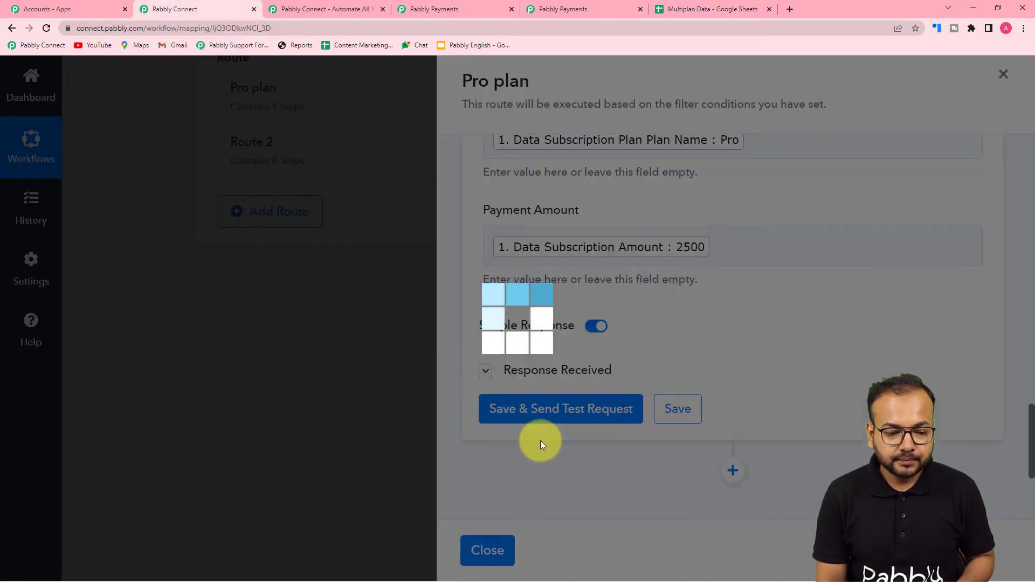
{"action": "scroll", "coordinate": [541, 441], "scroll_direction": "down", "scroll_amount": 3}
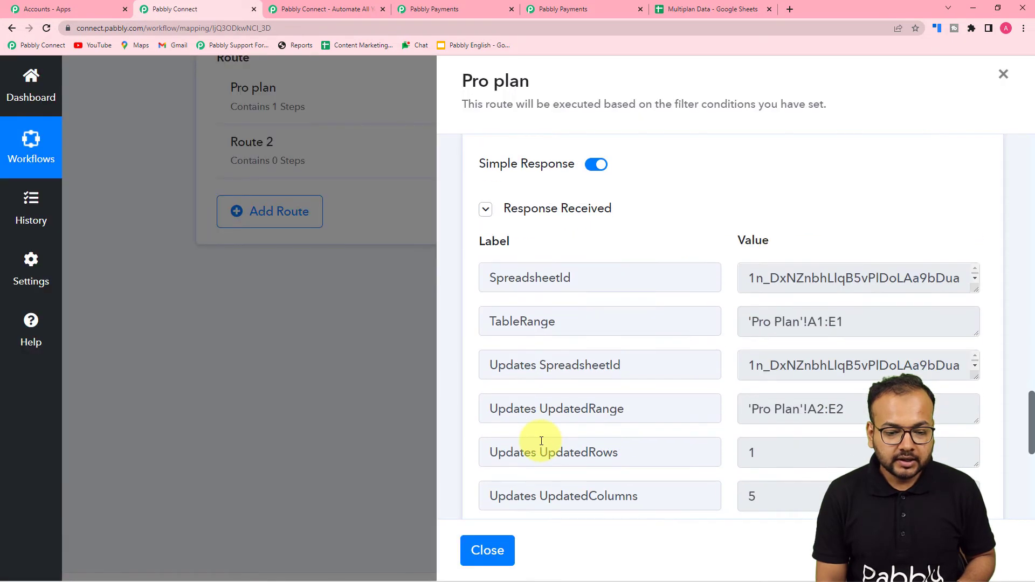
{"action": "scroll", "coordinate": [541, 441], "scroll_direction": "down", "scroll_amount": 2}
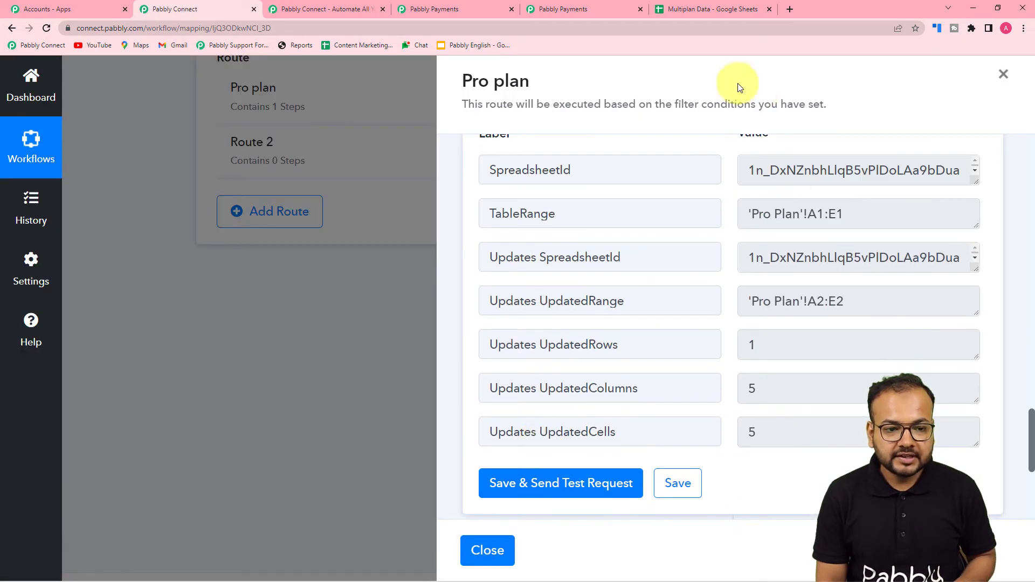
Switch to Google Sheets and widen the Email Address and Products Name columns of the Pro Plan sheet
{"action": "left_click", "coordinate": [731, 5]}
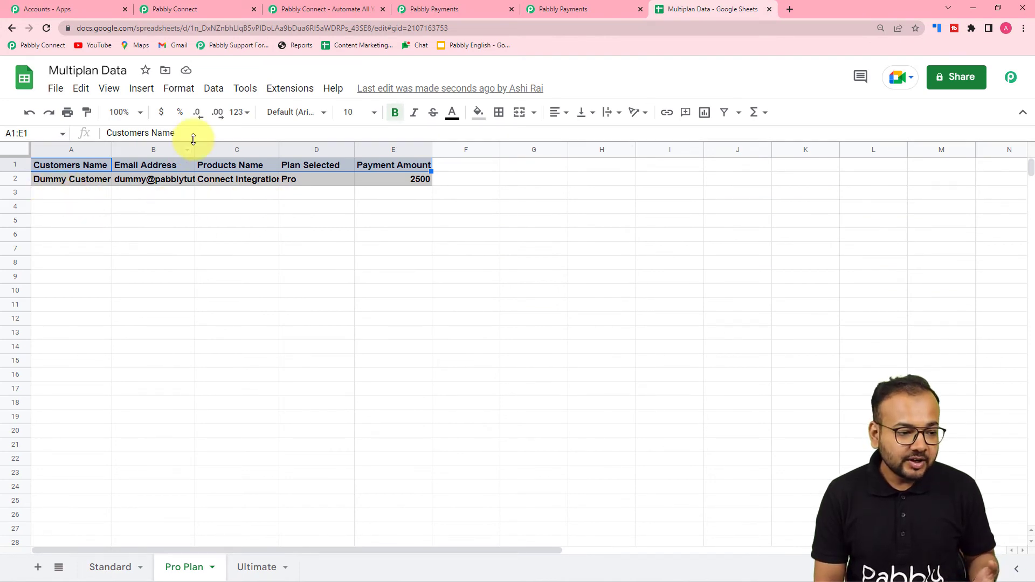
{"action": "left_click_drag", "start_coordinate": [211, 143], "coordinate": [214, 144]}
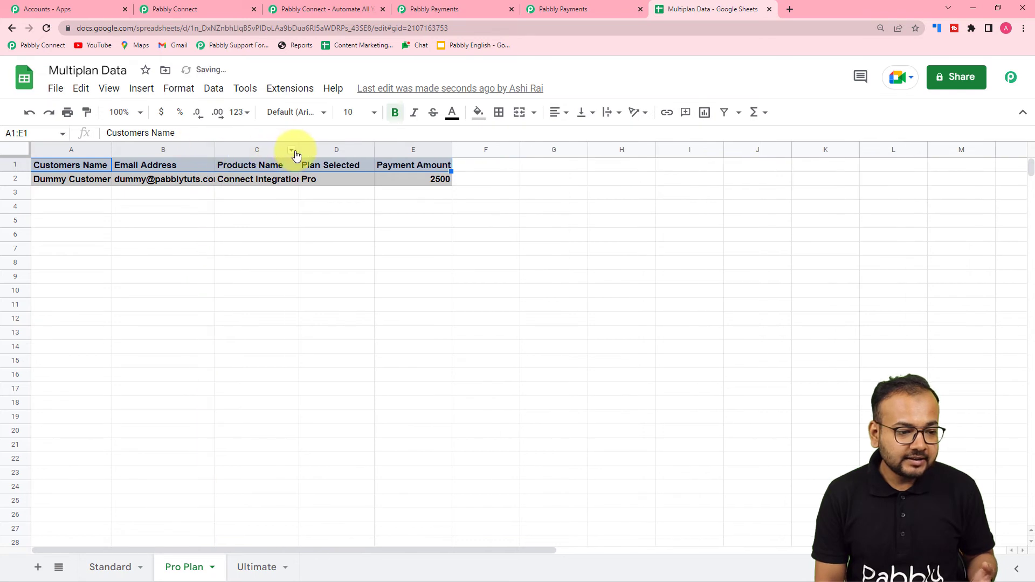
{"action": "left_click_drag", "start_coordinate": [296, 151], "coordinate": [321, 149]}
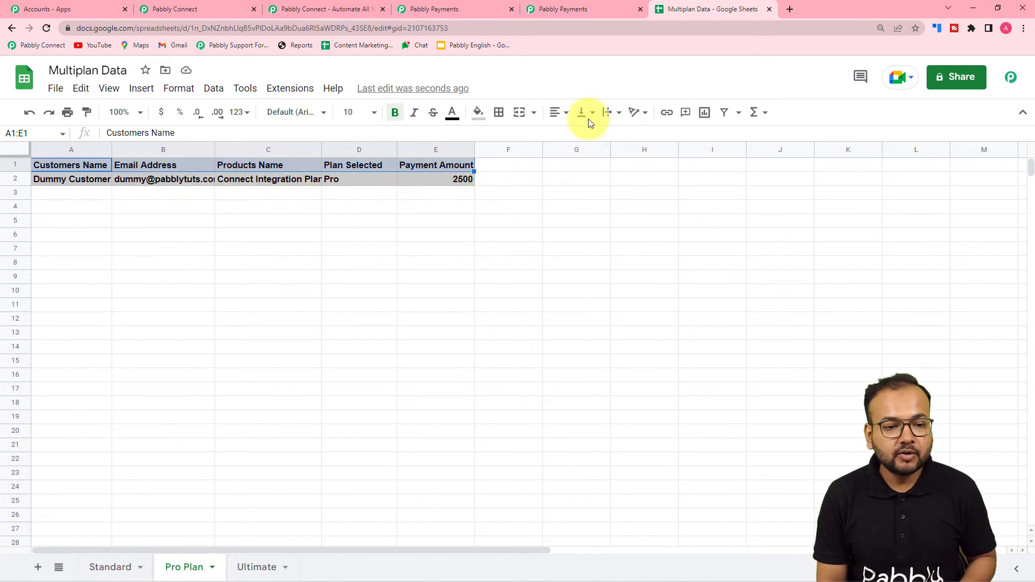
Return to Pabbly Connect, close the Pro plan route's settings and delete Route 2 from the router
{"action": "left_click", "coordinate": [176, 13]}
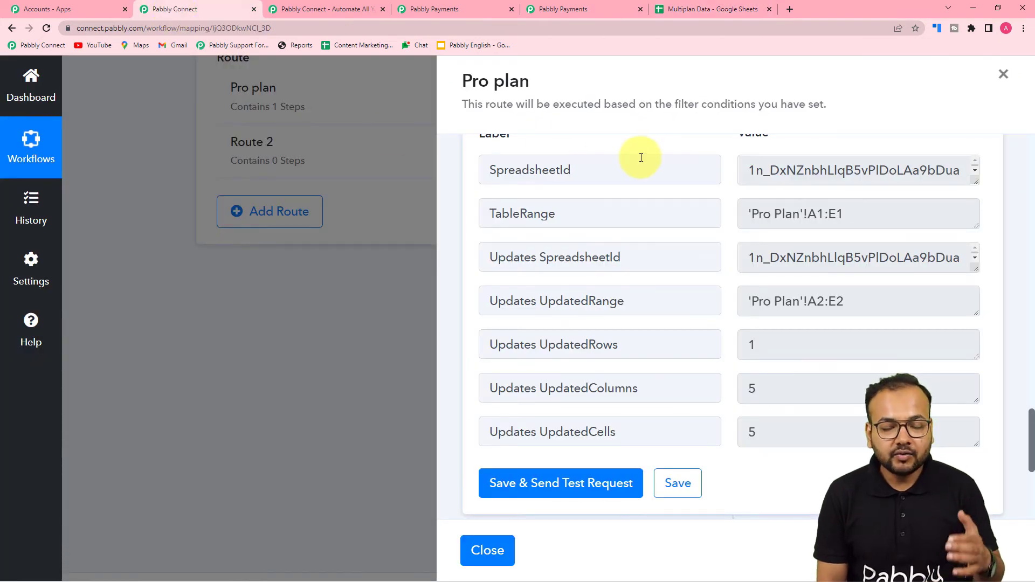
{"action": "left_click", "coordinate": [479, 547]}
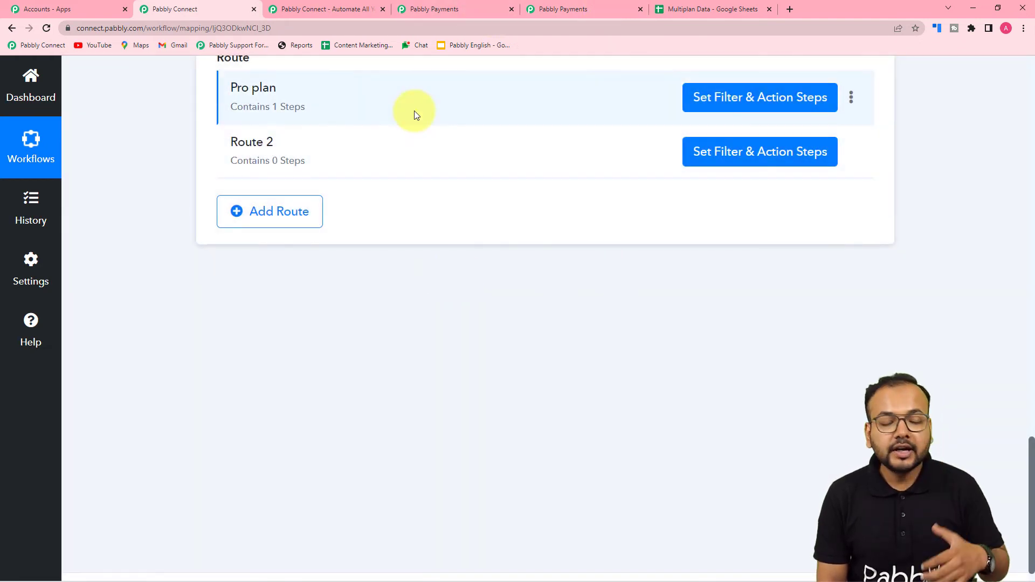
{"action": "scroll", "coordinate": [498, 279], "scroll_direction": "up", "scroll_amount": 2}
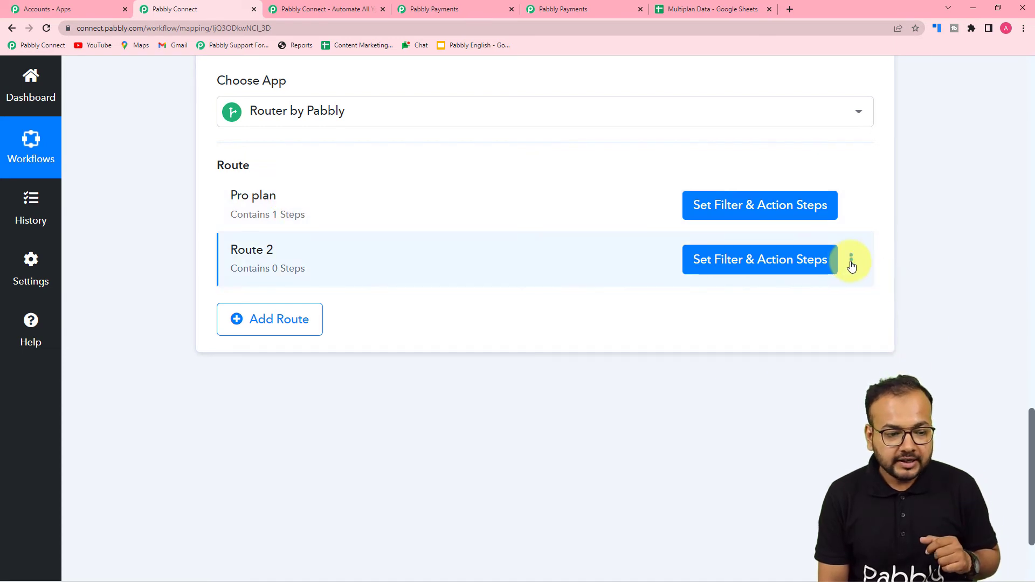
{"action": "left_click", "coordinate": [851, 264]}
{"action": "left_click", "coordinate": [768, 334]}
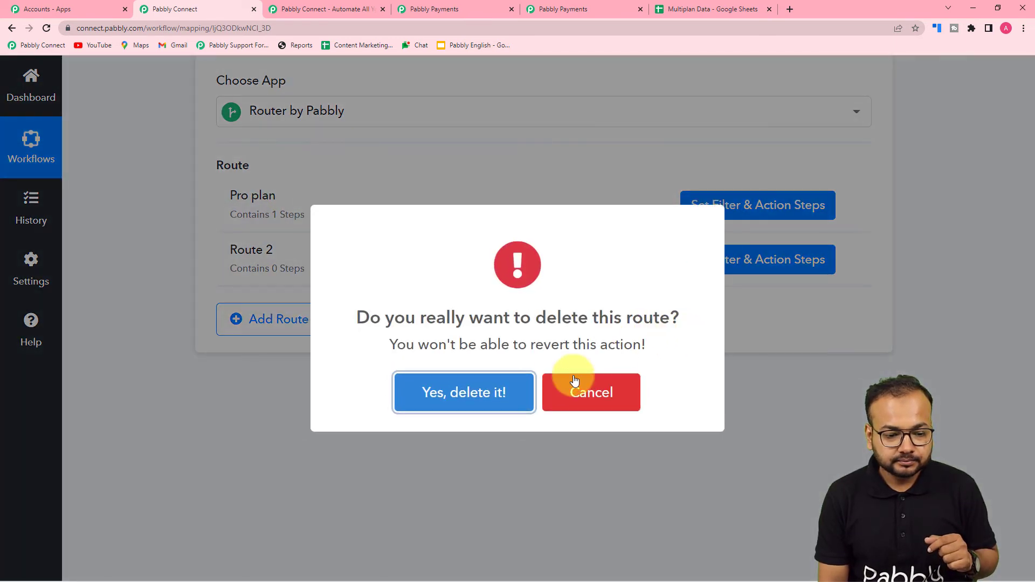
{"action": "left_click", "coordinate": [494, 401]}
{"action": "left_click", "coordinate": [526, 401]}
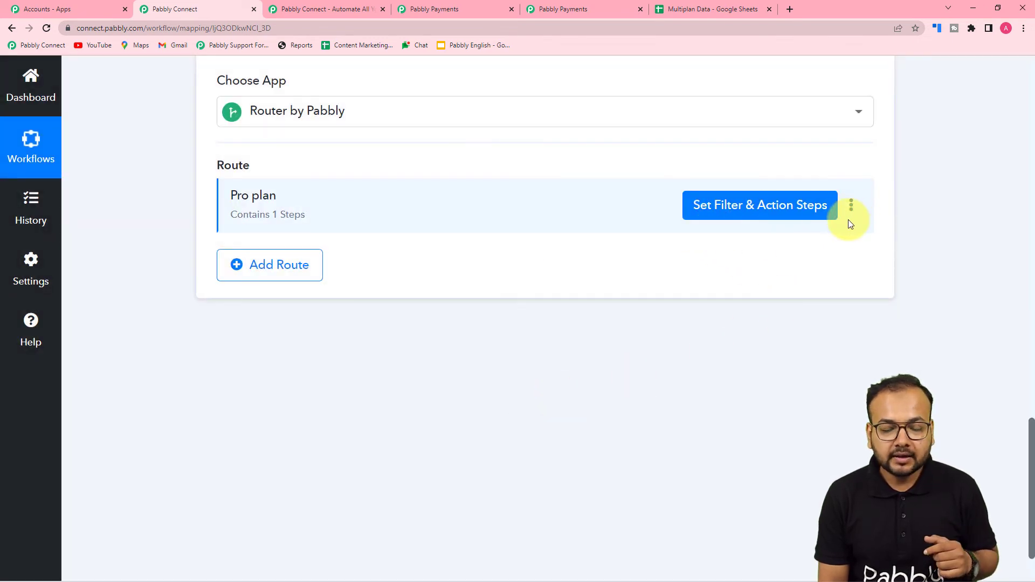
Clone the Pro plan route in the router
{"action": "left_click", "coordinate": [851, 208]}
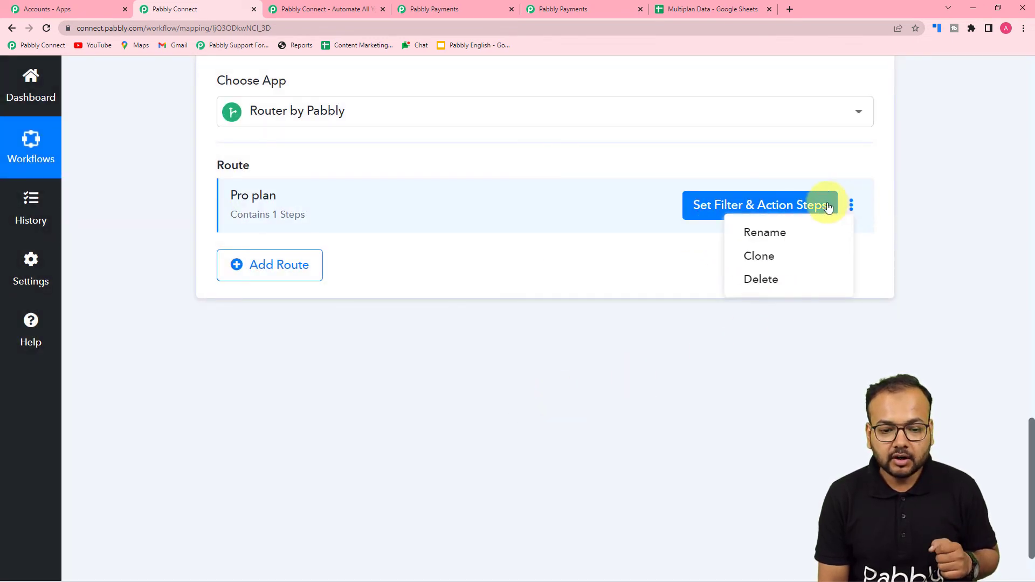
{"action": "left_click", "coordinate": [779, 260]}
{"action": "left_click", "coordinate": [485, 392]}
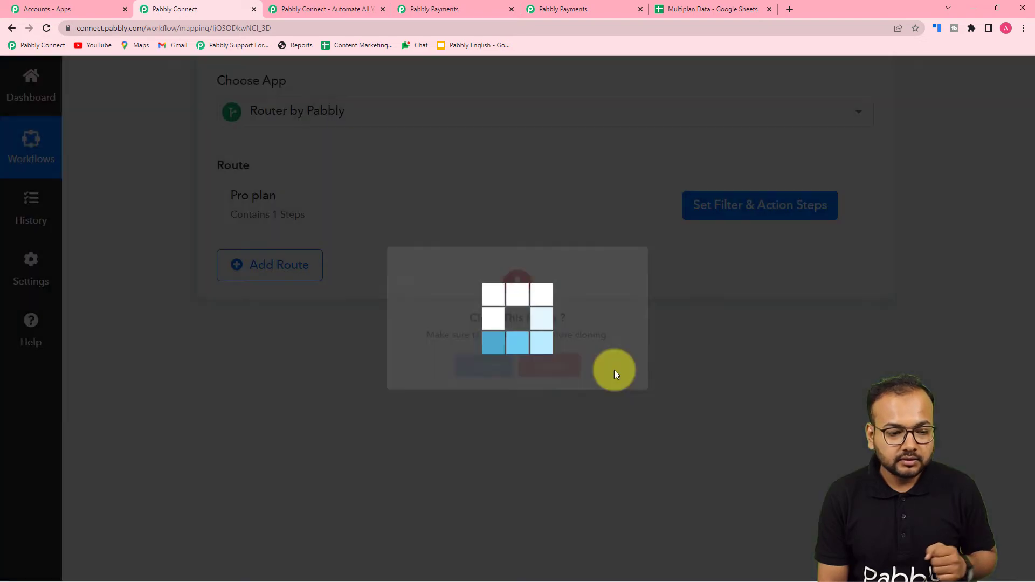
{"action": "left_click", "coordinate": [524, 387]}
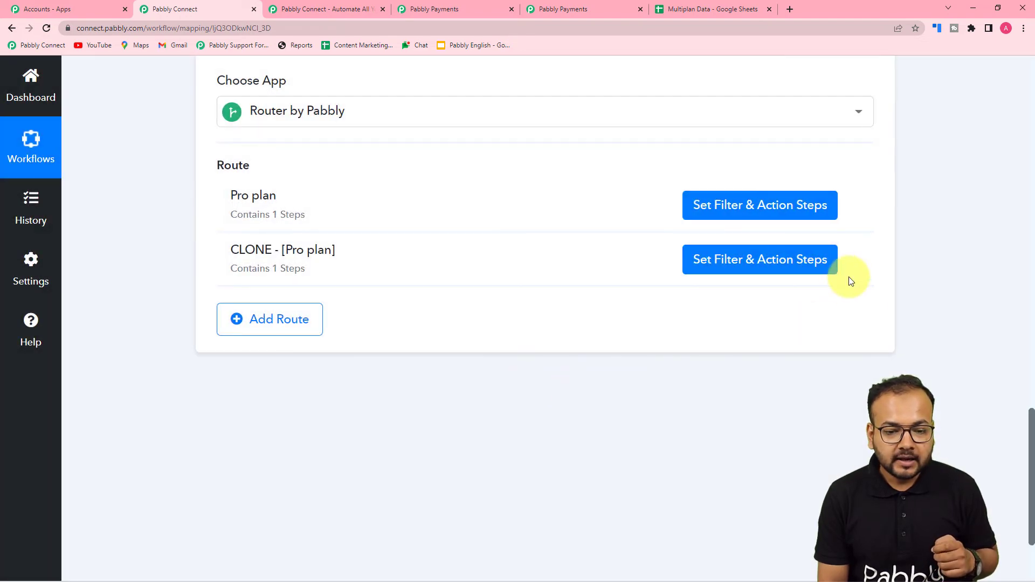
Clone the CLONE - [Pro plan] route and rename the two cloned routes Standard Plan and Ultimate Plan
{"action": "left_click", "coordinate": [850, 260]}
{"action": "left_click", "coordinate": [761, 312]}
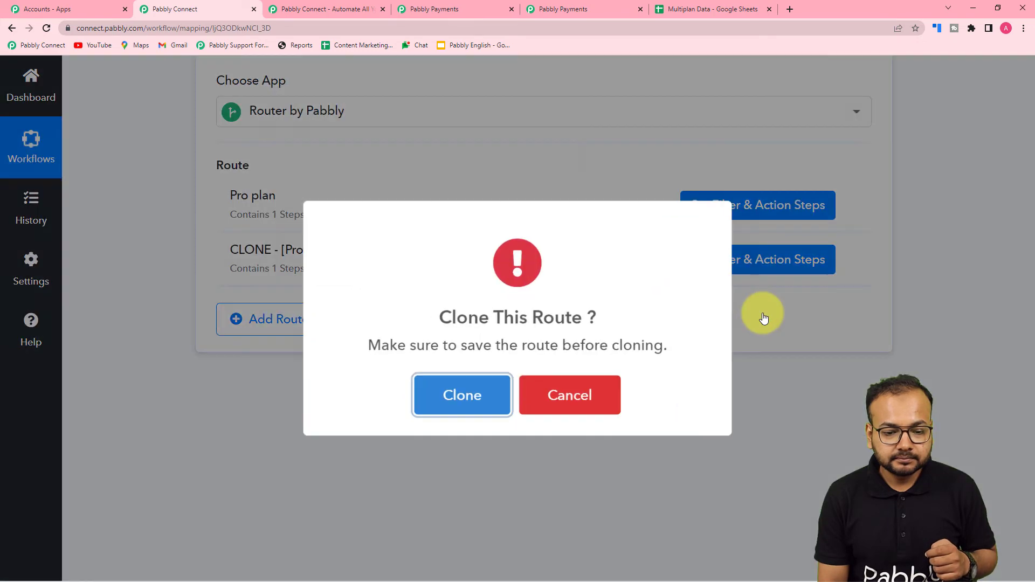
{"action": "left_click", "coordinate": [504, 395]}
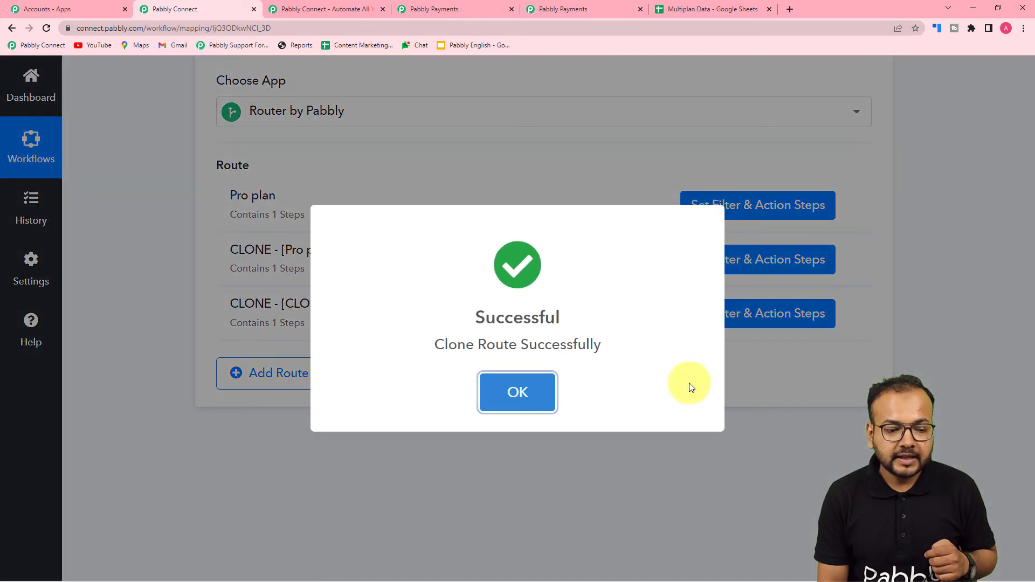
{"action": "left_click", "coordinate": [510, 391]}
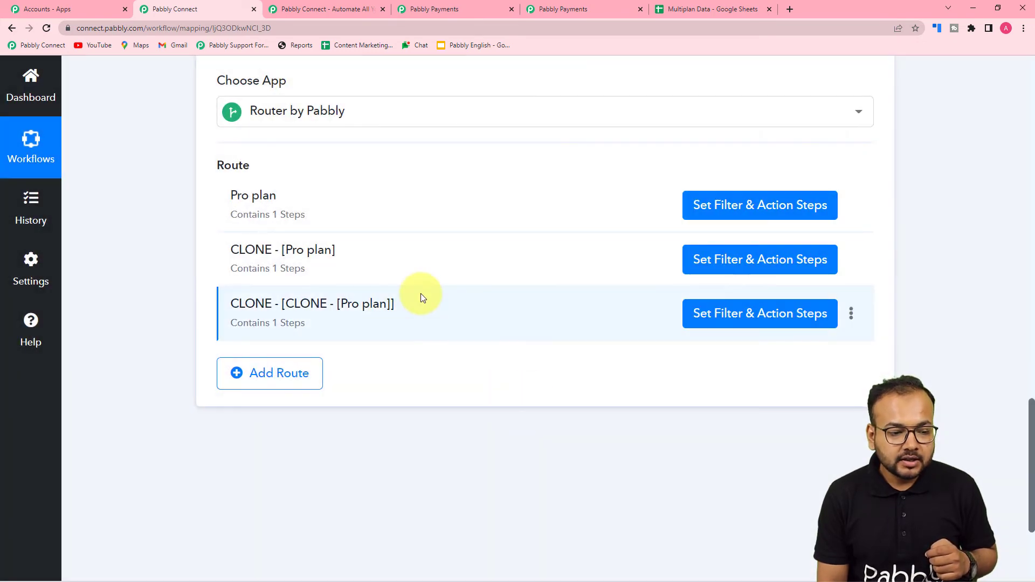
{"action": "left_click", "coordinate": [850, 260]}
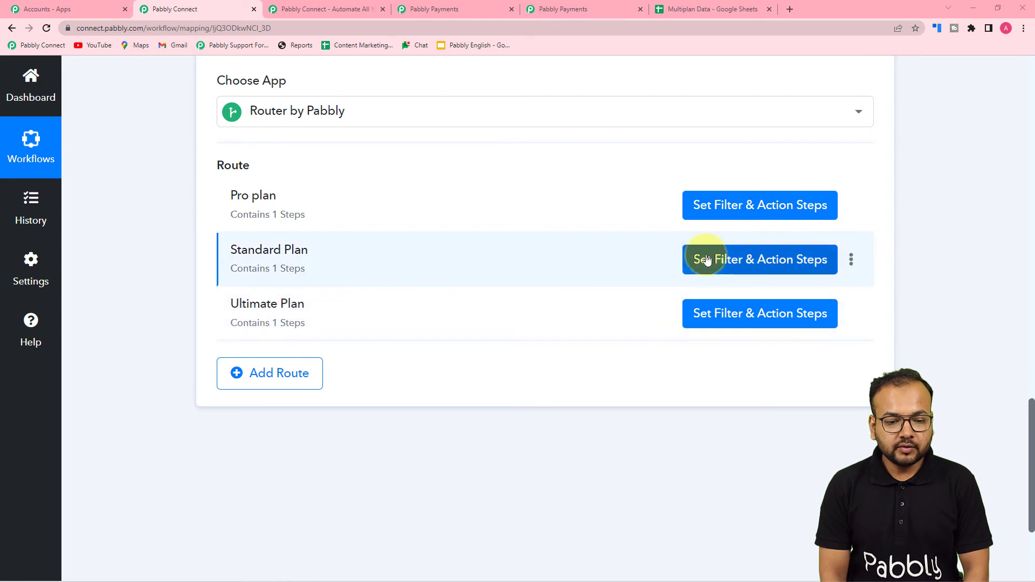
Open the Standard Plan route's filter and set its condition value to Standard
{"action": "left_click", "coordinate": [722, 263]}
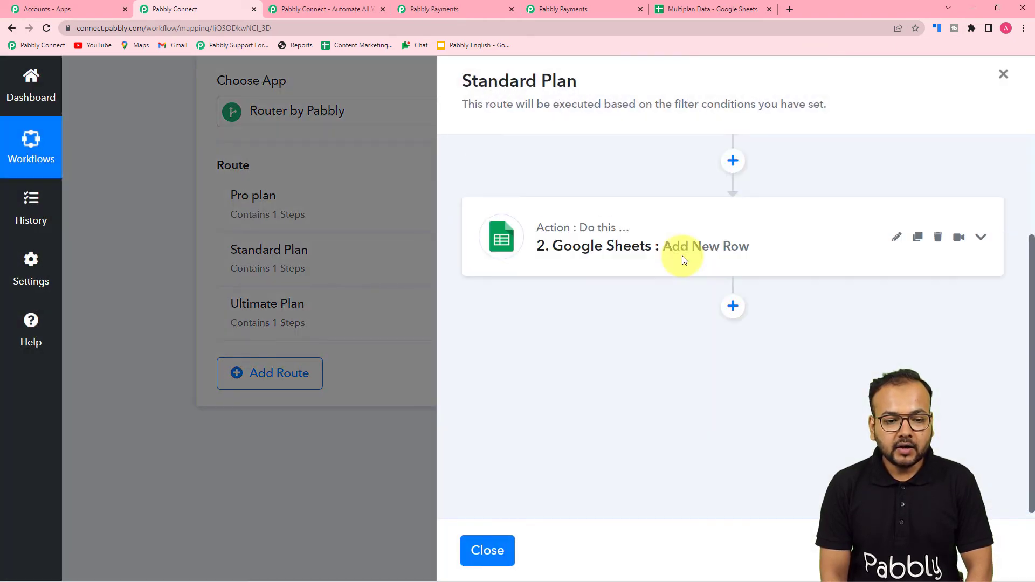
{"action": "left_click", "coordinate": [683, 218]}
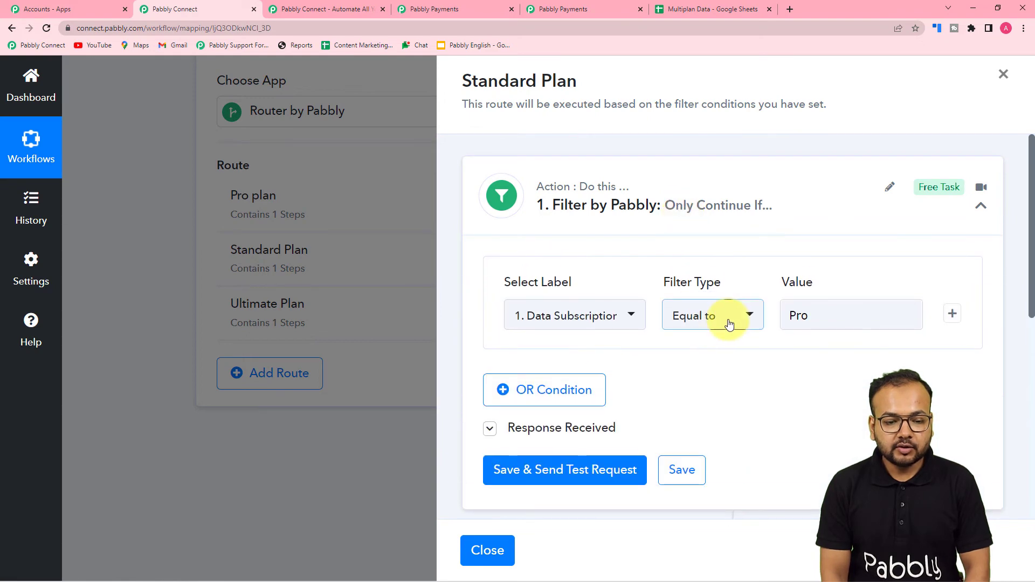
{"action": "scroll", "coordinate": [725, 320], "scroll_direction": "down", "scroll_amount": 4}
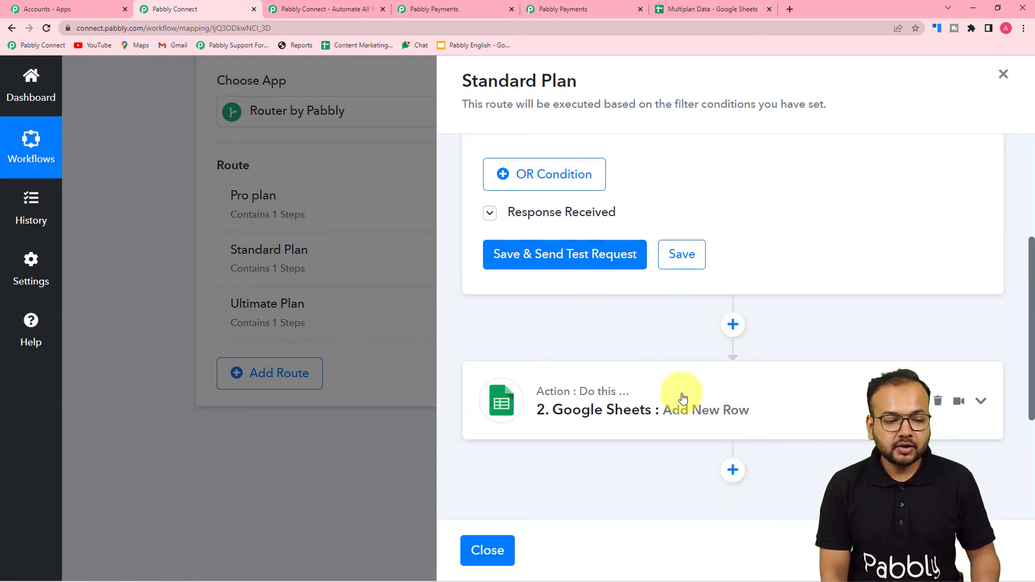
{"action": "scroll", "coordinate": [683, 342], "scroll_direction": "up", "scroll_amount": 4}
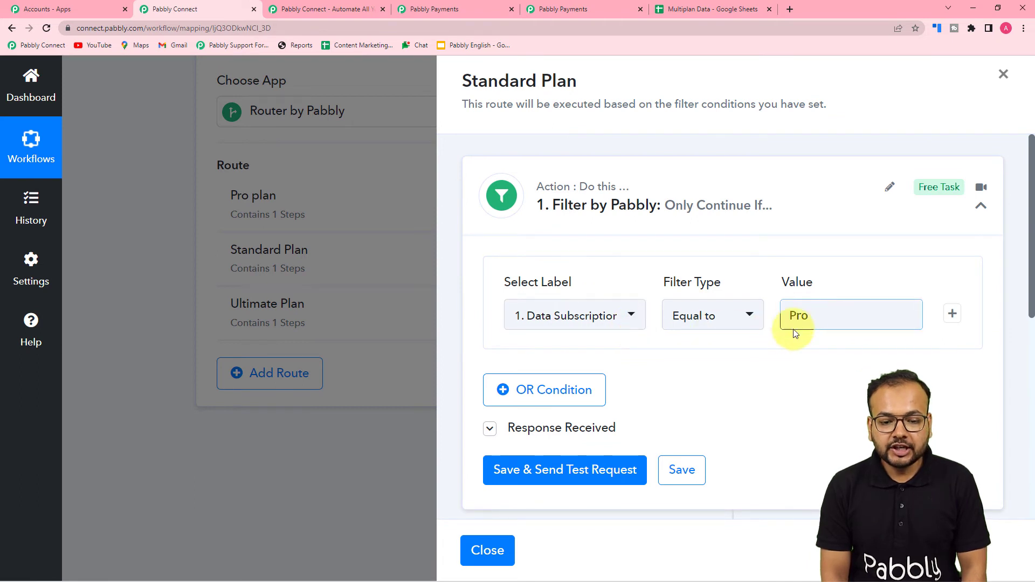
{"action": "left_click", "coordinate": [813, 322]}
{"action": "key", "text": "BackSpace"}
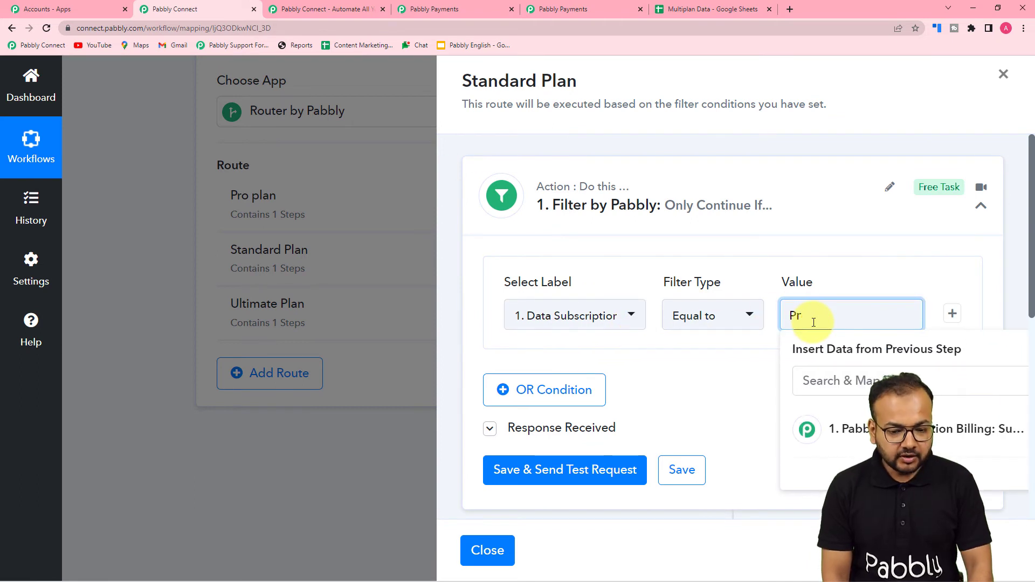
{"action": "key", "text": "BackSpace"}
{"action": "type", "text": "Standard"}
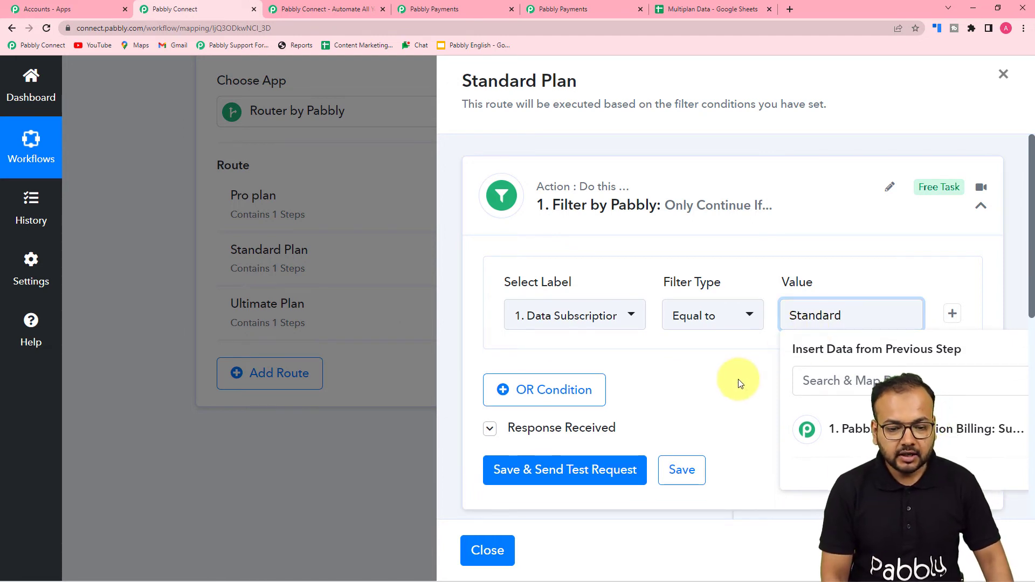
{"action": "left_click", "coordinate": [739, 379]}
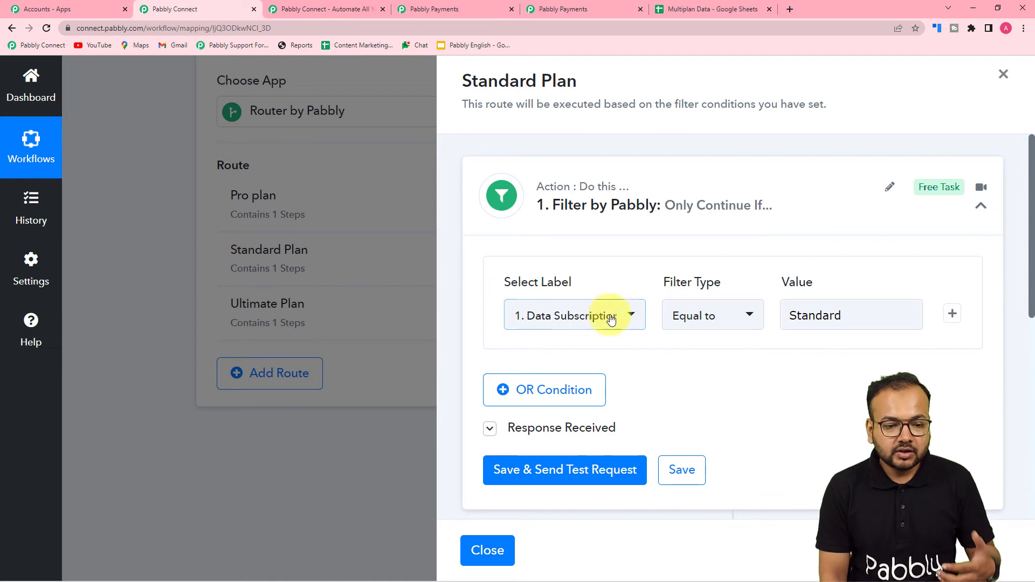
In the Standard Plan route's Google Sheets action, refresh the sheet list and select the Standard sheet
{"action": "scroll", "coordinate": [593, 316], "scroll_direction": "down", "scroll_amount": 1}
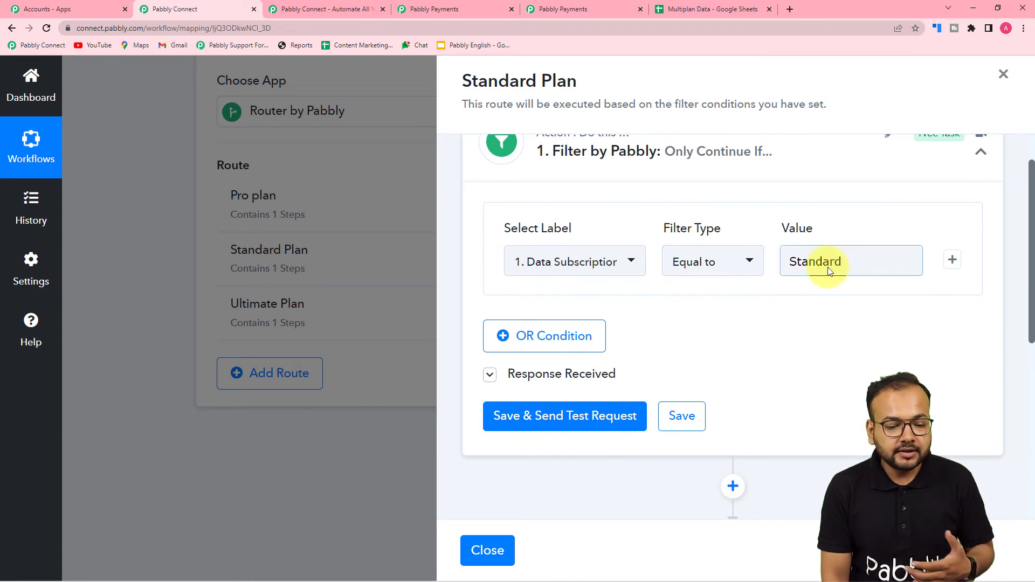
{"action": "scroll", "coordinate": [827, 267], "scroll_direction": "down", "scroll_amount": 6}
{"action": "left_click", "coordinate": [664, 233]}
{"action": "scroll", "coordinate": [666, 229], "scroll_direction": "down", "scroll_amount": 5}
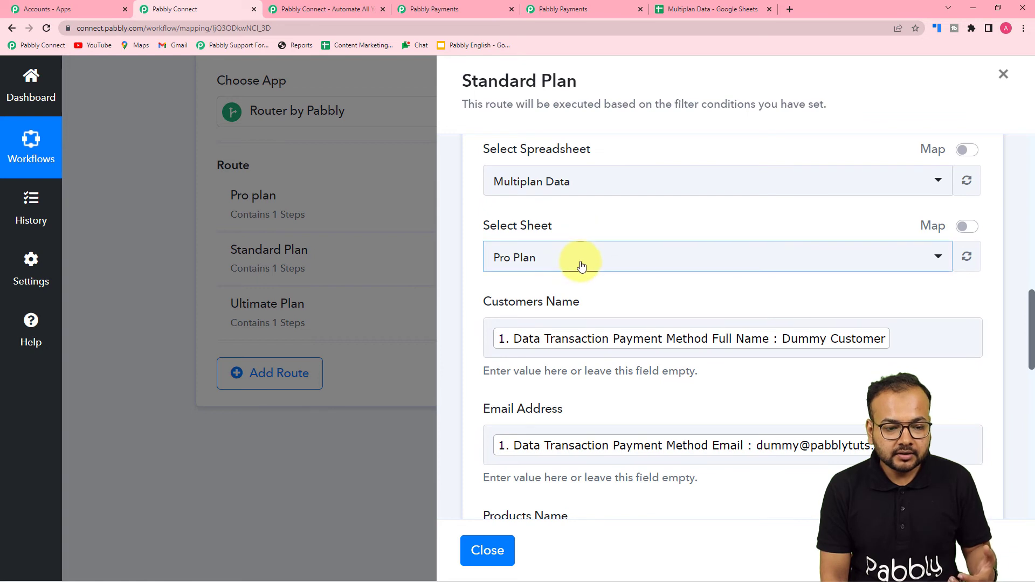
{"action": "left_click", "coordinate": [581, 265]}
{"action": "left_click", "coordinate": [609, 215]}
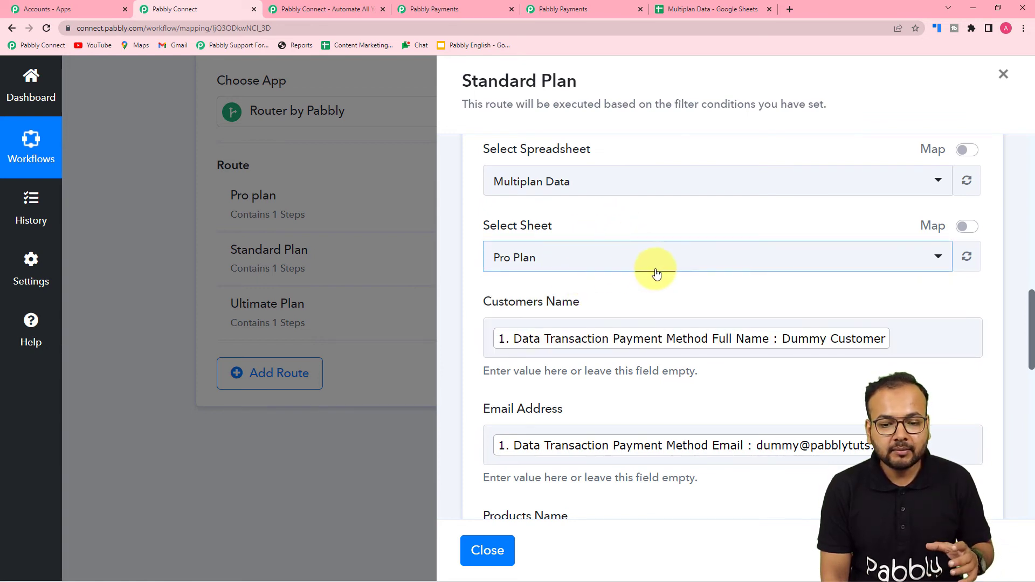
{"action": "left_click", "coordinate": [967, 256]}
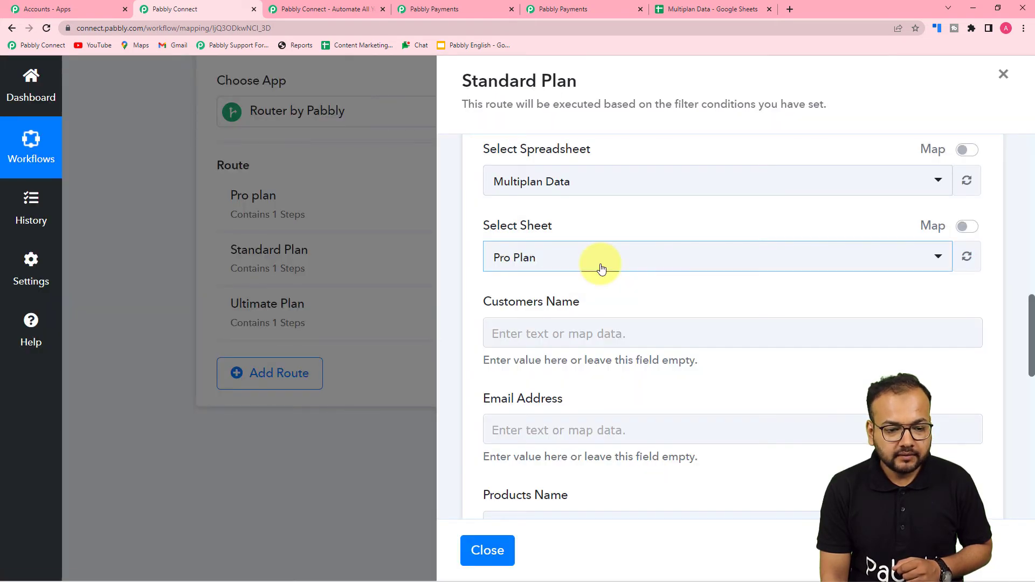
{"action": "left_click", "coordinate": [600, 265]}
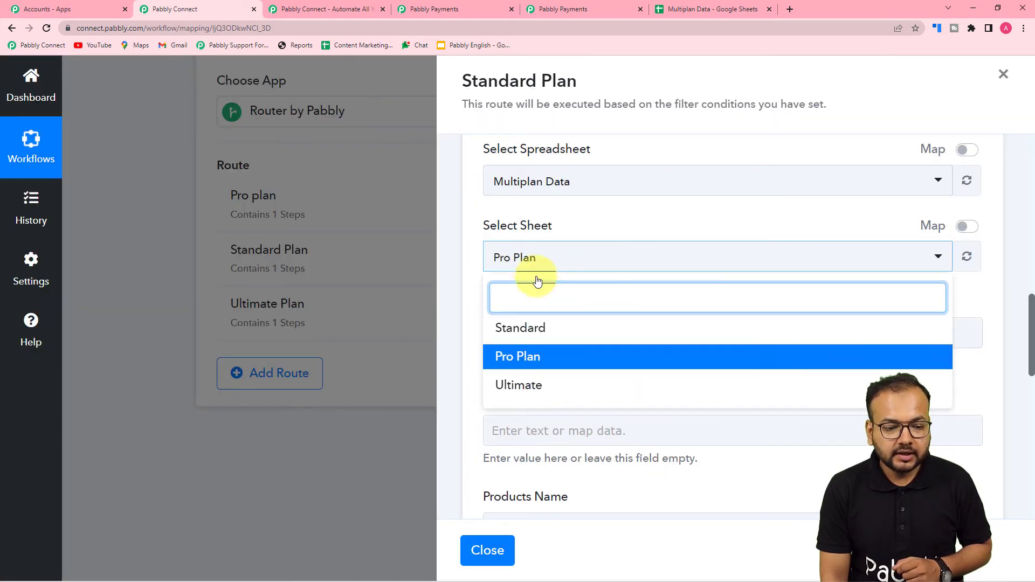
{"action": "left_click", "coordinate": [524, 331]}
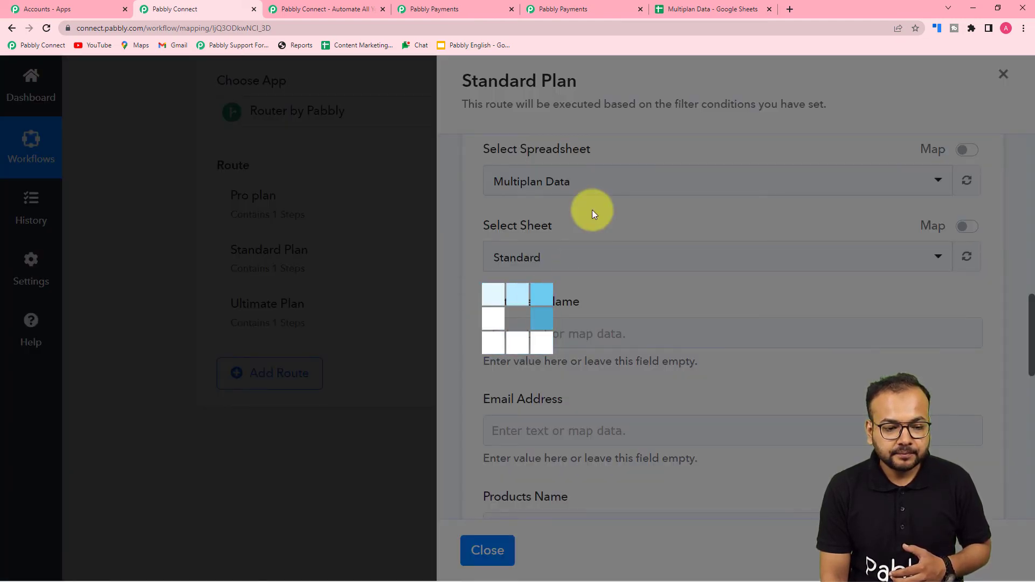
{"action": "scroll", "coordinate": [591, 209], "scroll_direction": "down", "scroll_amount": 3}
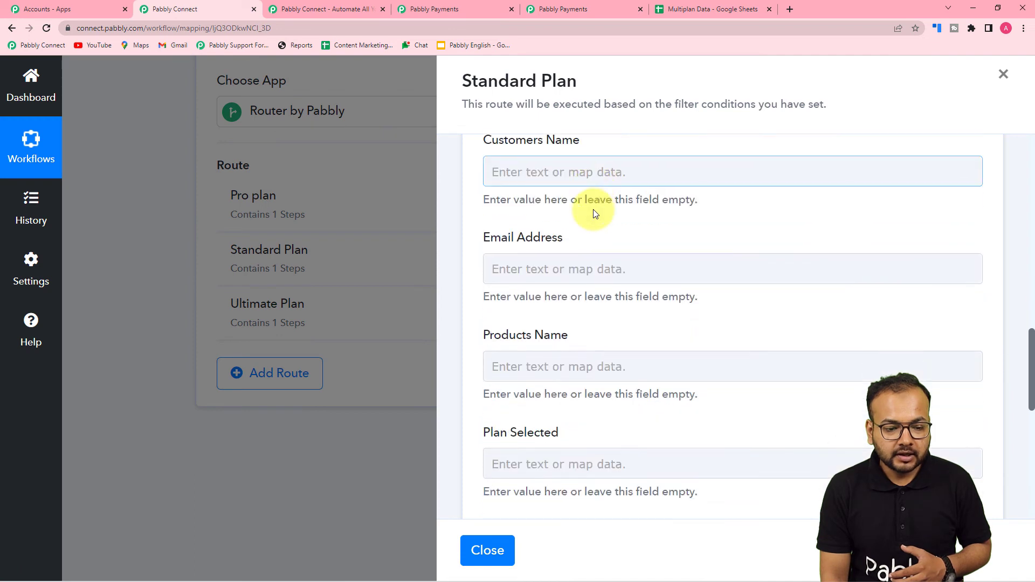
Map Customers Name, Email Address, Products Name, Plan Selected and Payment Amount in the Standard Plan route's Google Sheets action from the Successful Payment data
{"action": "left_click", "coordinate": [580, 178]}
{"action": "scroll", "coordinate": [578, 174], "scroll_direction": "up", "scroll_amount": 1}
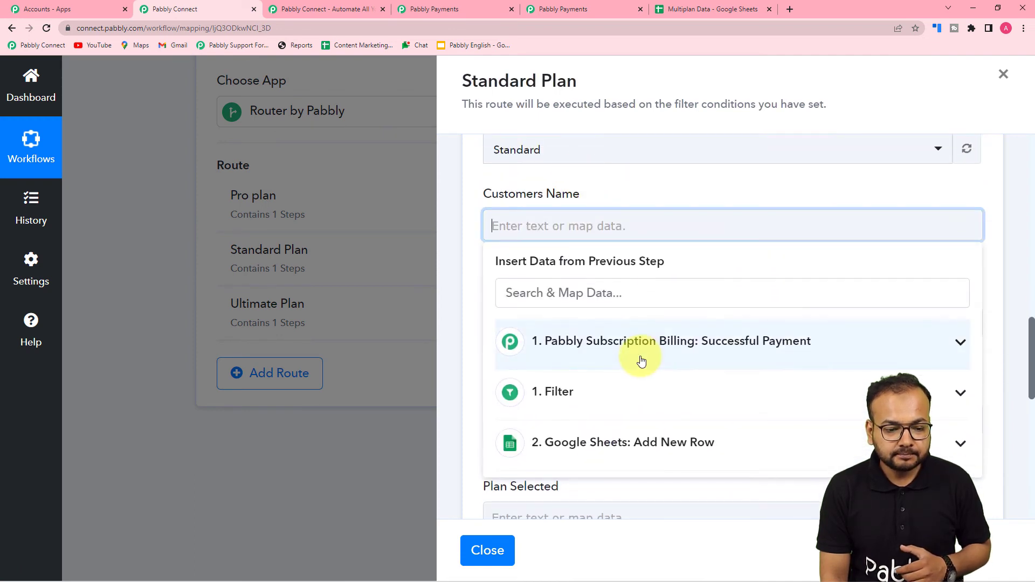
{"action": "left_click", "coordinate": [640, 361]}
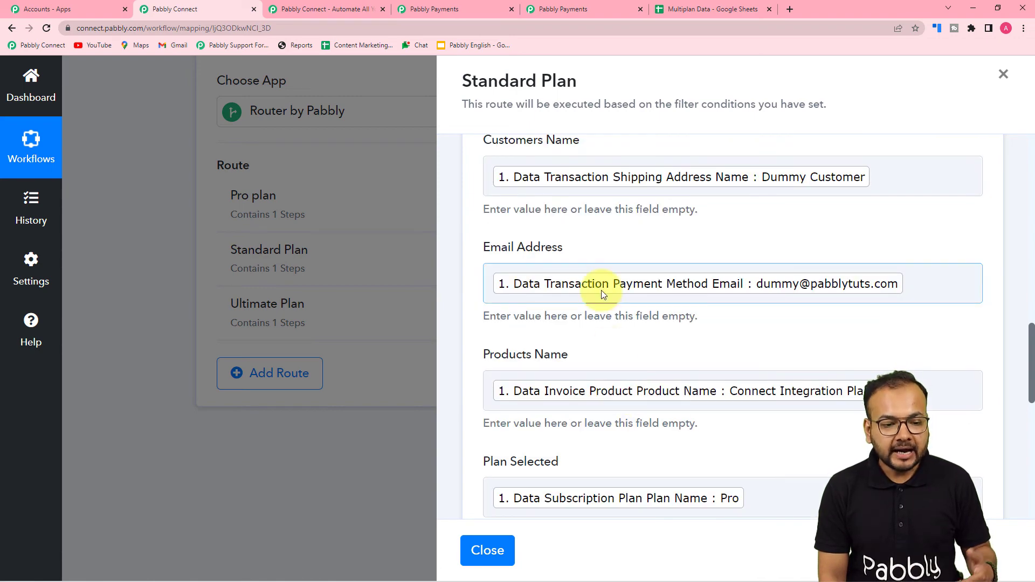
{"action": "scroll", "coordinate": [601, 290], "scroll_direction": "up", "scroll_amount": 3}
{"action": "scroll", "coordinate": [601, 290], "scroll_direction": "down", "scroll_amount": 3}
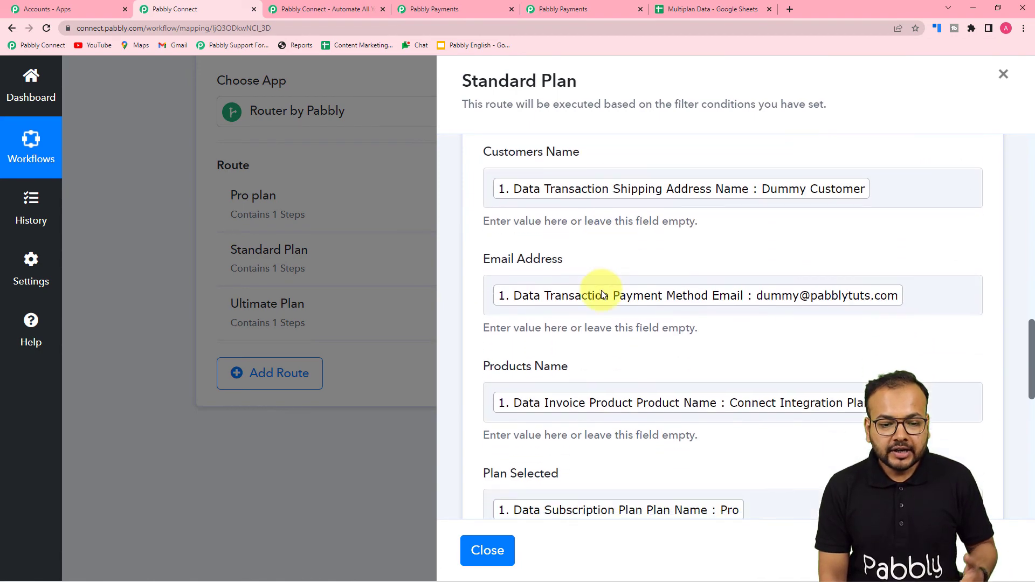
{"action": "scroll", "coordinate": [600, 290], "scroll_direction": "down", "scroll_amount": 1}
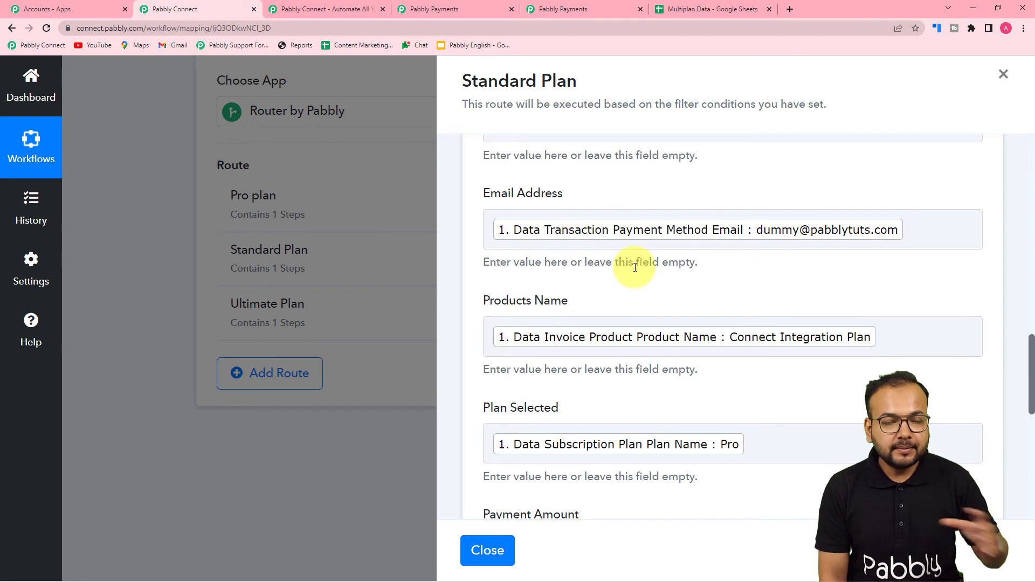
{"action": "scroll", "coordinate": [635, 267], "scroll_direction": "down", "scroll_amount": 2}
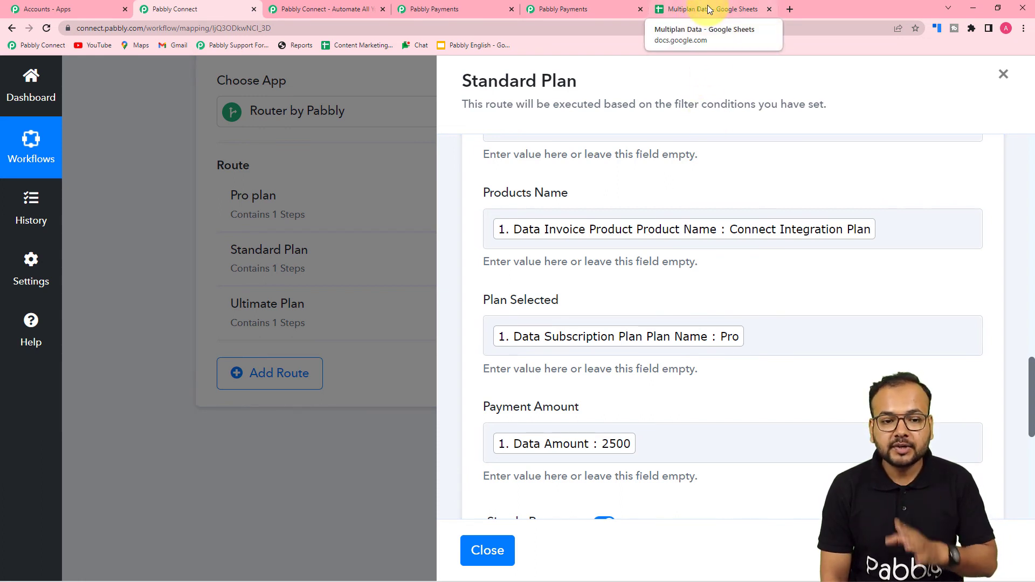
Save the Standard Plan route's Google Sheets action without sending a test request, and close the route
{"action": "scroll", "coordinate": [647, 280], "scroll_direction": "down", "scroll_amount": 4}
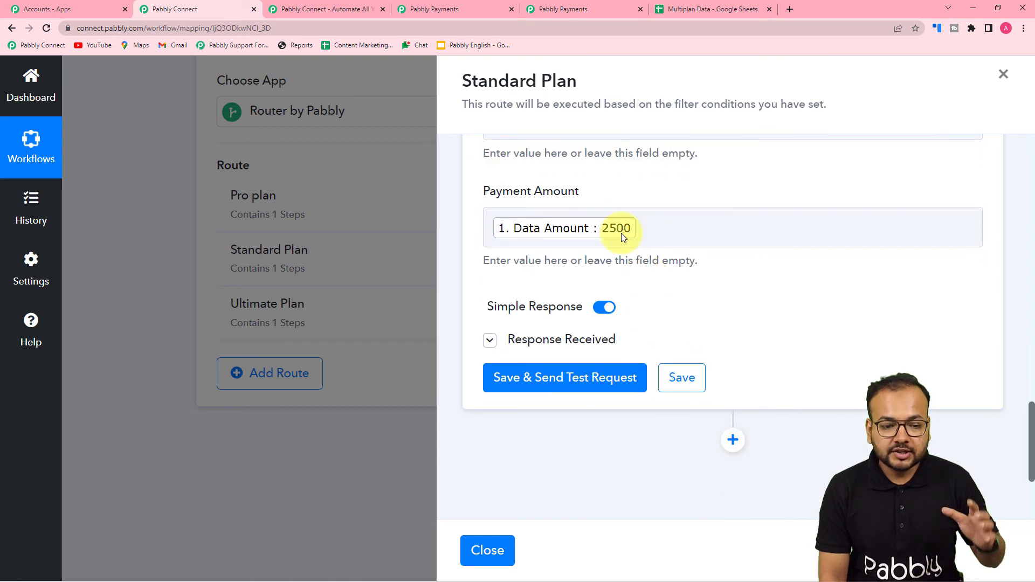
{"action": "left_click", "coordinate": [694, 389]}
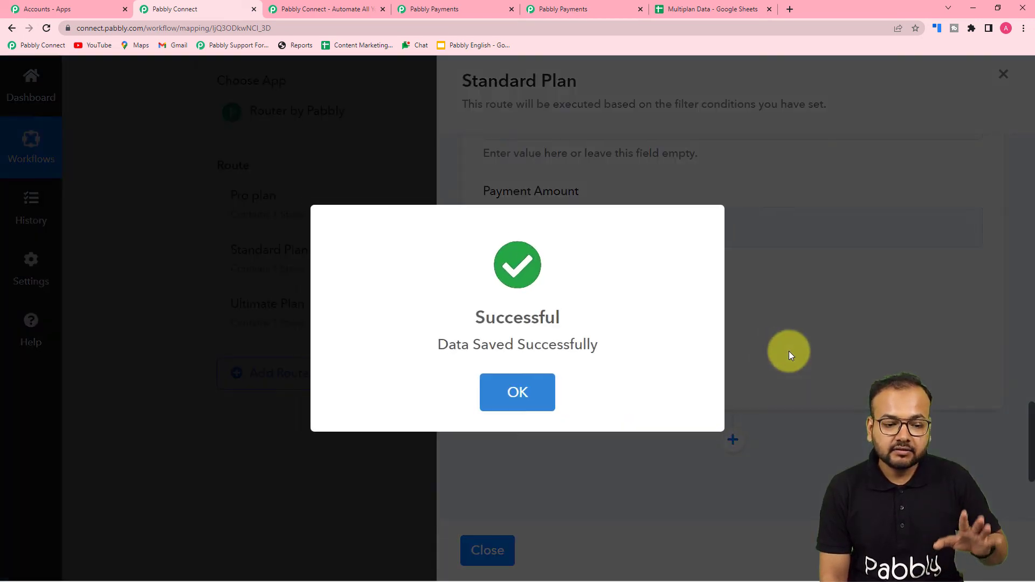
{"action": "left_click", "coordinate": [544, 395]}
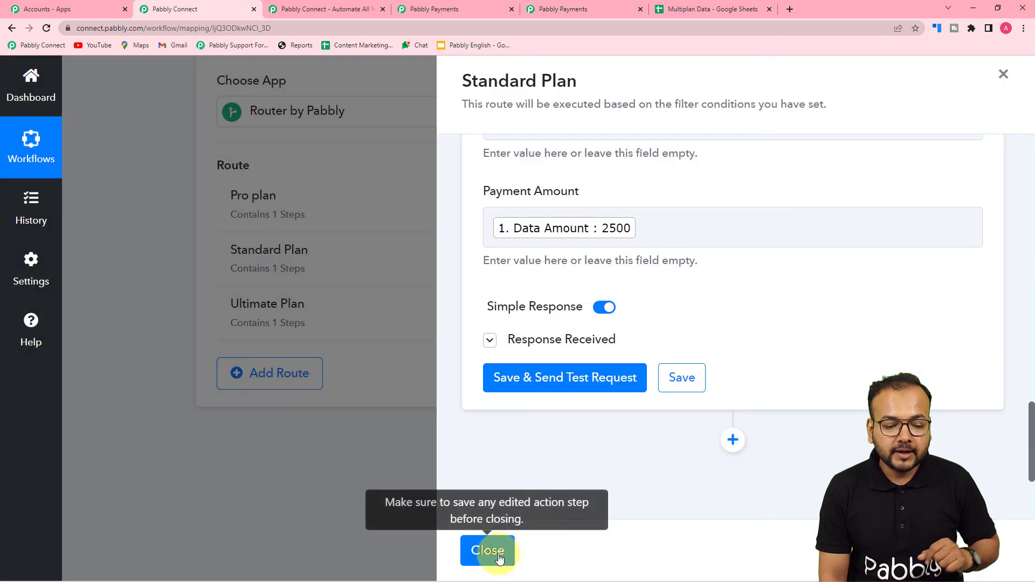
{"action": "left_click", "coordinate": [498, 555]}
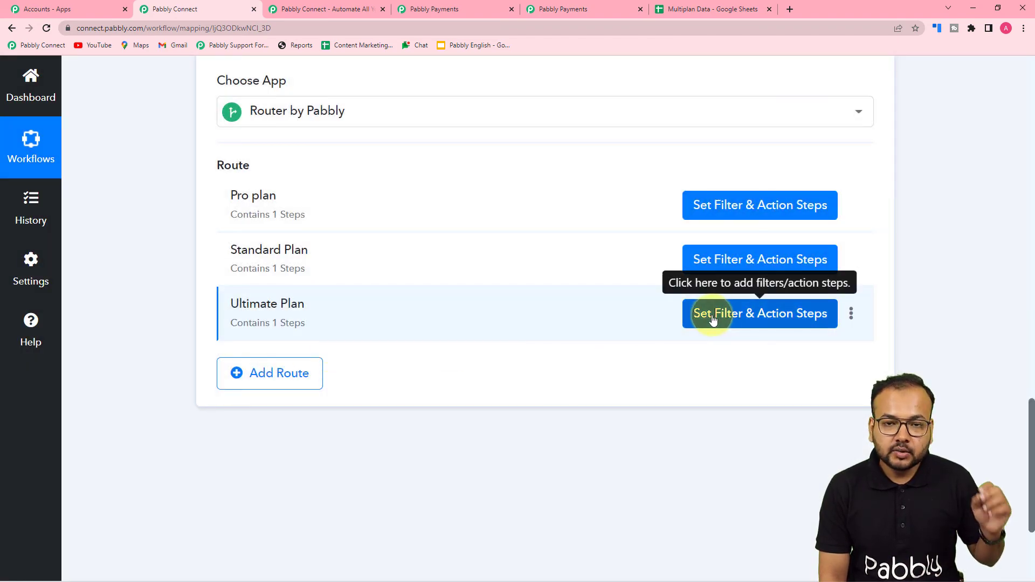
Open the Ultimate Plan route's filter, set its condition value to Ultimate, then save it and send a test request
{"action": "left_click", "coordinate": [717, 318]}
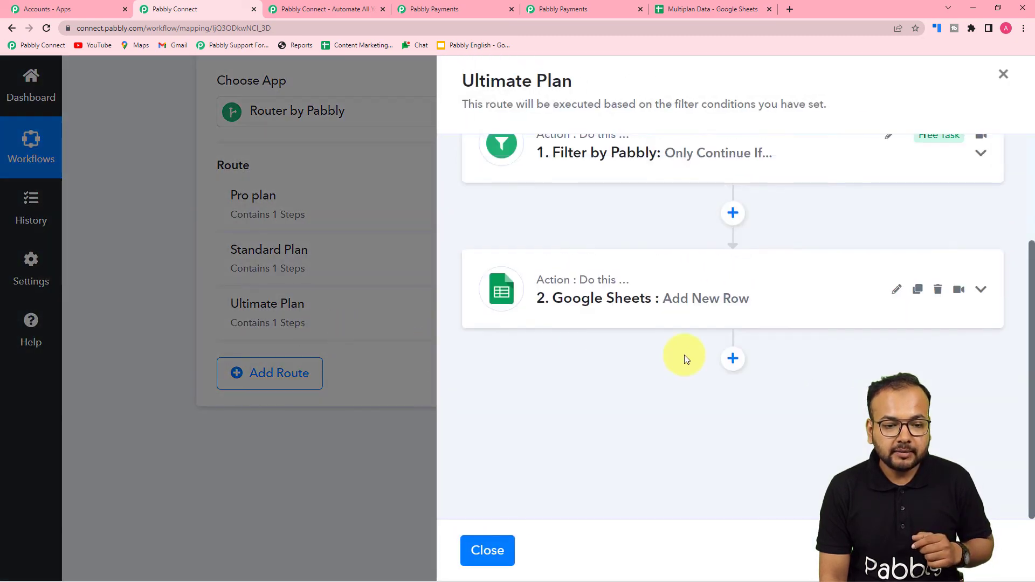
{"action": "left_click", "coordinate": [736, 214]}
{"action": "left_click", "coordinate": [820, 315]}
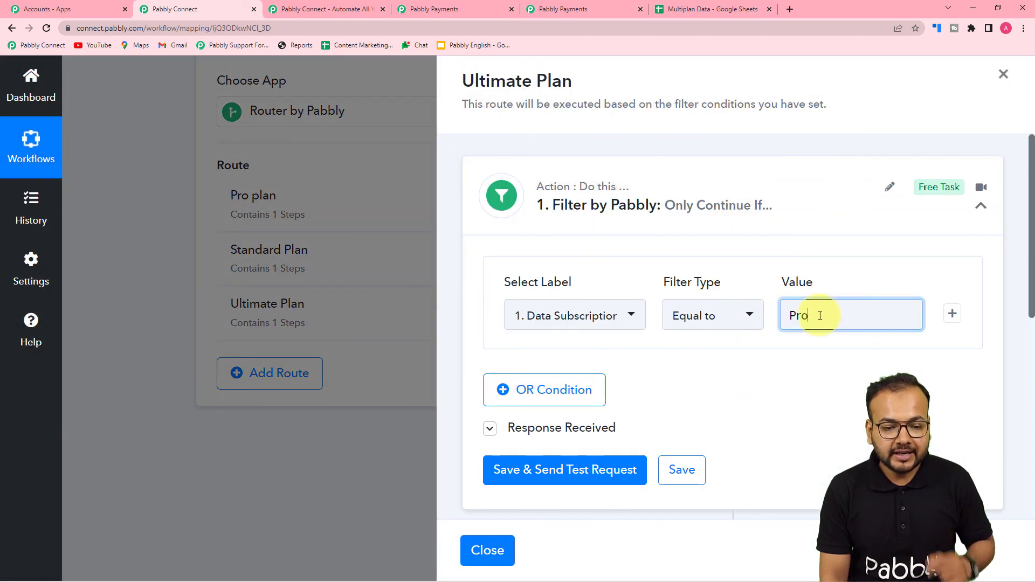
{"action": "key", "text": "BackSpace"}
{"action": "key", "text": "BackSpace"}
{"action": "key", "text": "BackSpace"}
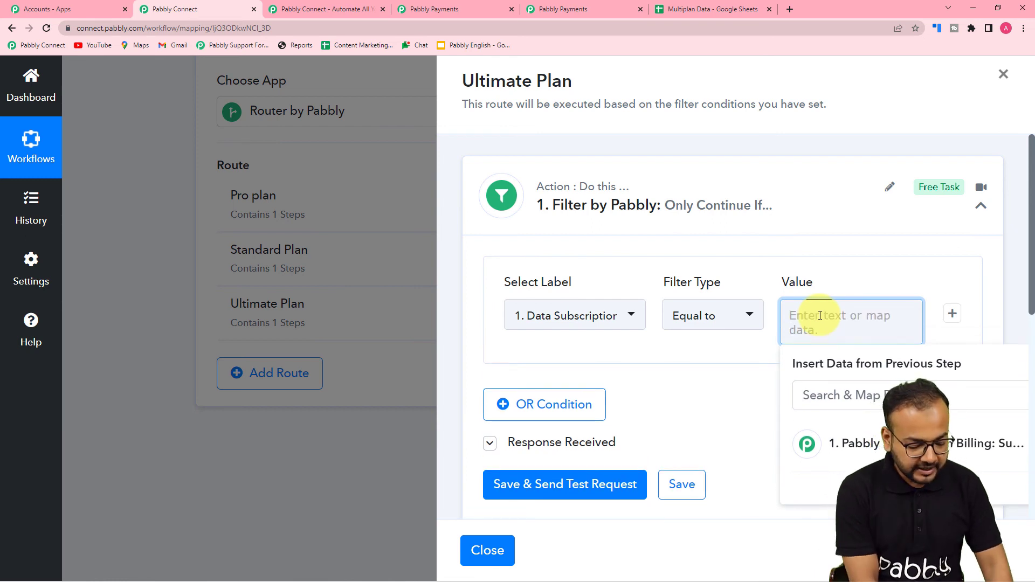
{"action": "type", "text": "Ultimate"}
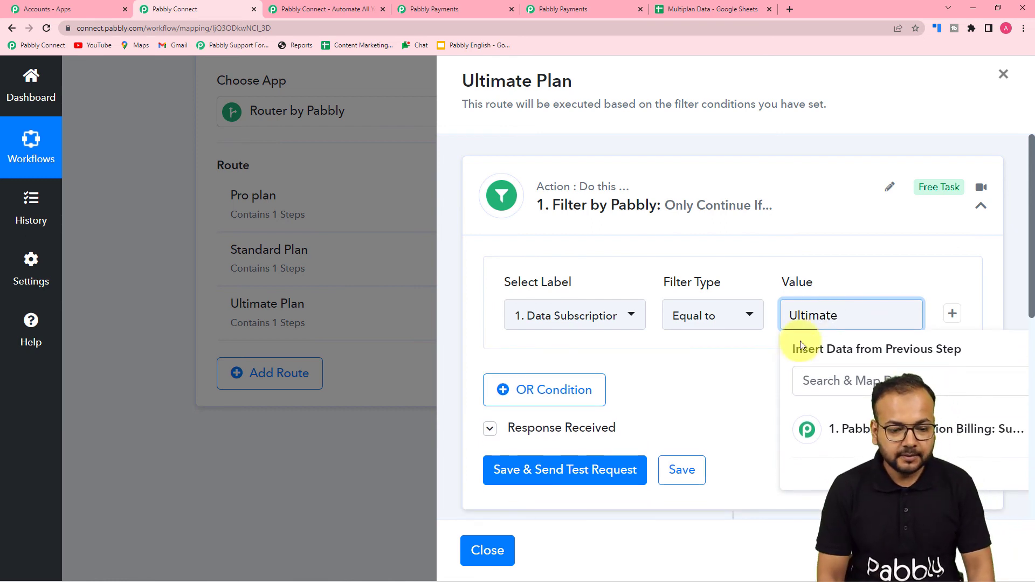
{"action": "left_click", "coordinate": [749, 372]}
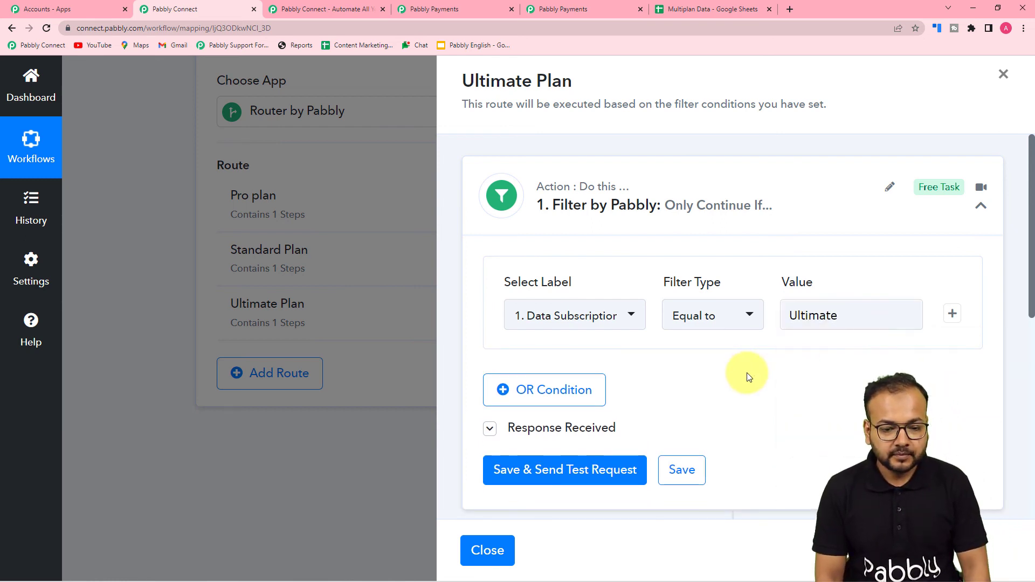
{"action": "left_click", "coordinate": [598, 469]}
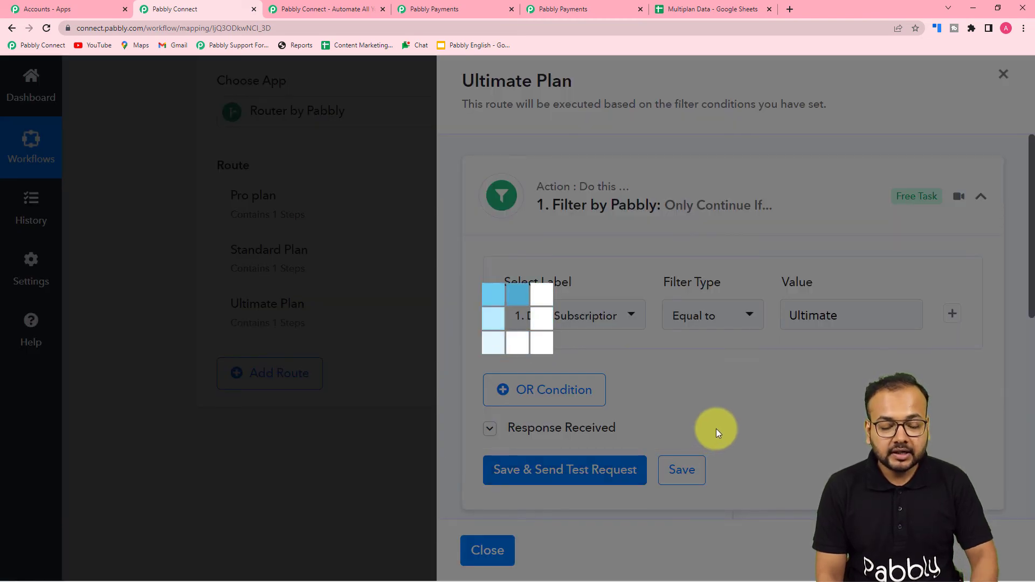
{"action": "scroll", "coordinate": [753, 425], "scroll_direction": "down", "scroll_amount": 3}
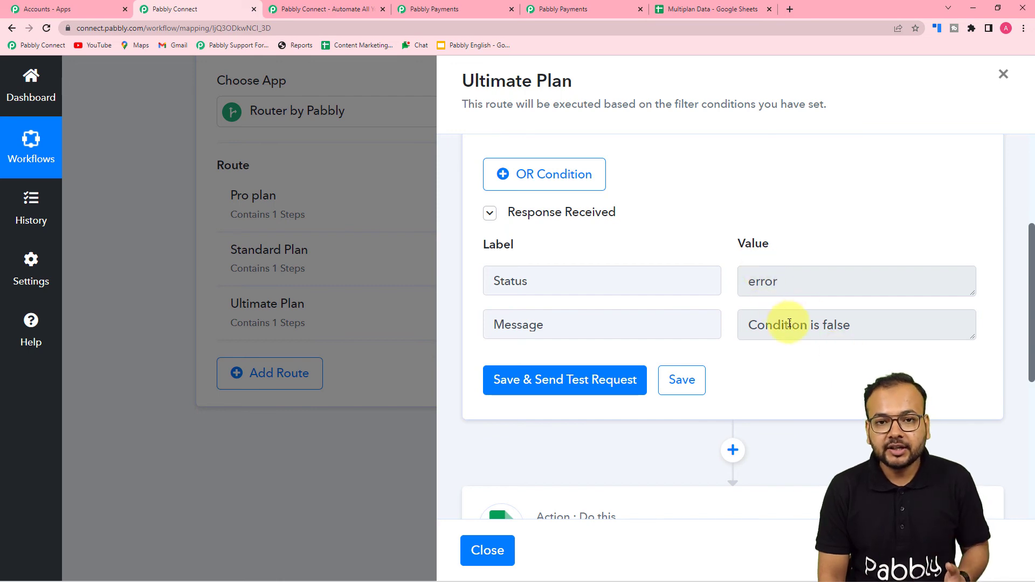
In the Ultimate Plan route's Google Sheets action, refresh the sheet list and select the Ultimate sheet
{"action": "scroll", "coordinate": [788, 324], "scroll_direction": "down", "scroll_amount": 5}
{"action": "left_click", "coordinate": [665, 277]}
{"action": "scroll", "coordinate": [675, 286], "scroll_direction": "down", "scroll_amount": 2}
{"action": "scroll", "coordinate": [675, 285], "scroll_direction": "down", "scroll_amount": 4}
{"action": "left_click", "coordinate": [570, 330]}
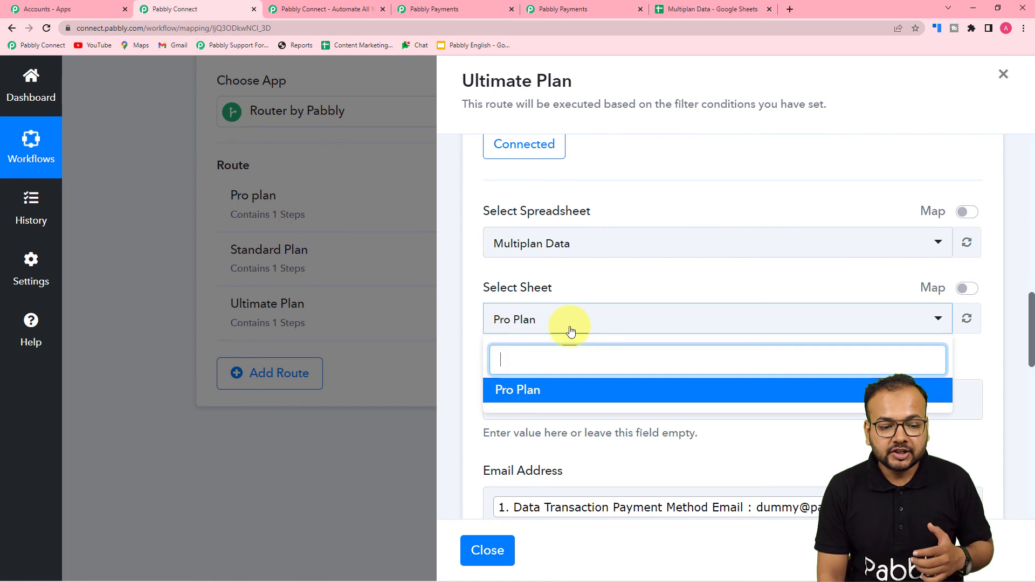
{"action": "left_click", "coordinate": [833, 304]}
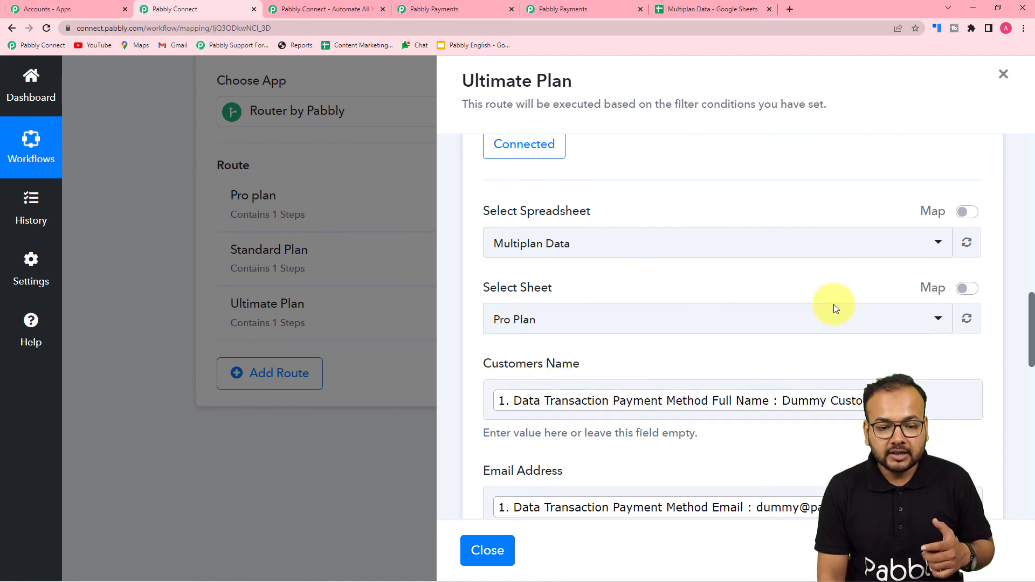
{"action": "left_click", "coordinate": [967, 319]}
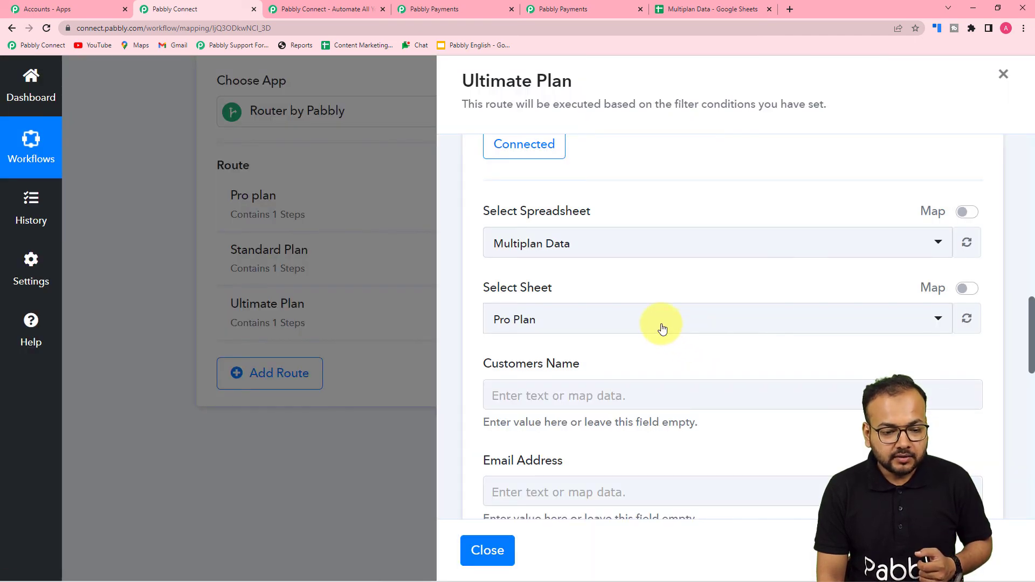
{"action": "left_click", "coordinate": [662, 328]}
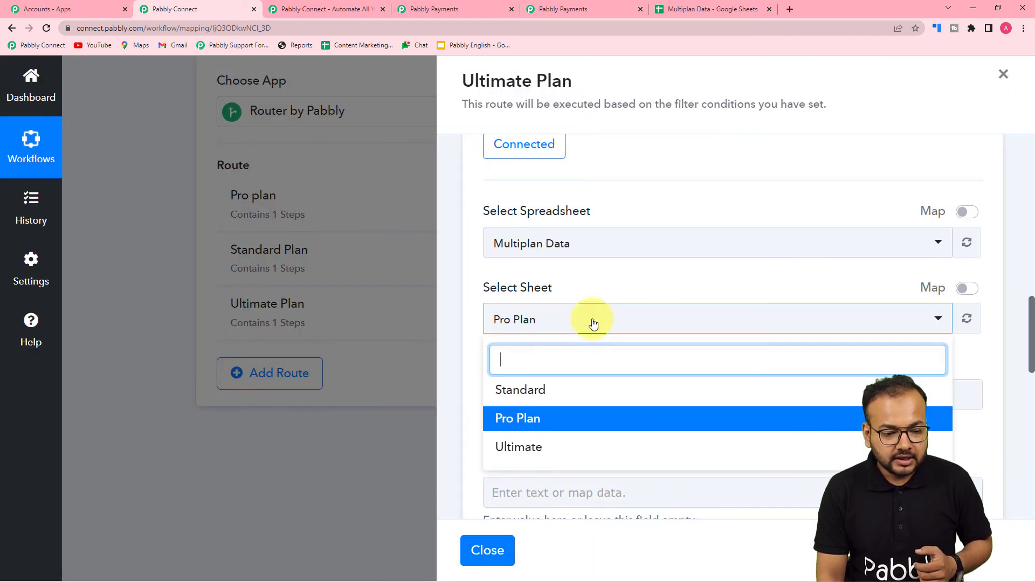
{"action": "left_click", "coordinate": [541, 447]}
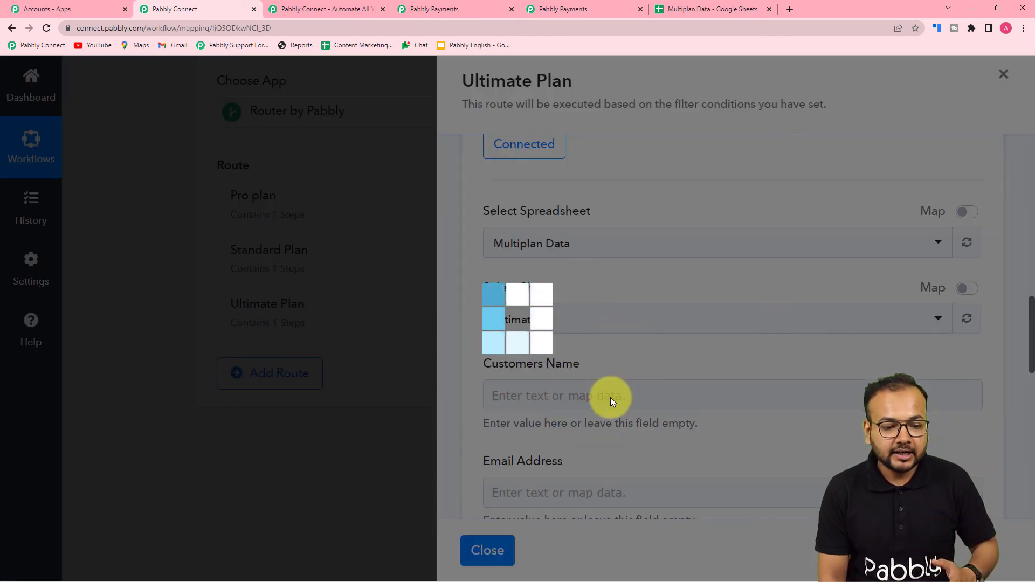
Map the Ultimate sheet's row fields, using Data Subscription Plan Plan Name for Plan Selected and Data Amount for Payment Amount
{"action": "scroll", "coordinate": [541, 205], "scroll_direction": "down", "scroll_amount": 4}
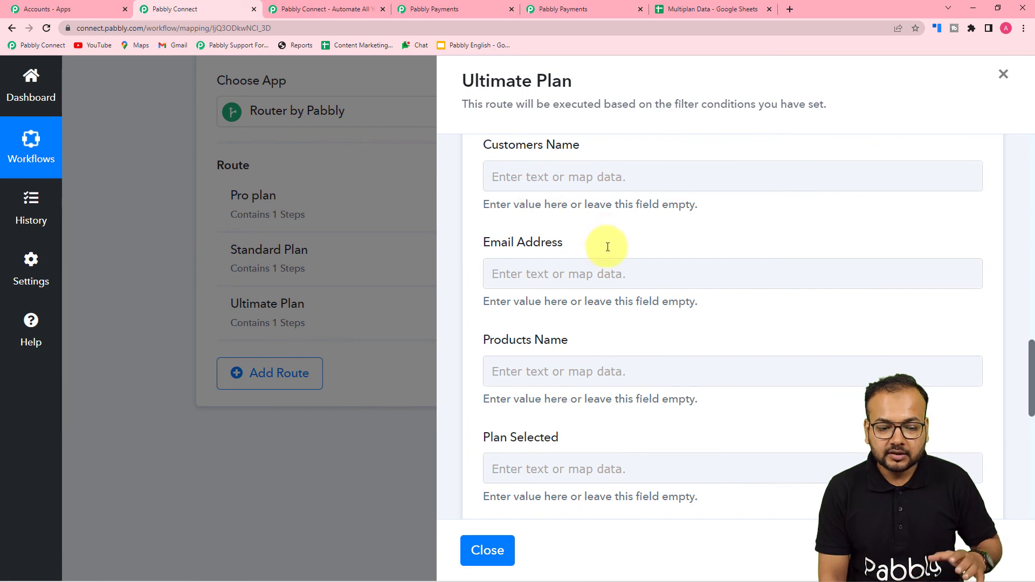
{"action": "scroll", "coordinate": [605, 245], "scroll_direction": "down", "scroll_amount": 7}
{"action": "scroll", "coordinate": [751, 358], "scroll_direction": "up", "scroll_amount": 10}
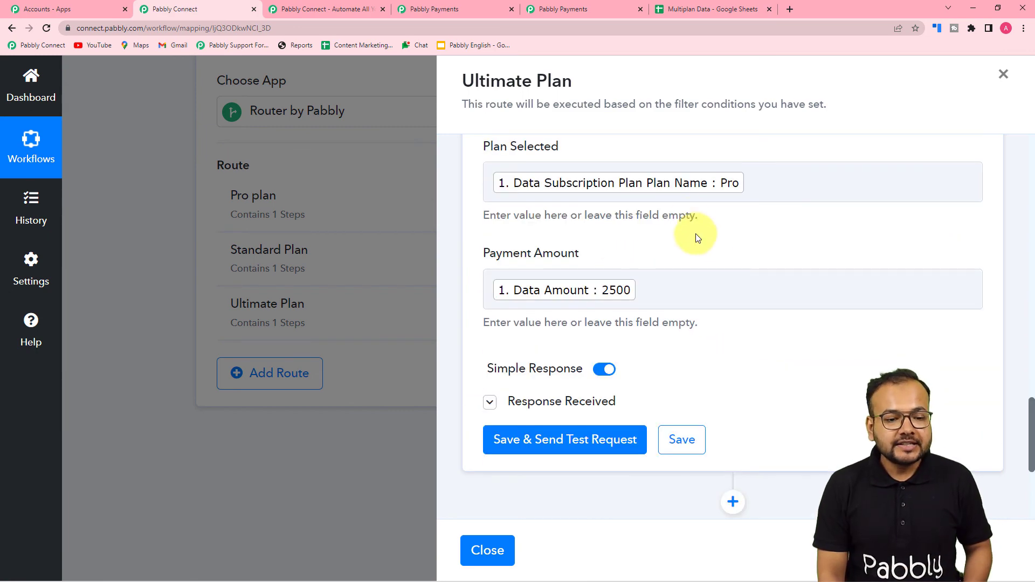
Save the Ultimate Plan route's Google Sheets action without sending a test request, and close the route
{"action": "scroll", "coordinate": [694, 231], "scroll_direction": "down", "scroll_amount": 1}
{"action": "left_click", "coordinate": [693, 403]}
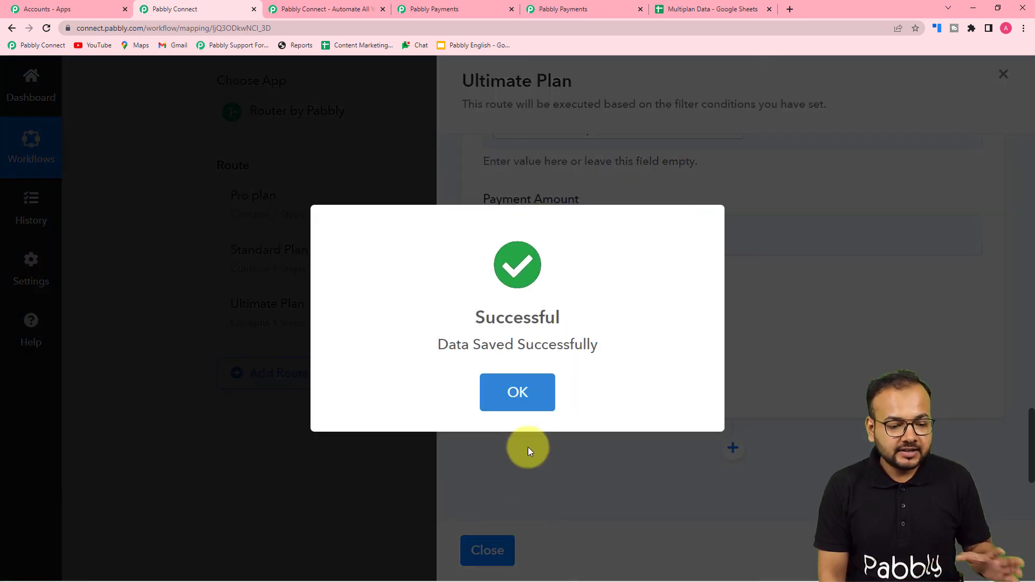
{"action": "left_click", "coordinate": [522, 397]}
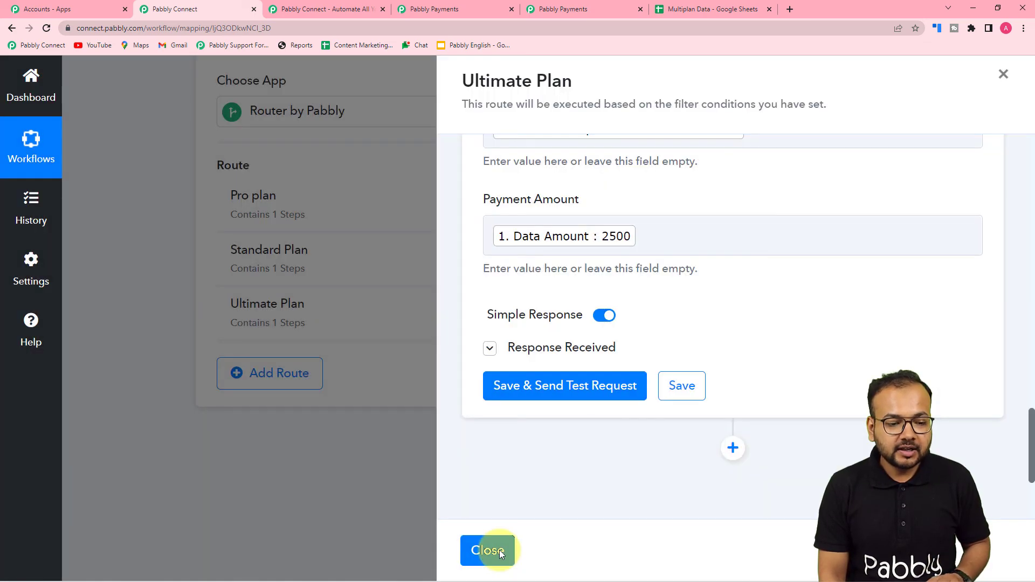
{"action": "left_click", "coordinate": [499, 550]}
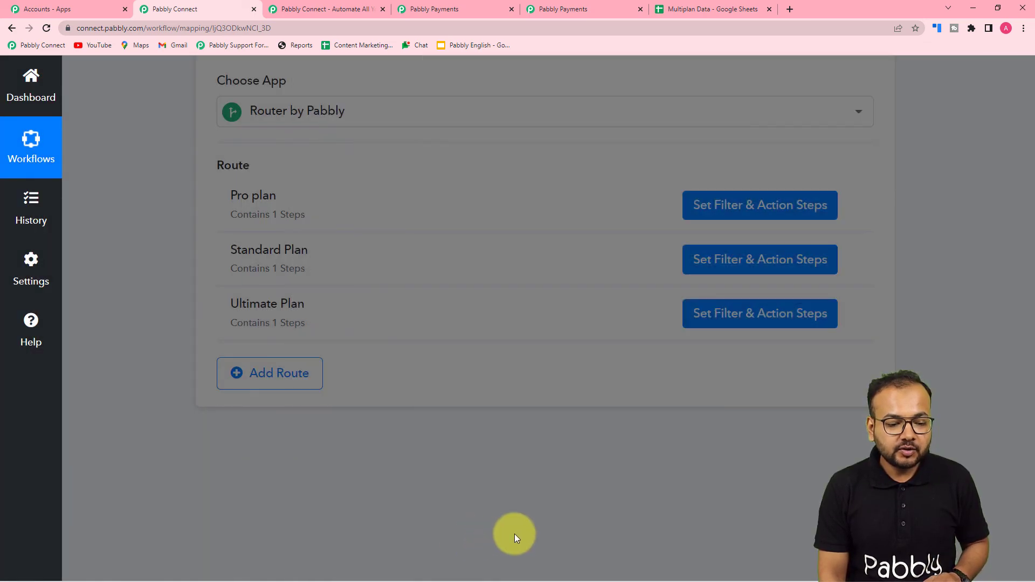
Collapse the Pabbly Subscription Billing trigger step at the start of the workflow
{"action": "scroll", "coordinate": [600, 448], "scroll_direction": "up", "scroll_amount": 5}
{"action": "scroll", "coordinate": [604, 447], "scroll_direction": "up", "scroll_amount": 20}
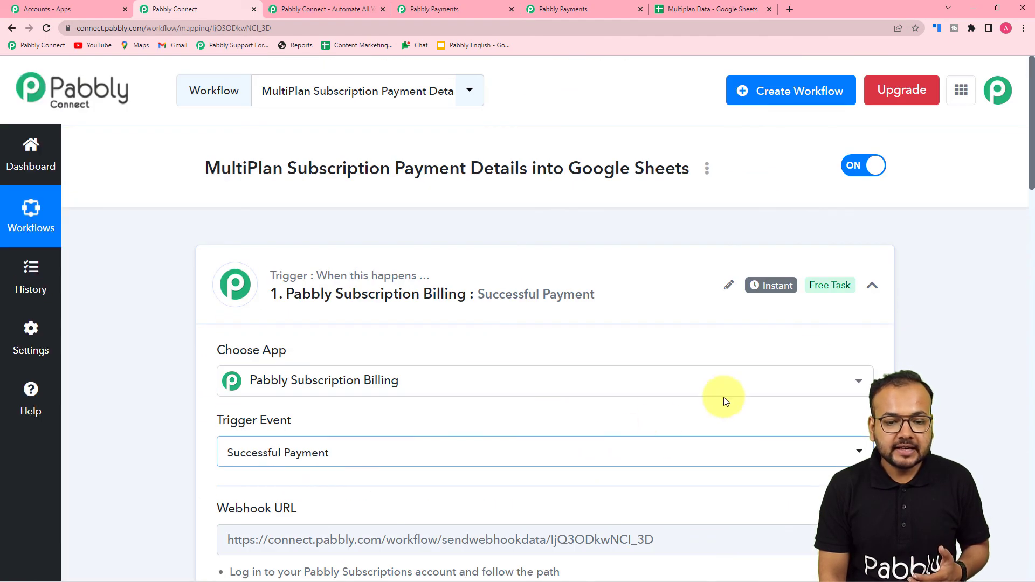
{"action": "left_click", "coordinate": [872, 285]}
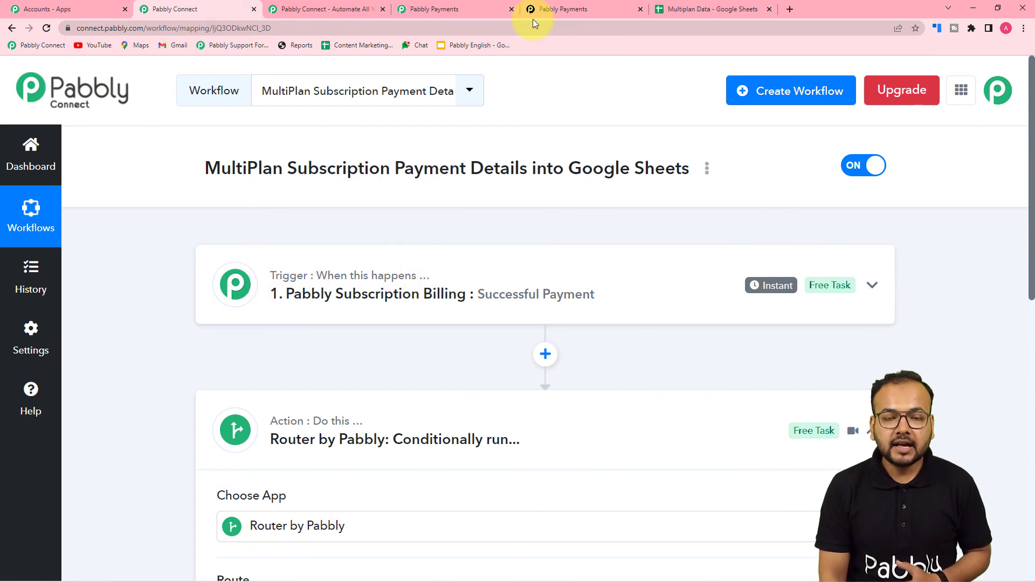
Review the Connect Integration Plan's pricing plans, the Multiplan Data spreadsheet's sheets and the routes in the workflow's router
{"action": "left_click", "coordinate": [480, 9]}
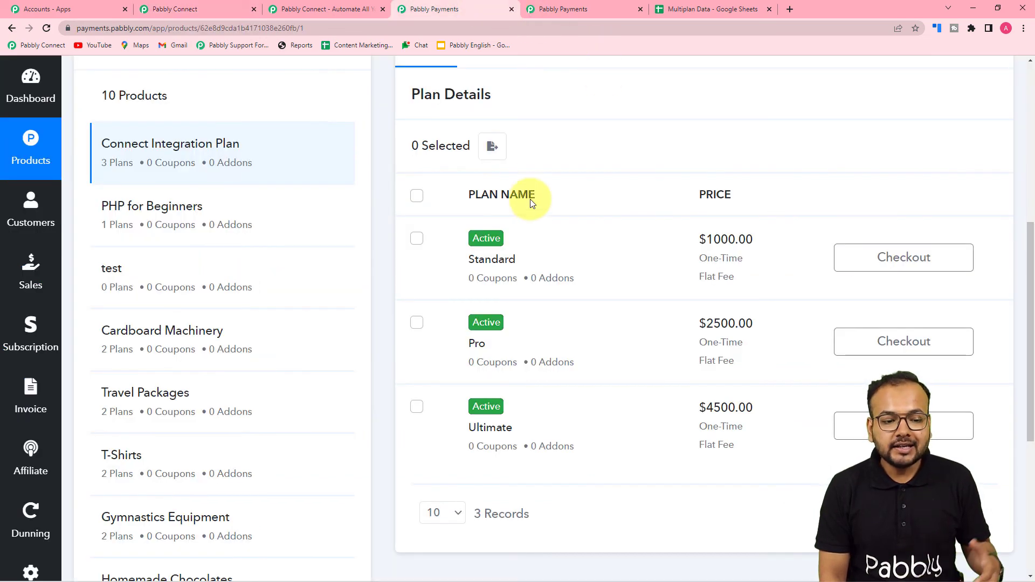
{"action": "left_click_drag", "start_coordinate": [480, 429], "coordinate": [476, 427]}
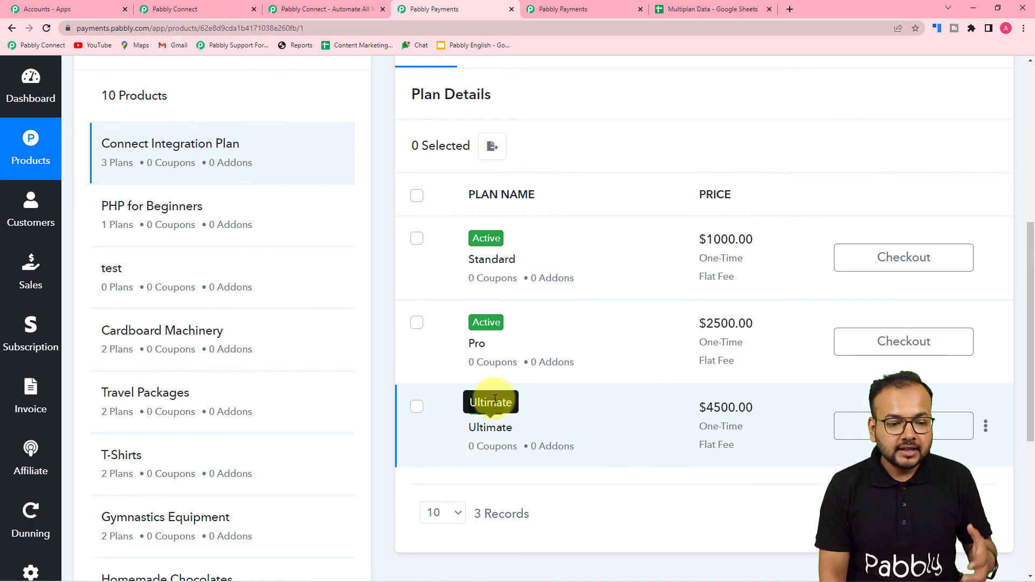
{"action": "left_click", "coordinate": [173, 9]}
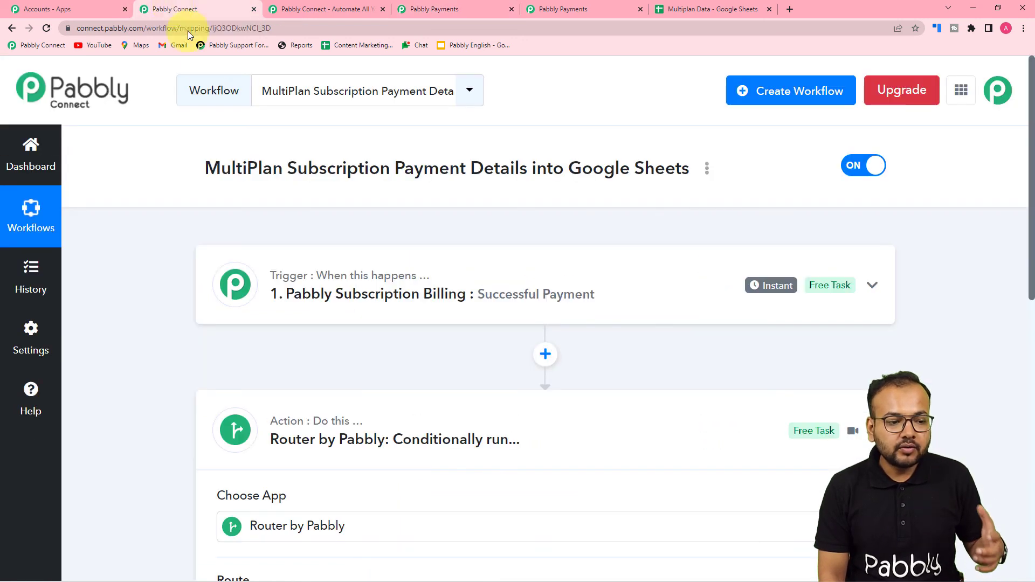
{"action": "left_click", "coordinate": [681, 15]}
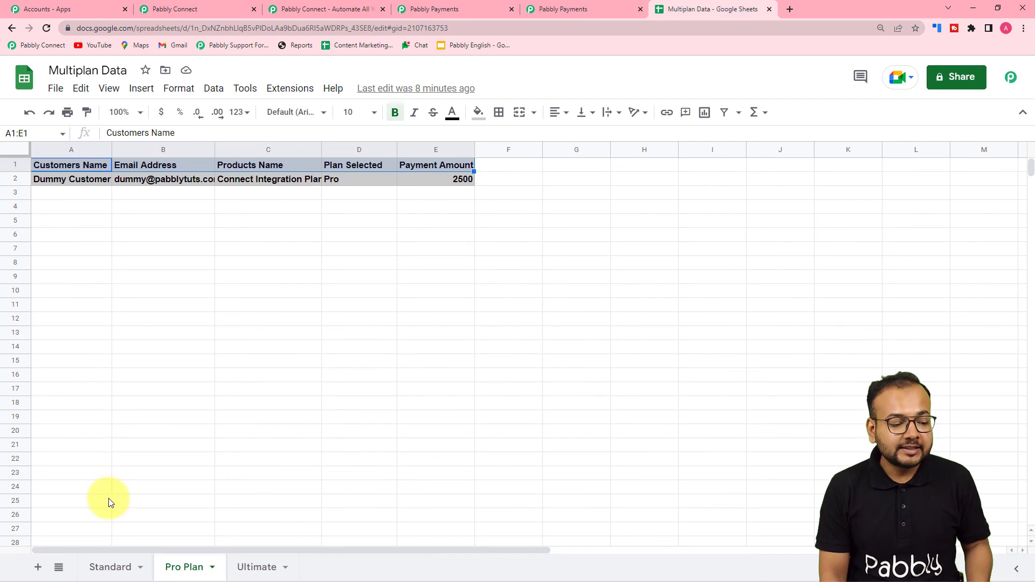
{"action": "left_click", "coordinate": [171, 11]}
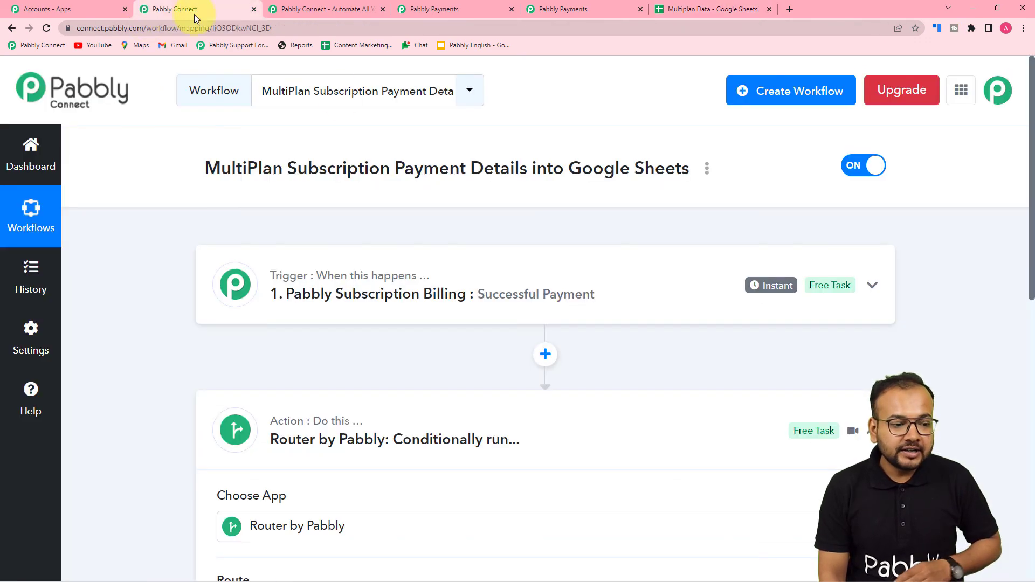
{"action": "scroll", "coordinate": [226, 274], "scroll_direction": "down", "scroll_amount": 2}
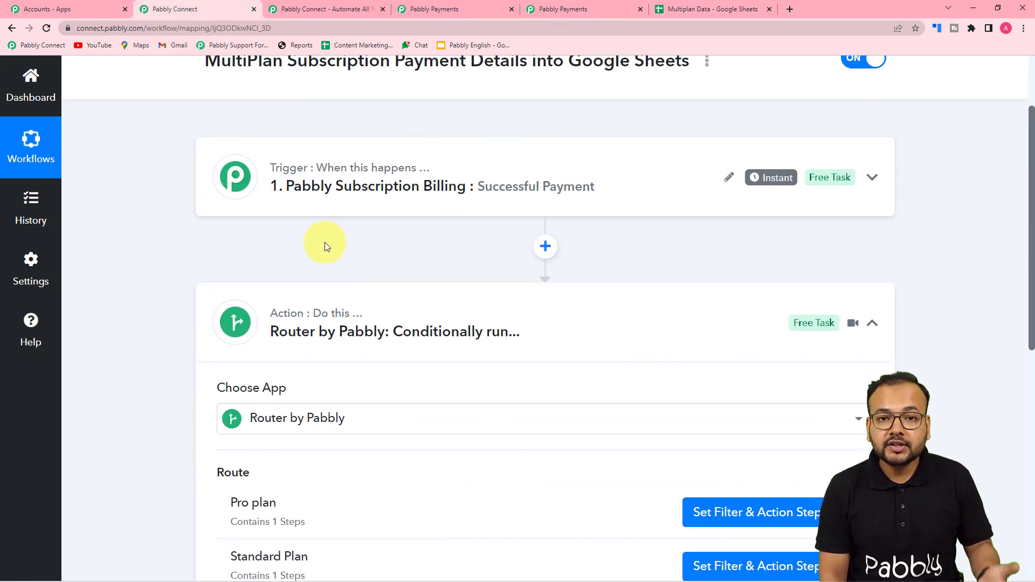
{"action": "scroll", "coordinate": [324, 241], "scroll_direction": "down", "scroll_amount": 3}
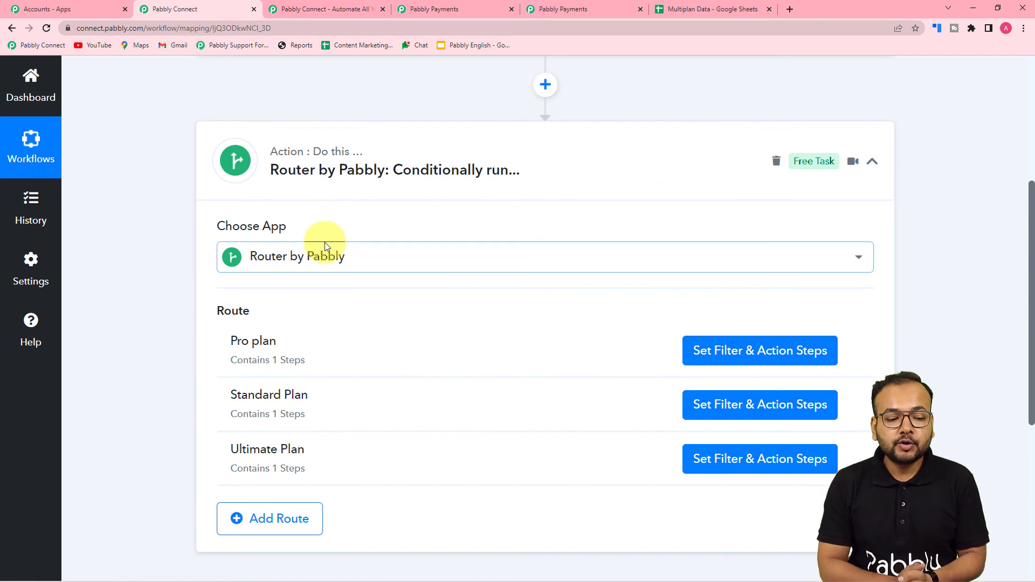